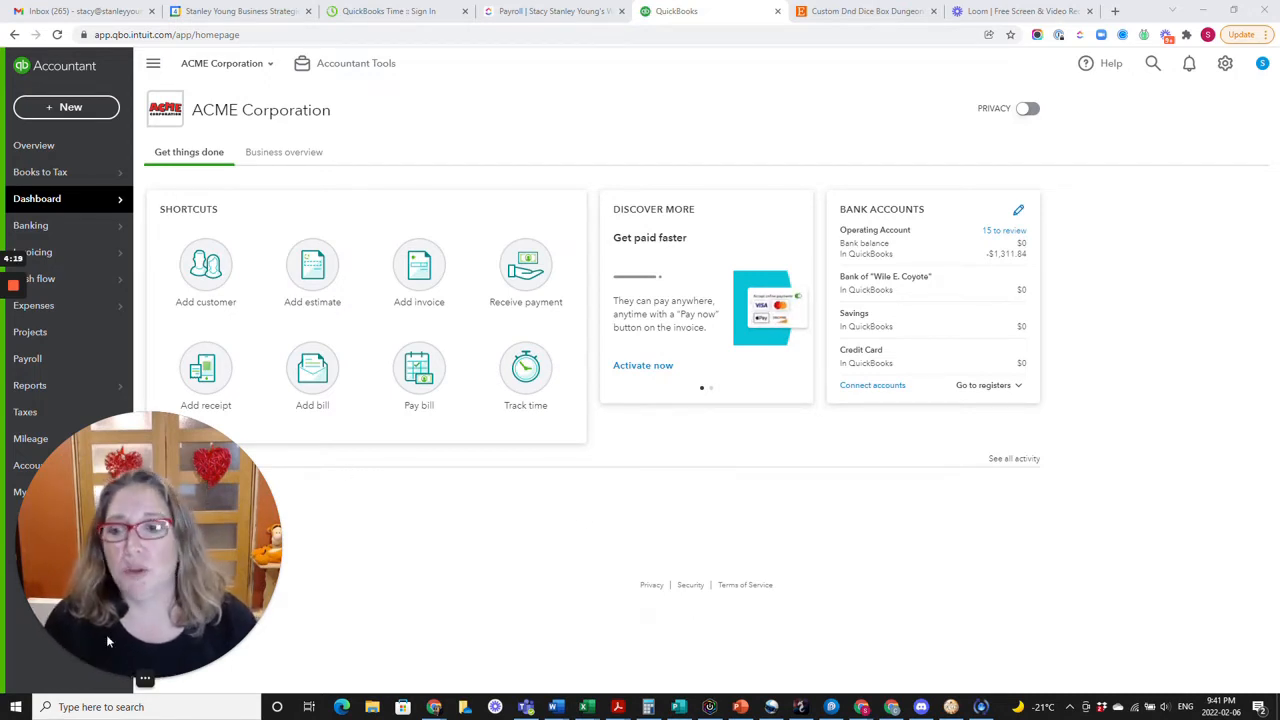
{"action": "left_click", "coordinate": [121, 676]}
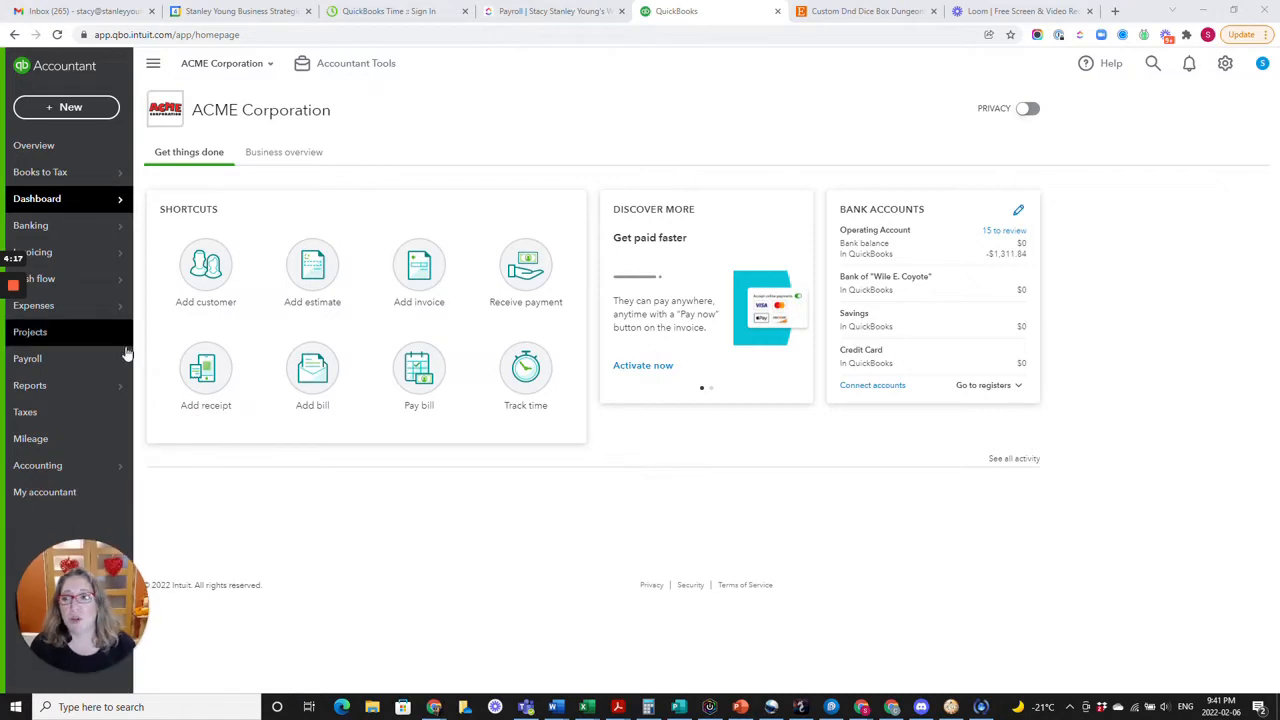
Open the customer record of the company What's up doc? for editing.
{"action": "mouse_move", "coordinate": [88, 262]}
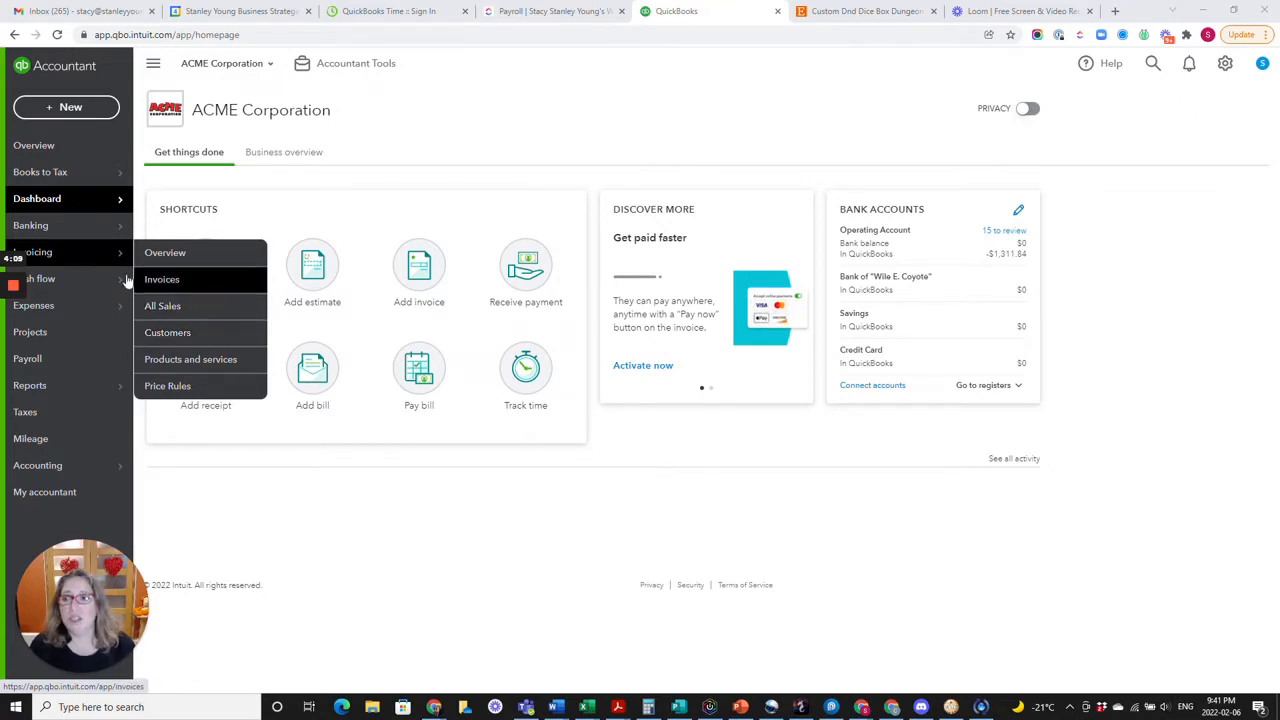
{"action": "left_click", "coordinate": [187, 338]}
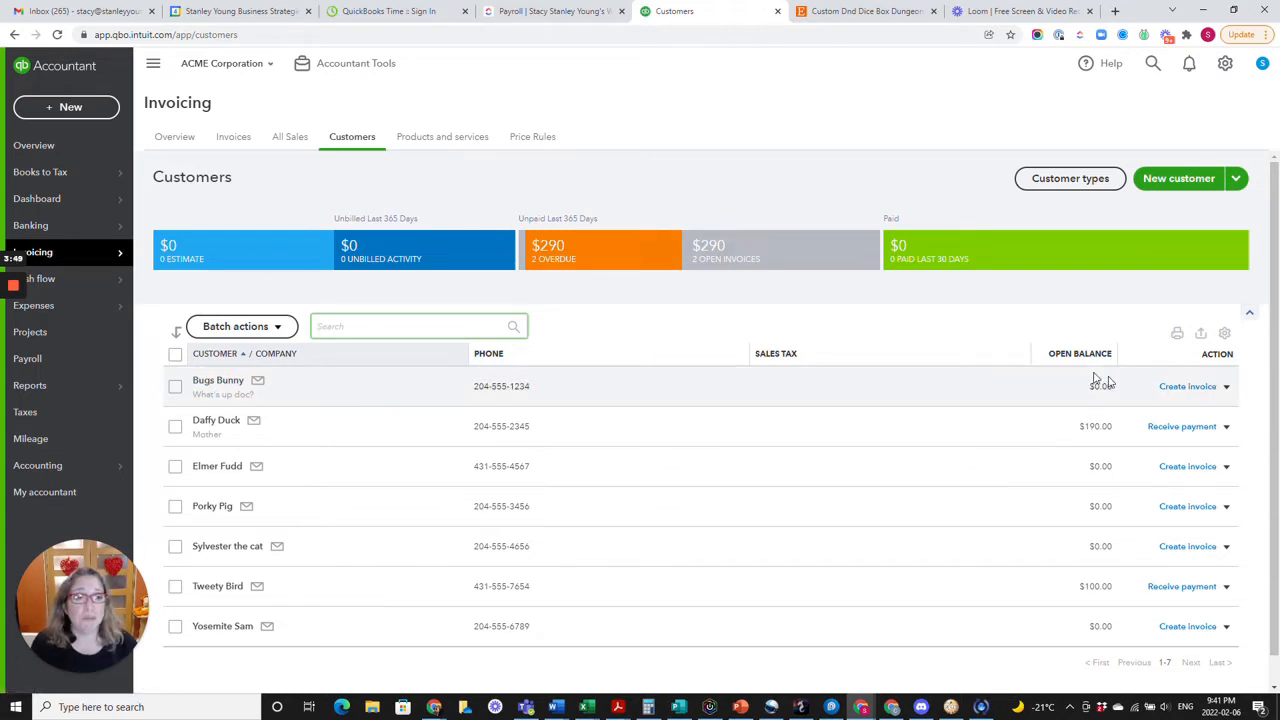
{"action": "left_click", "coordinate": [224, 381]}
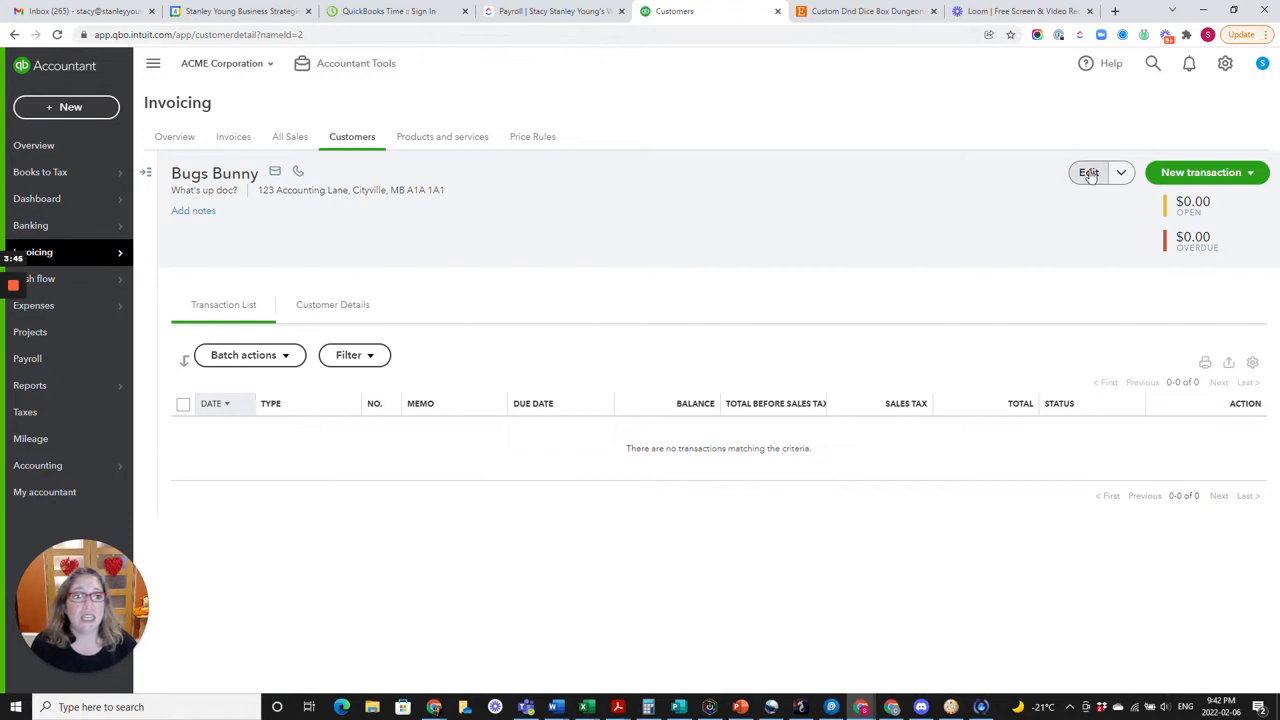
{"action": "left_click", "coordinate": [1089, 174]}
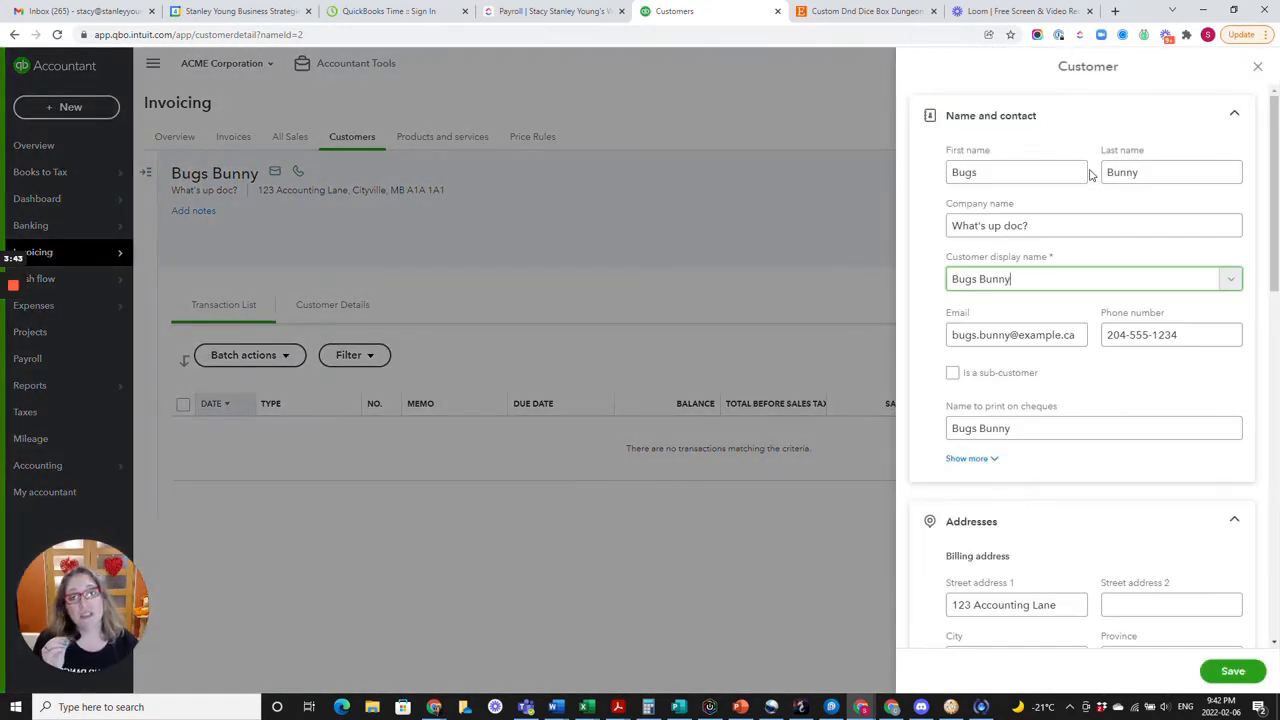
Append "- Customer" to the customer's display name and save the record.
{"action": "left_click", "coordinate": [1074, 222]}
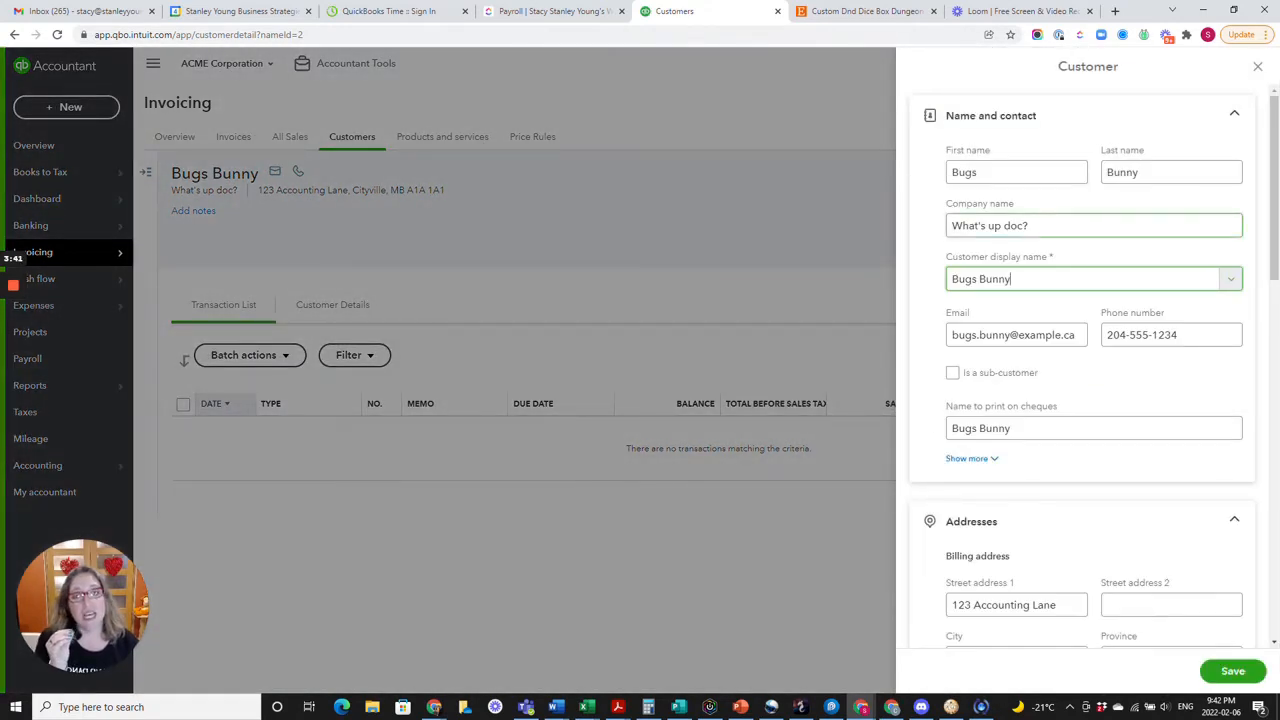
{"action": "left_click", "coordinate": [1028, 285]}
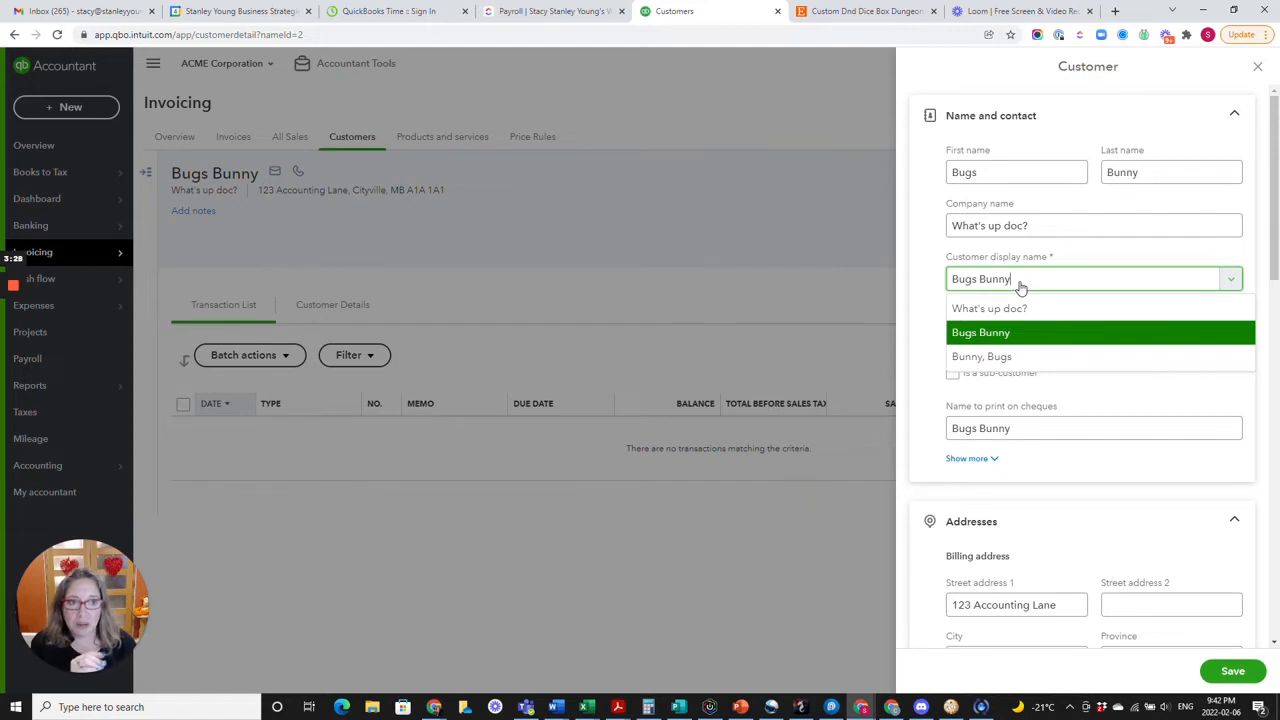
{"action": "type", "text": "-"}
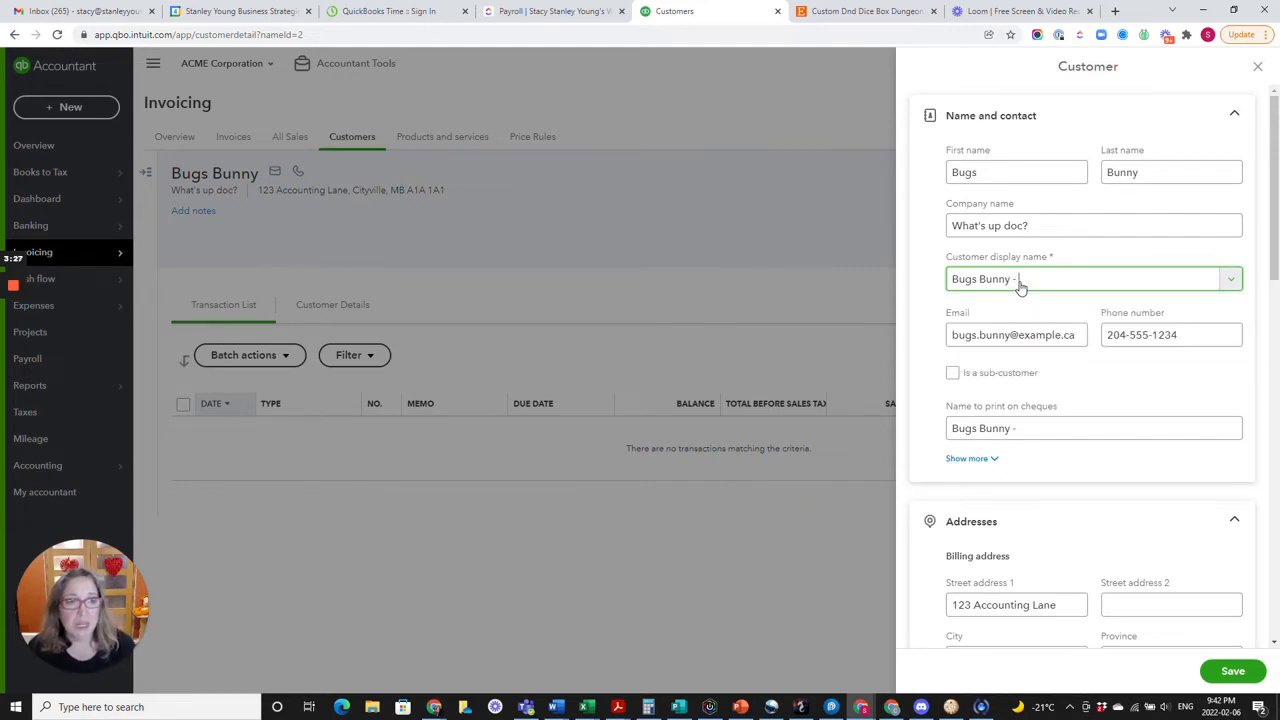
{"action": "type", "text": " Customer"}
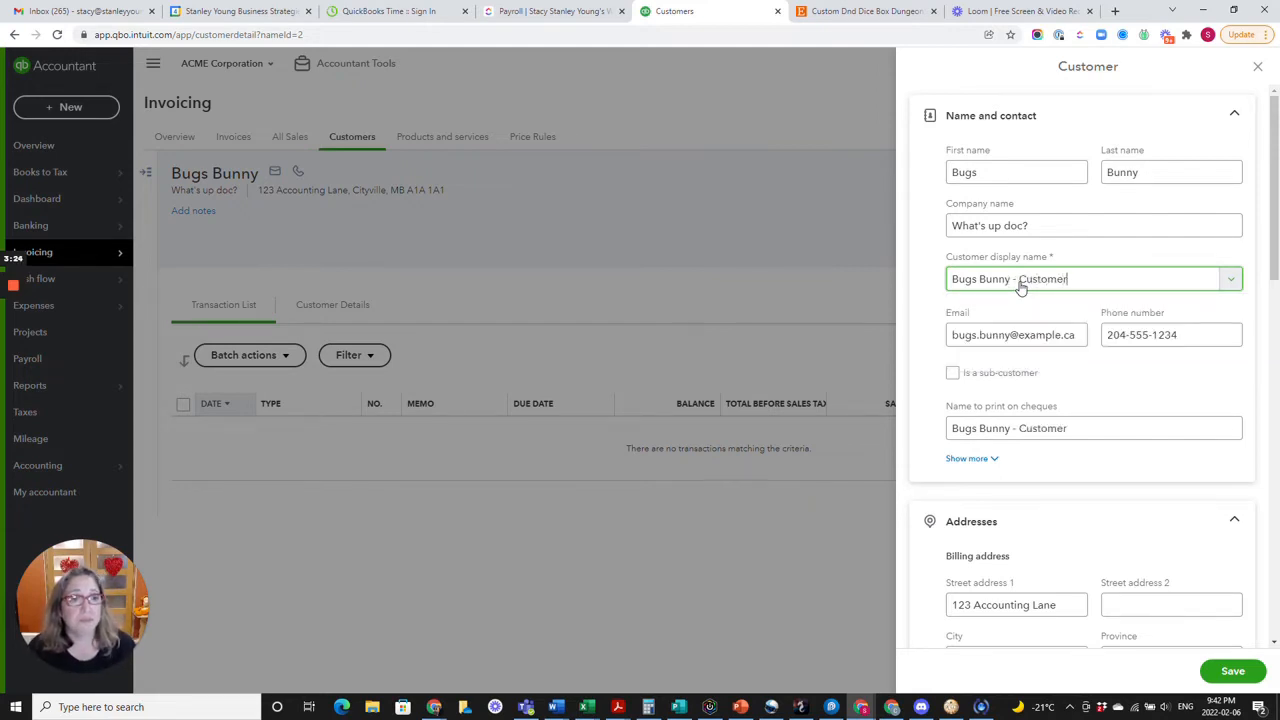
{"action": "left_click", "coordinate": [1232, 680]}
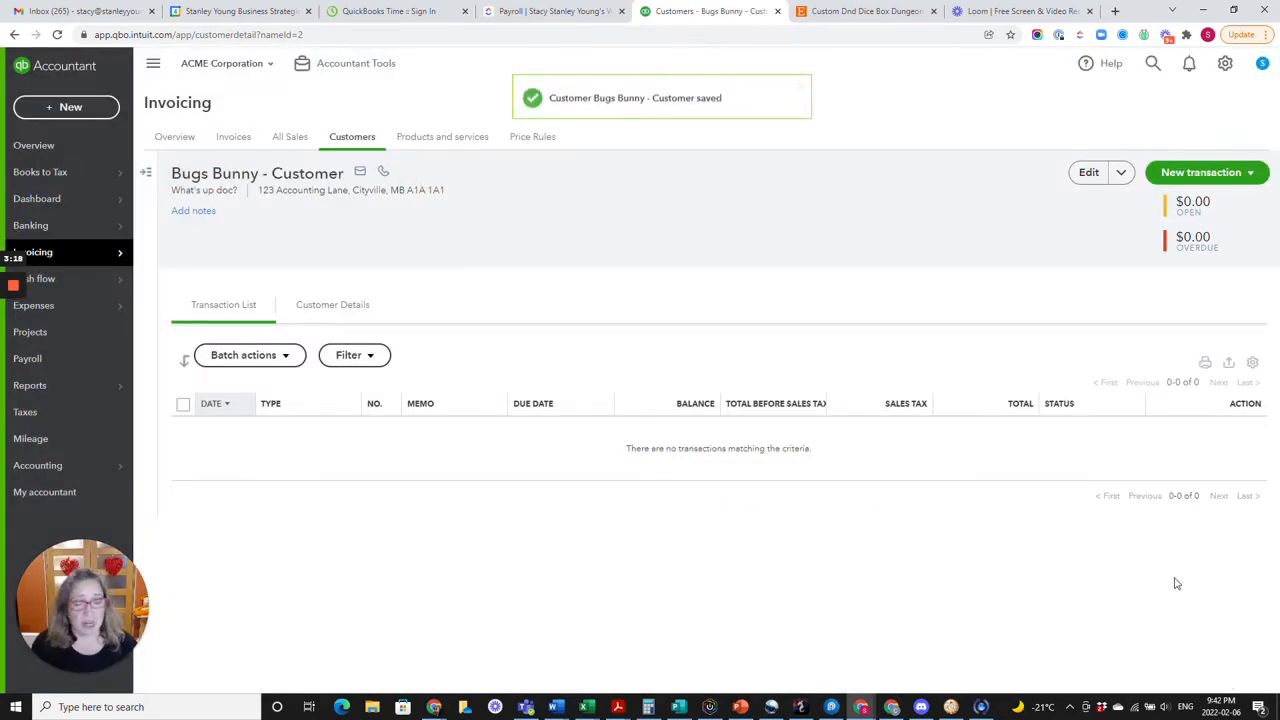
Start a new supplier record with the same contact's first and last name and the company name What's Up Doc?
{"action": "mouse_move", "coordinate": [54, 312]}
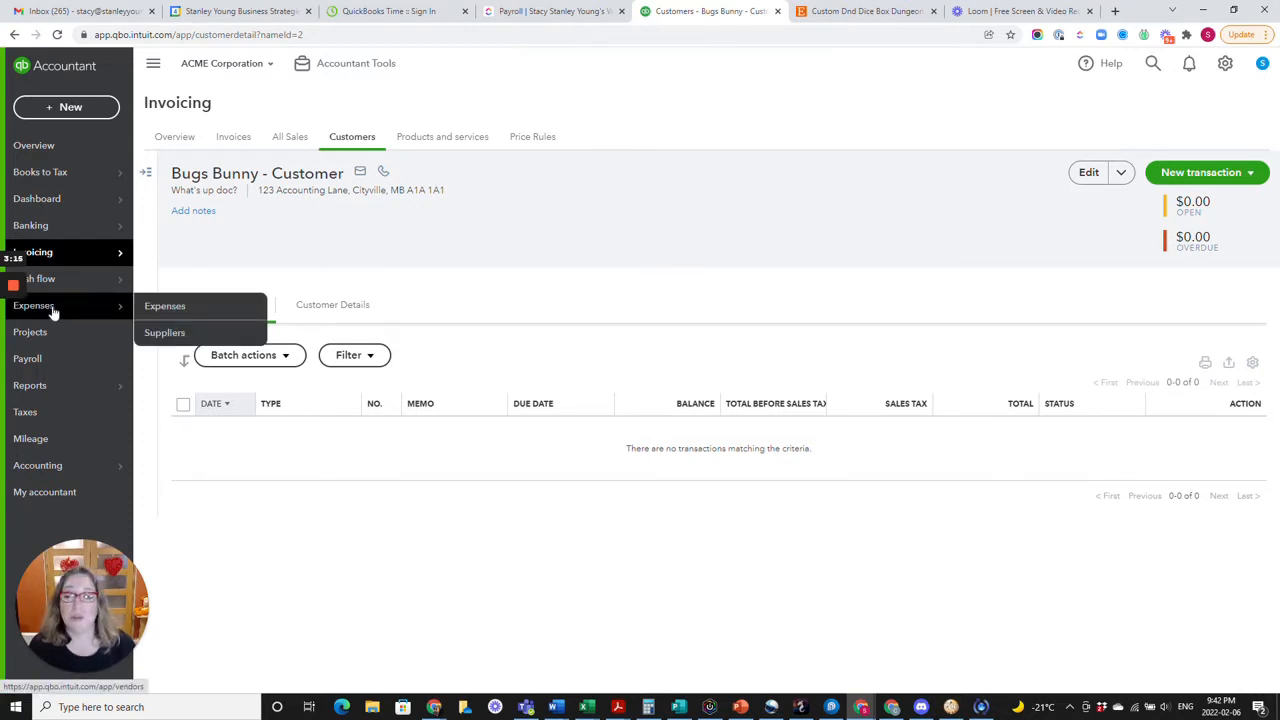
{"action": "left_click", "coordinate": [164, 333]}
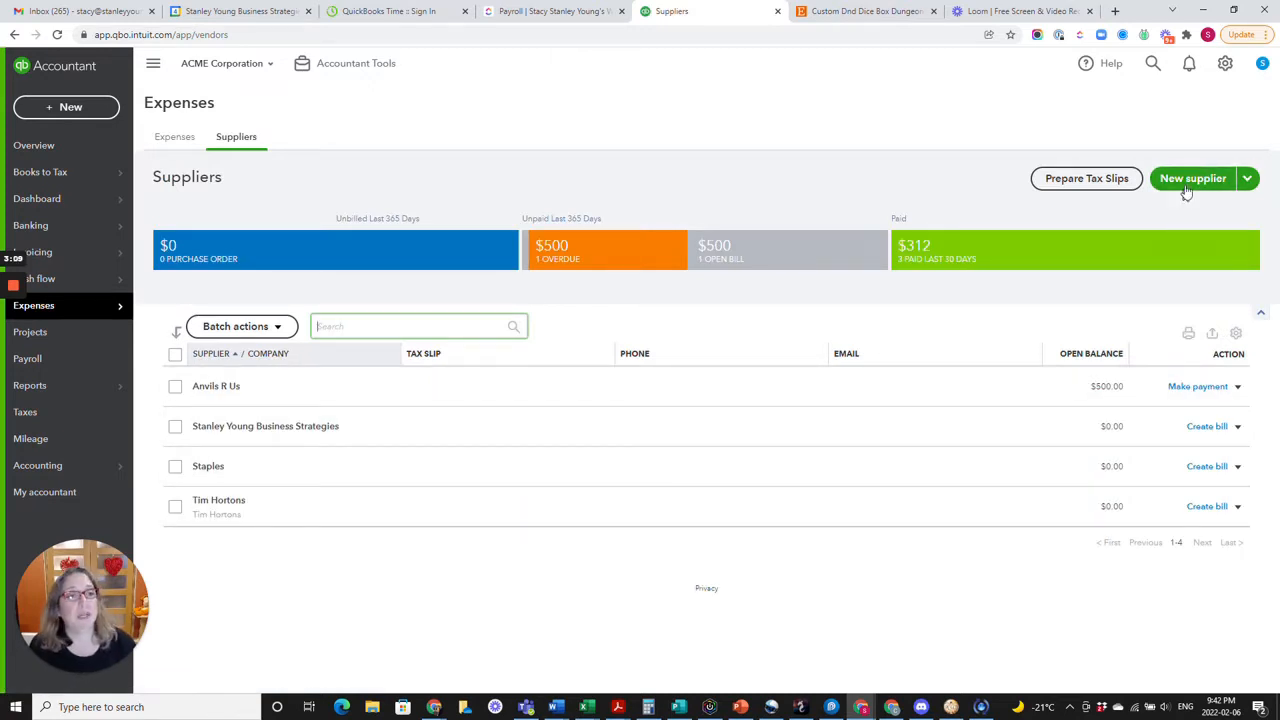
{"action": "left_click", "coordinate": [1190, 180]}
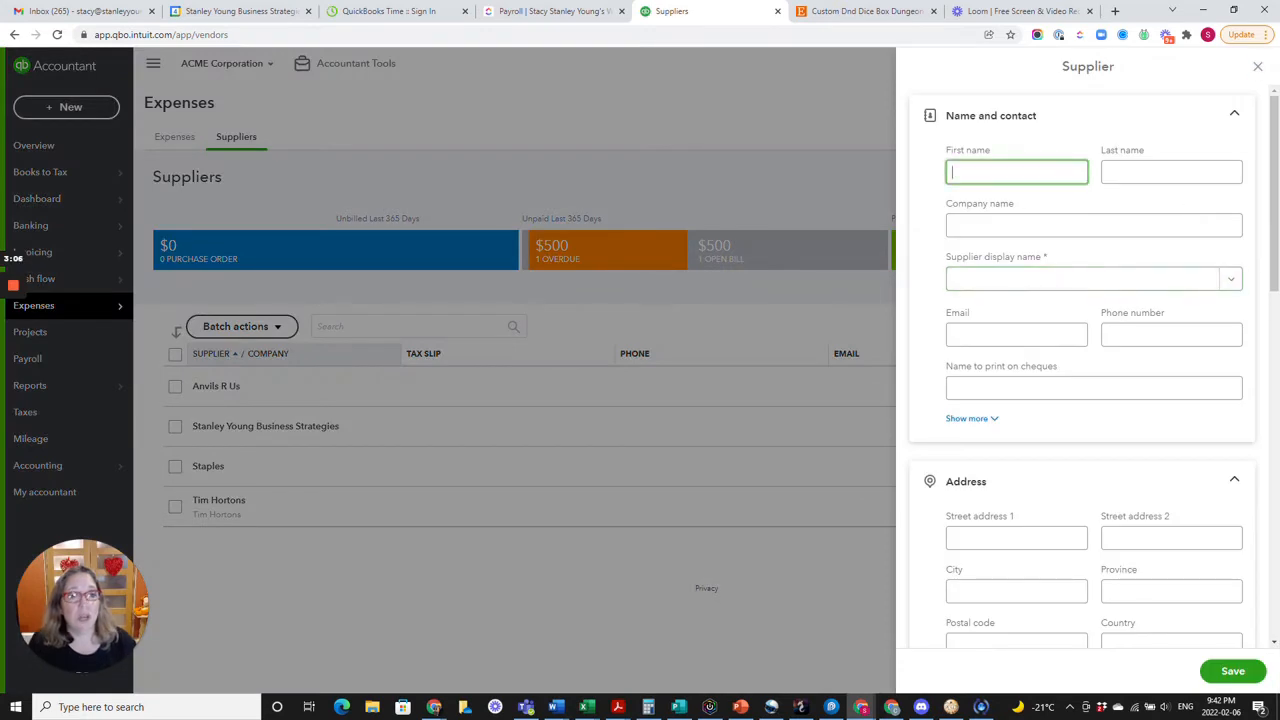
{"action": "type", "text": "Bugs"}
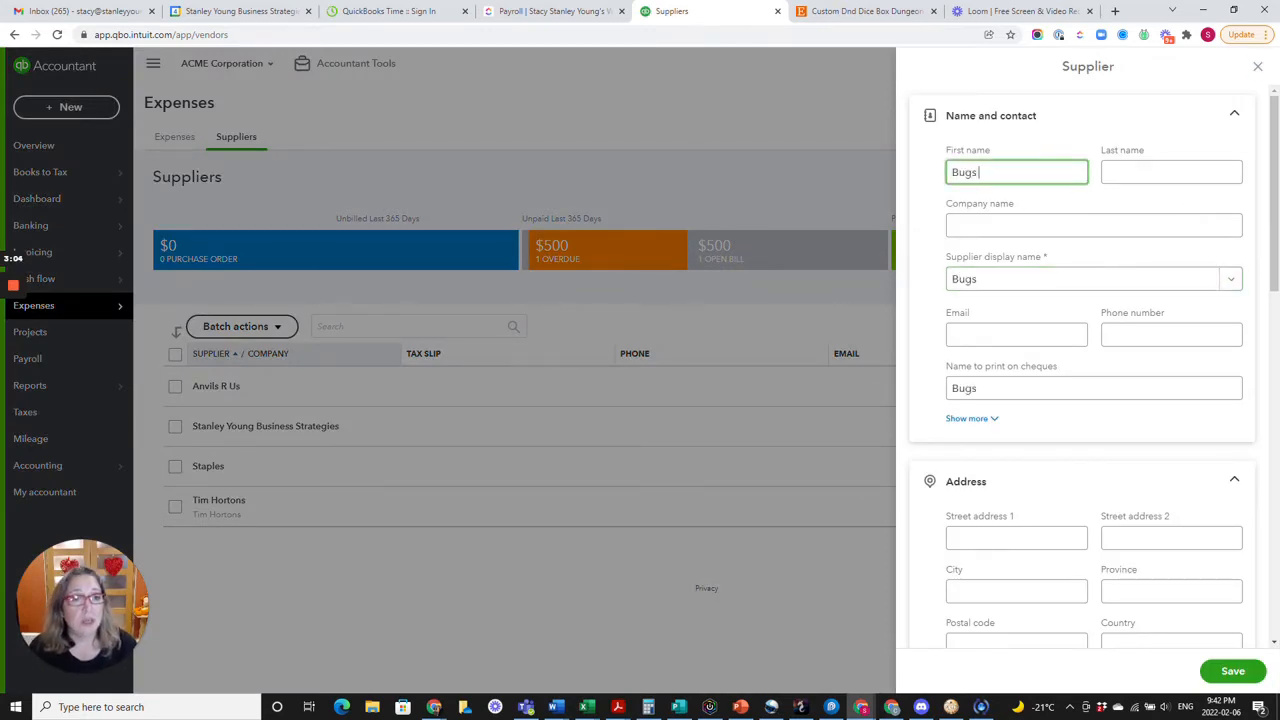
{"action": "key", "text": "Tab"}
{"action": "type", "text": "Bunnyh"}
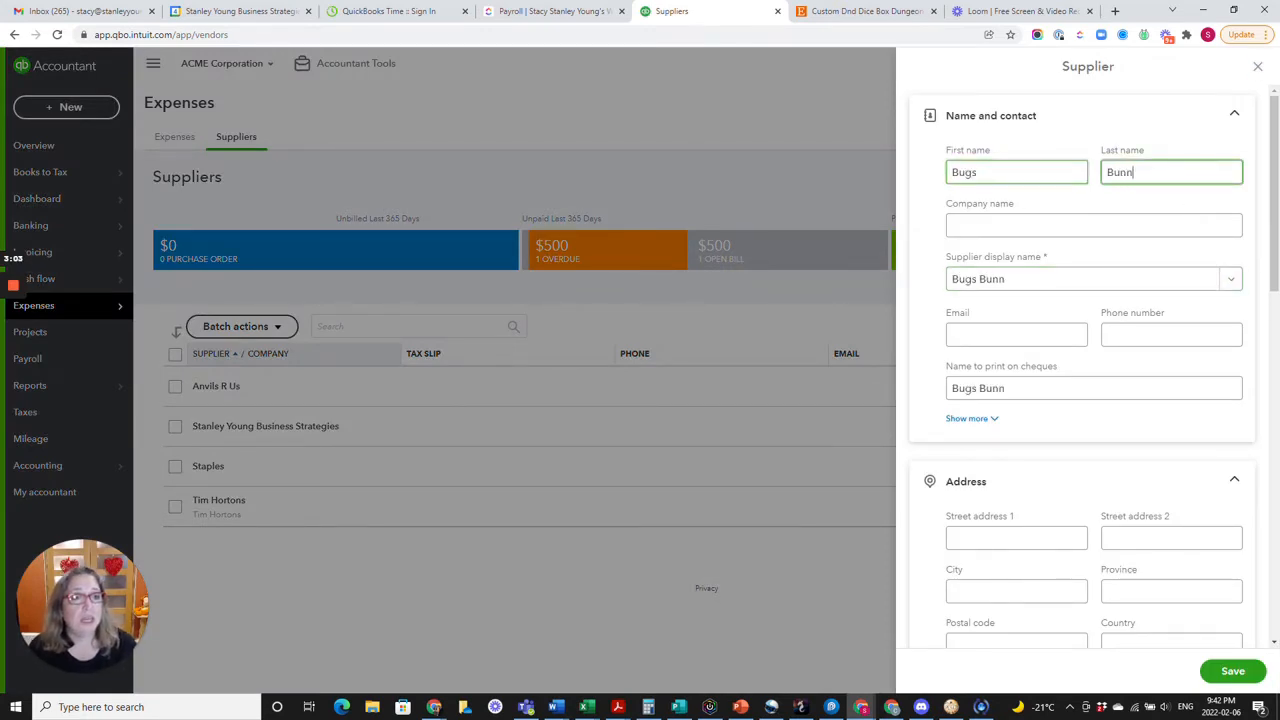
{"action": "key", "text": "Tab"}
{"action": "type", "text": "Wha"}
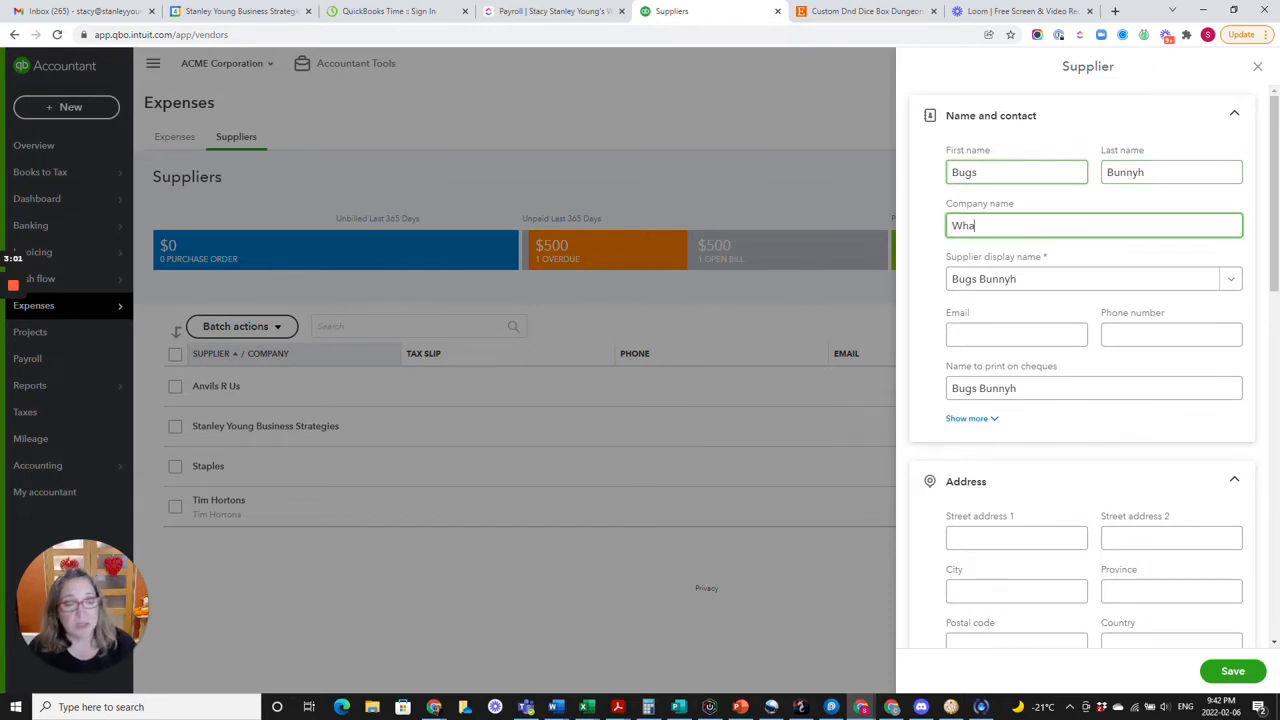
{"action": "type", "text": "t's Up Doc"}
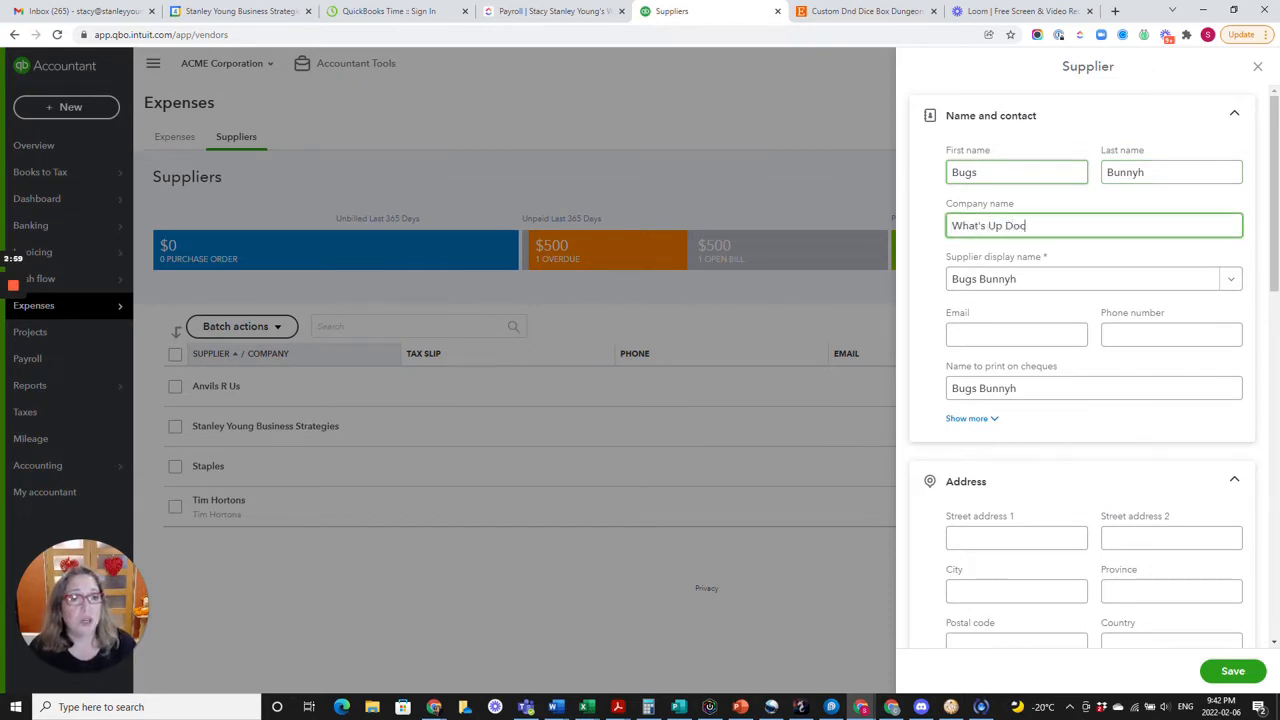
{"action": "type", "text": "?"}
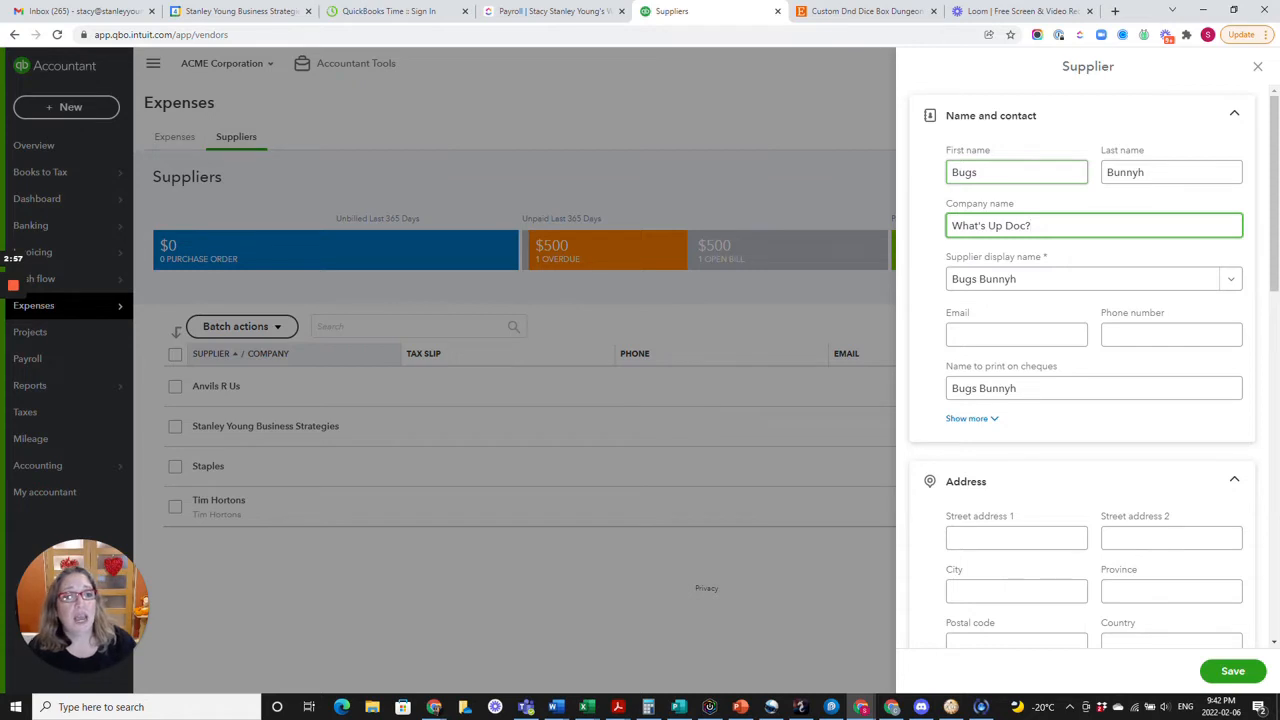
{"action": "left_click", "coordinate": [1148, 173]}
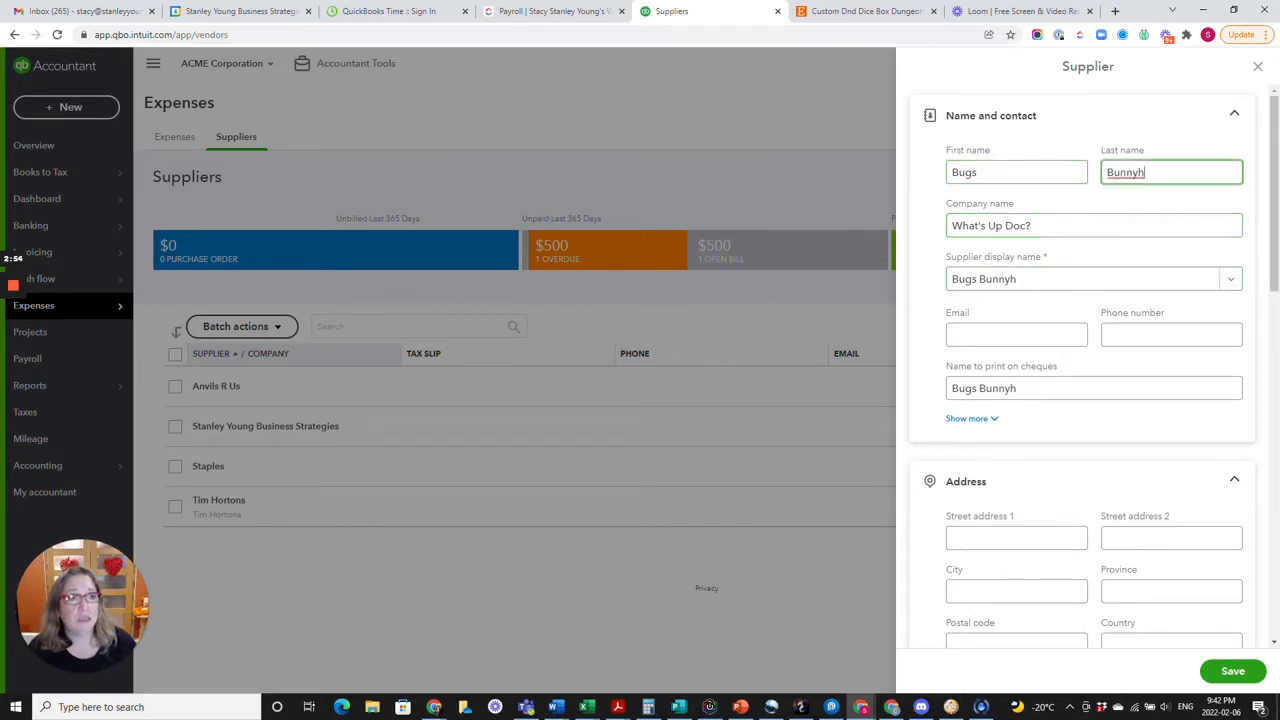
{"action": "key", "text": "BackSpace"}
Append "- Vendor" to the supplier's display name and save the new supplier.
{"action": "left_click", "coordinate": [1034, 286]}
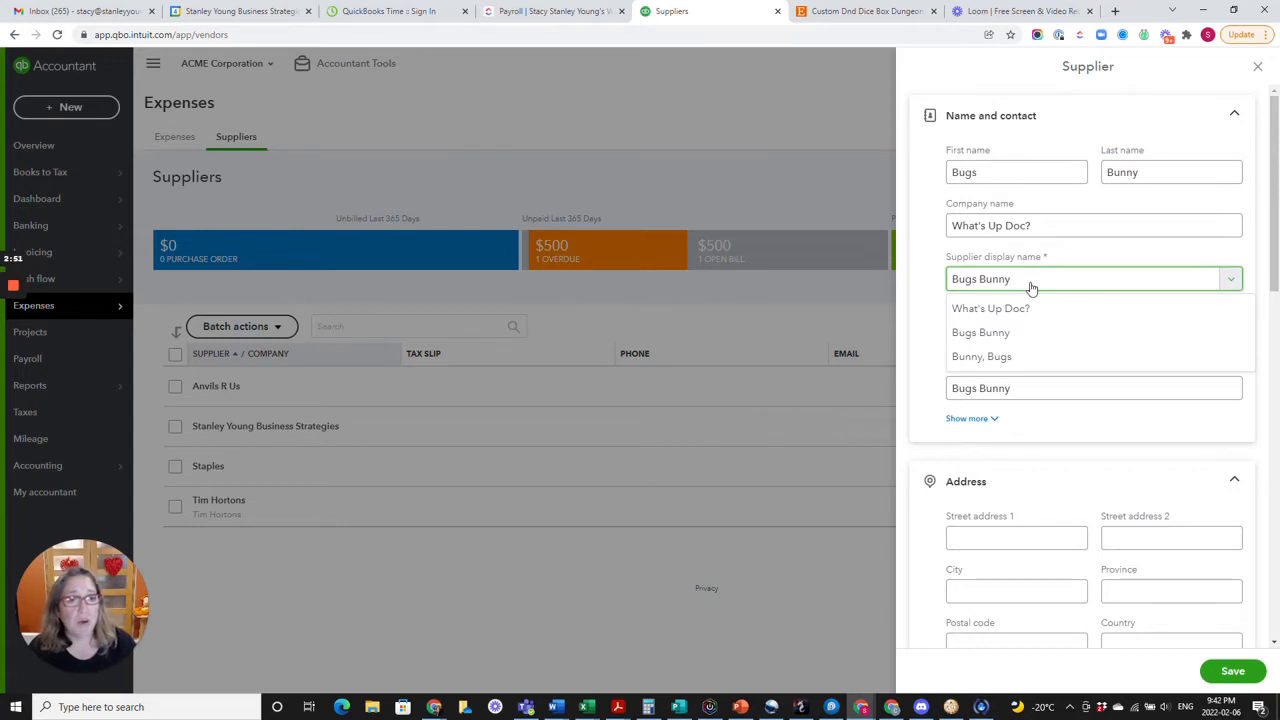
{"action": "type", "text": "- "}
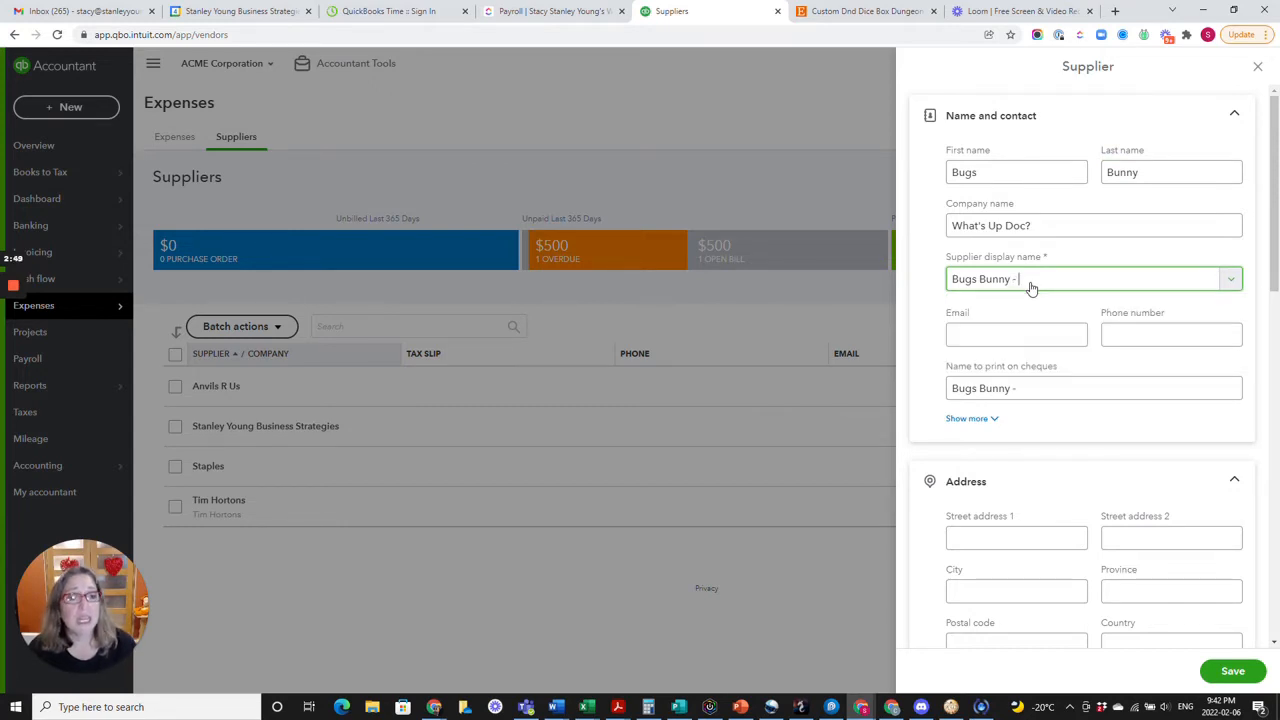
{"action": "type", "text": "Vendor"}
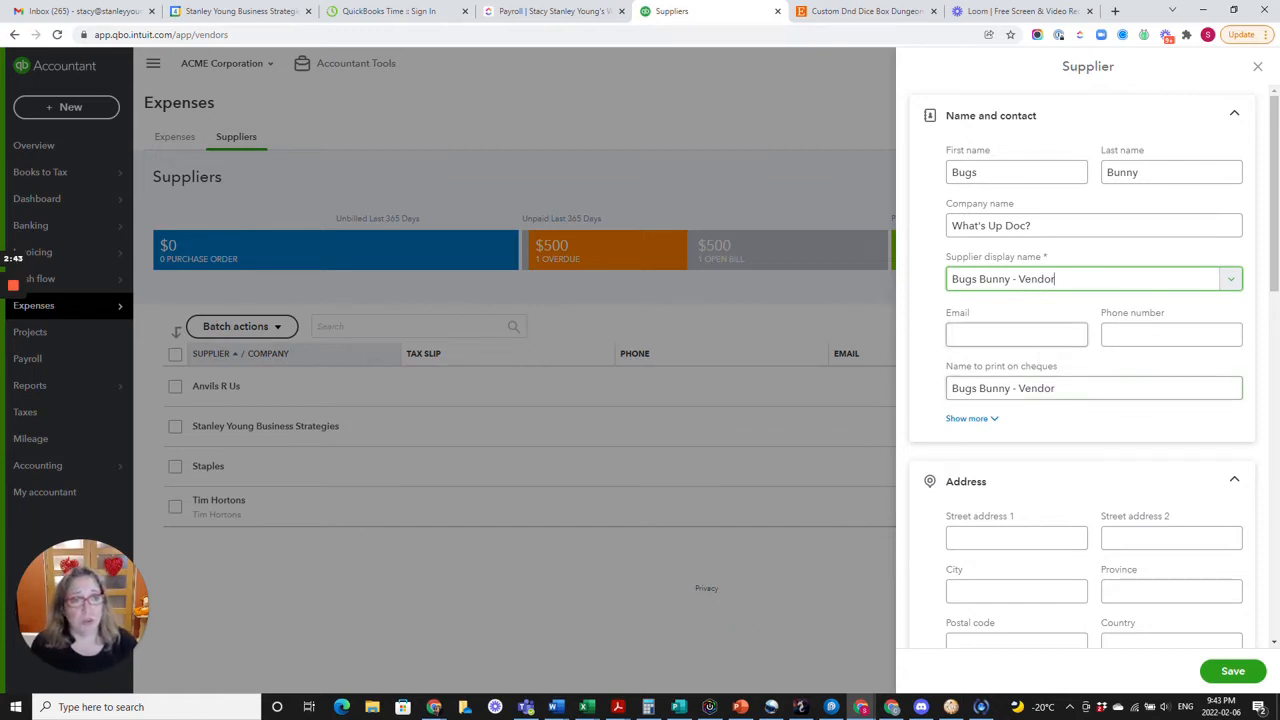
{"action": "left_click", "coordinate": [1232, 672]}
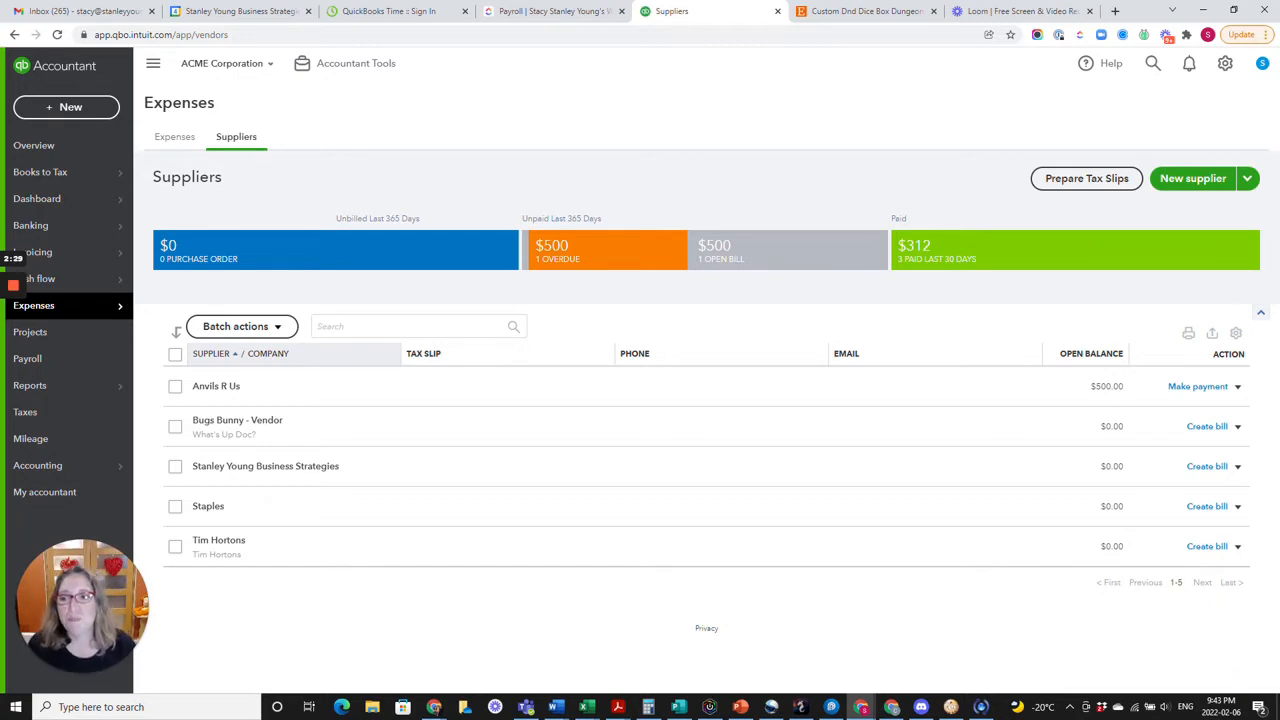
Create a new invoice for the customer whose display name ends in "- Customer".
{"action": "left_click", "coordinate": [66, 204]}
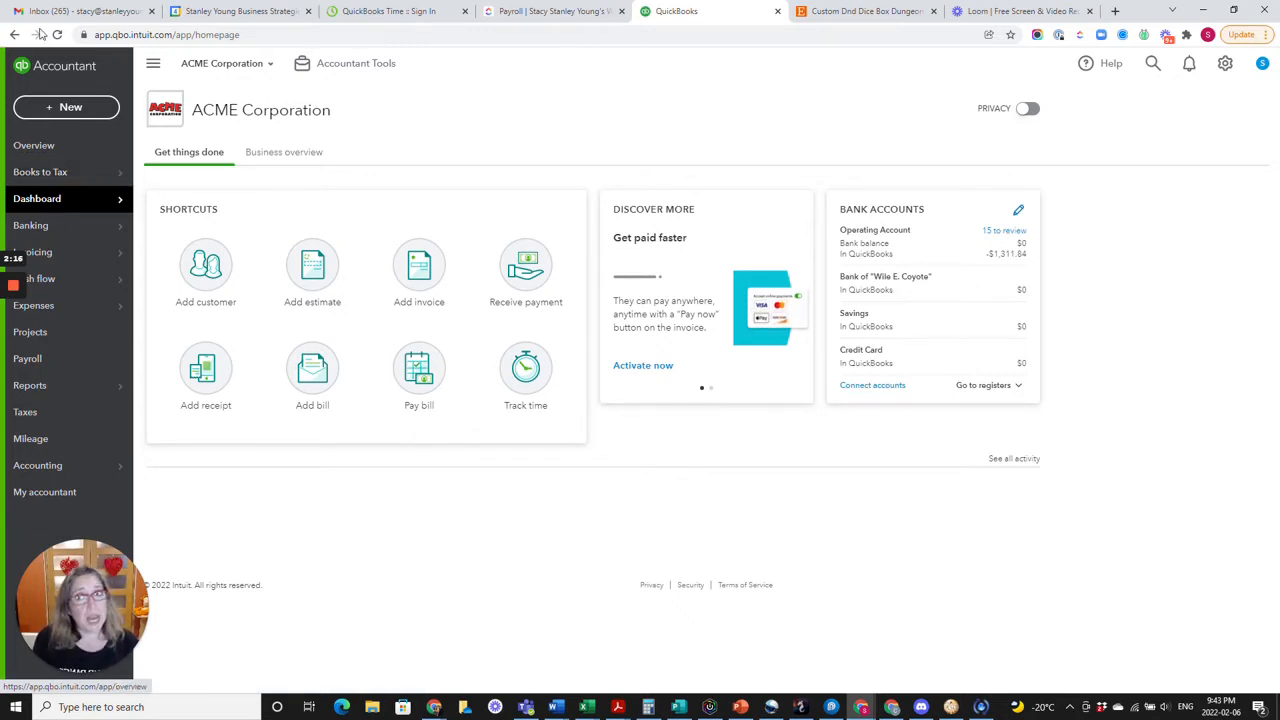
{"action": "left_click", "coordinate": [78, 108]}
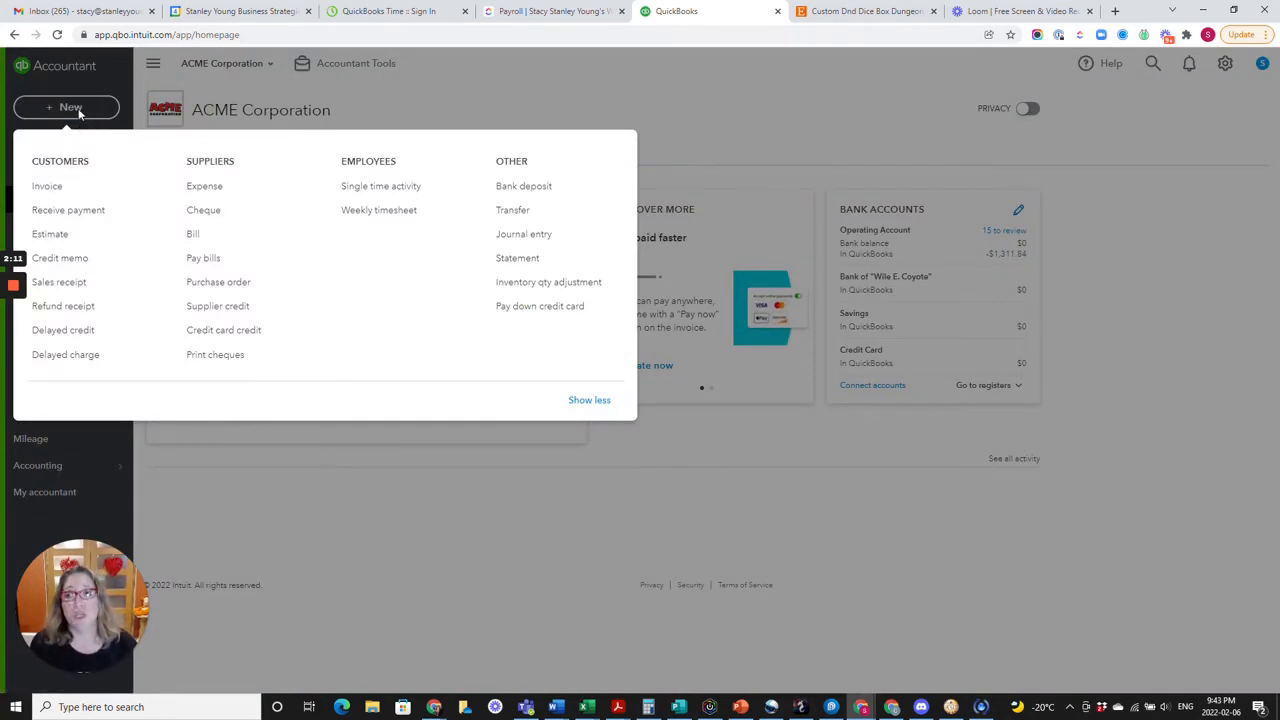
{"action": "left_click", "coordinate": [50, 187]}
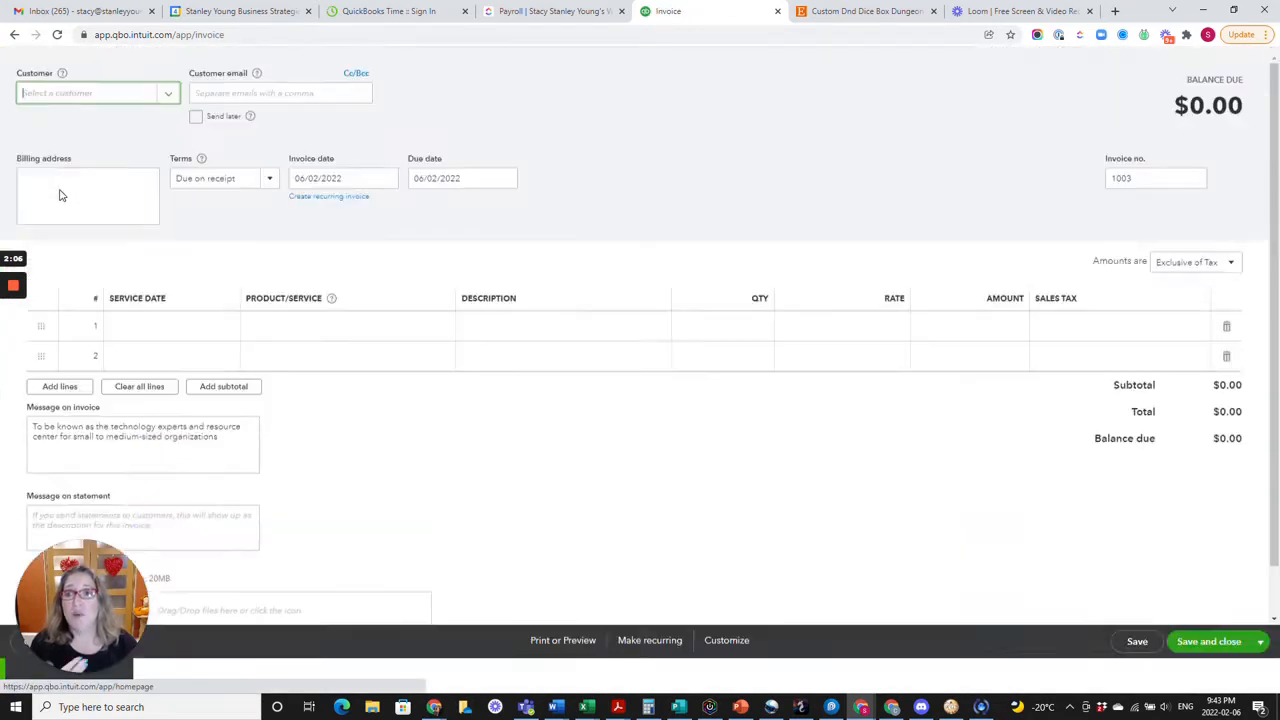
{"action": "left_click", "coordinate": [81, 132]}
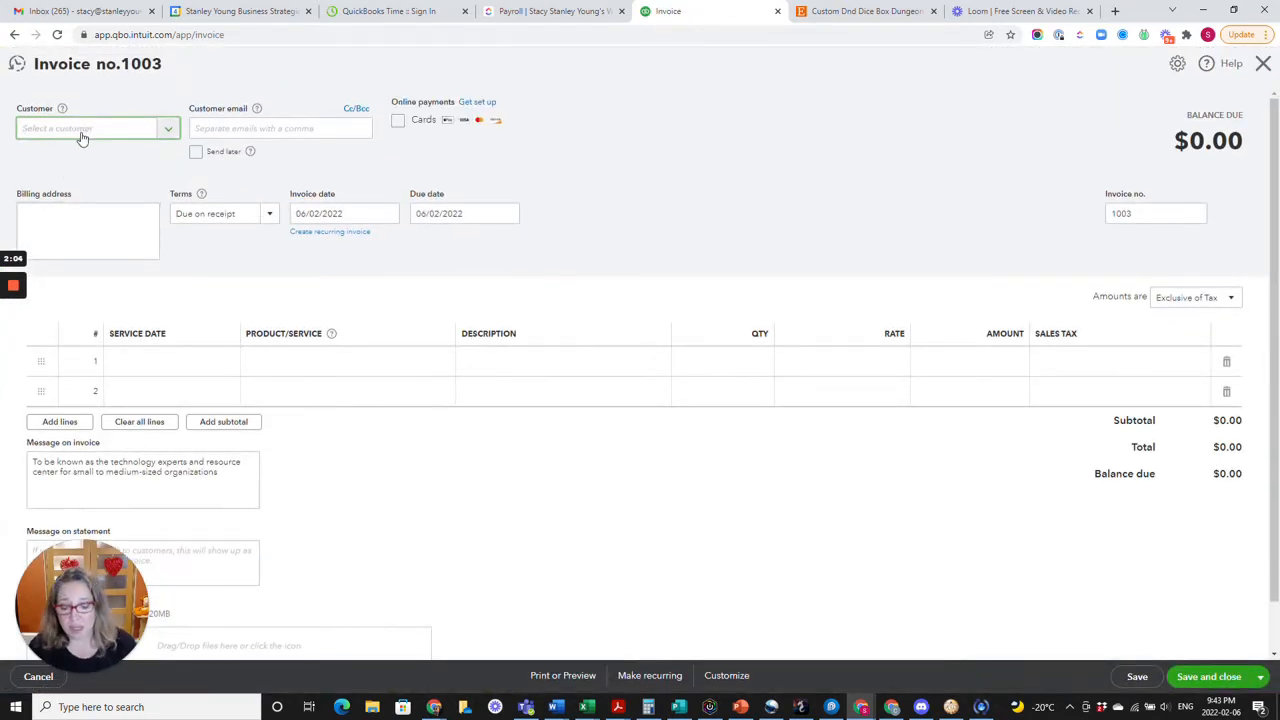
{"action": "type", "text": "Bu"}
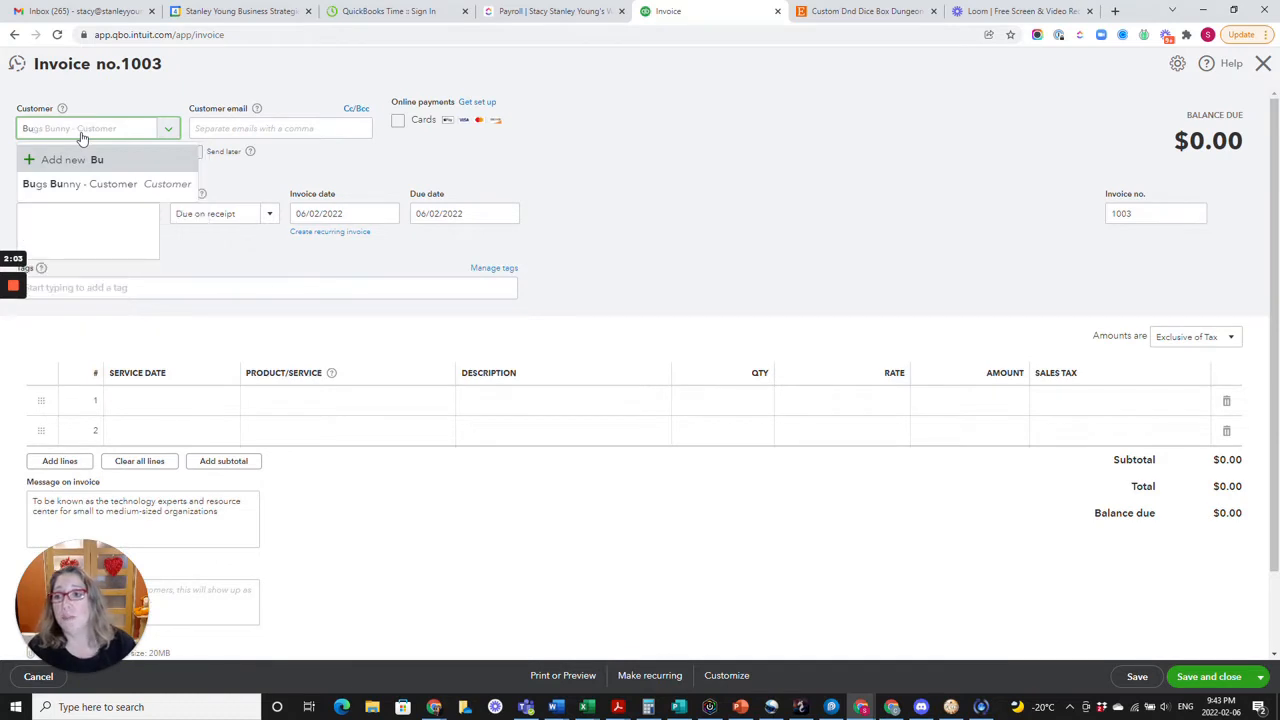
{"action": "left_click", "coordinate": [85, 186]}
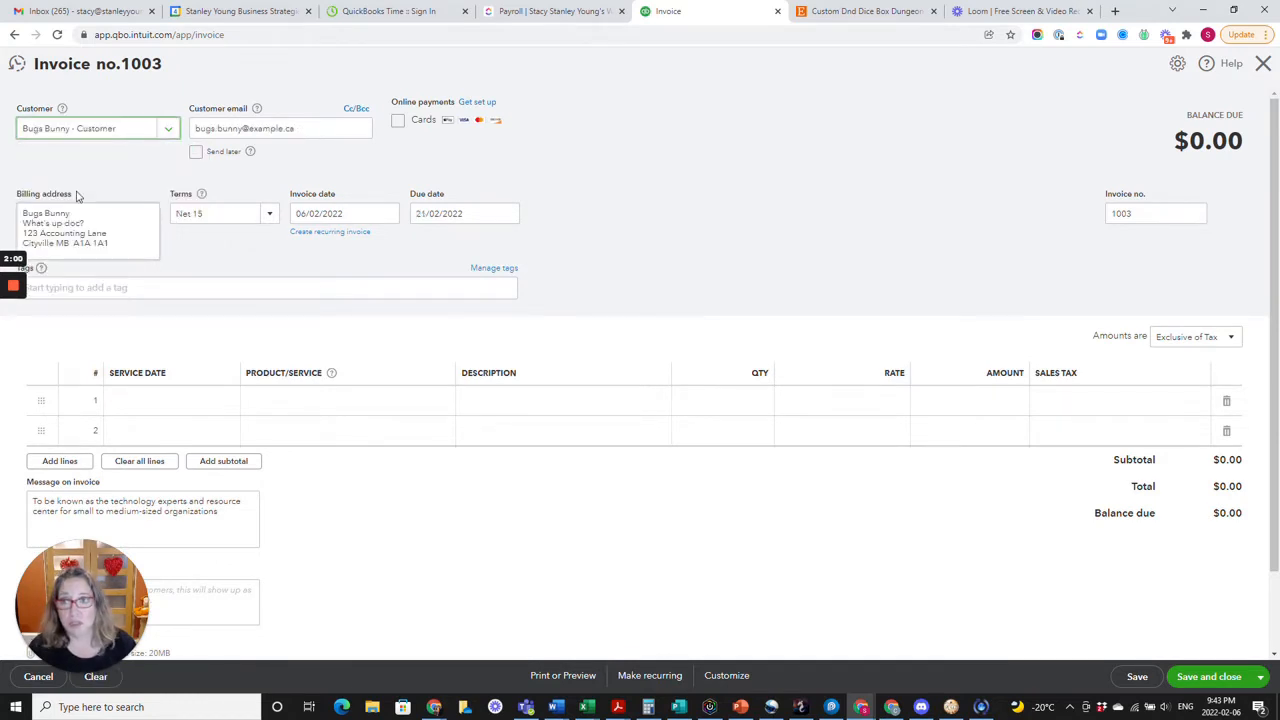
Set the invoice date to 06/02/2022 and the payment terms to Due on receipt.
{"action": "left_click", "coordinate": [388, 218]}
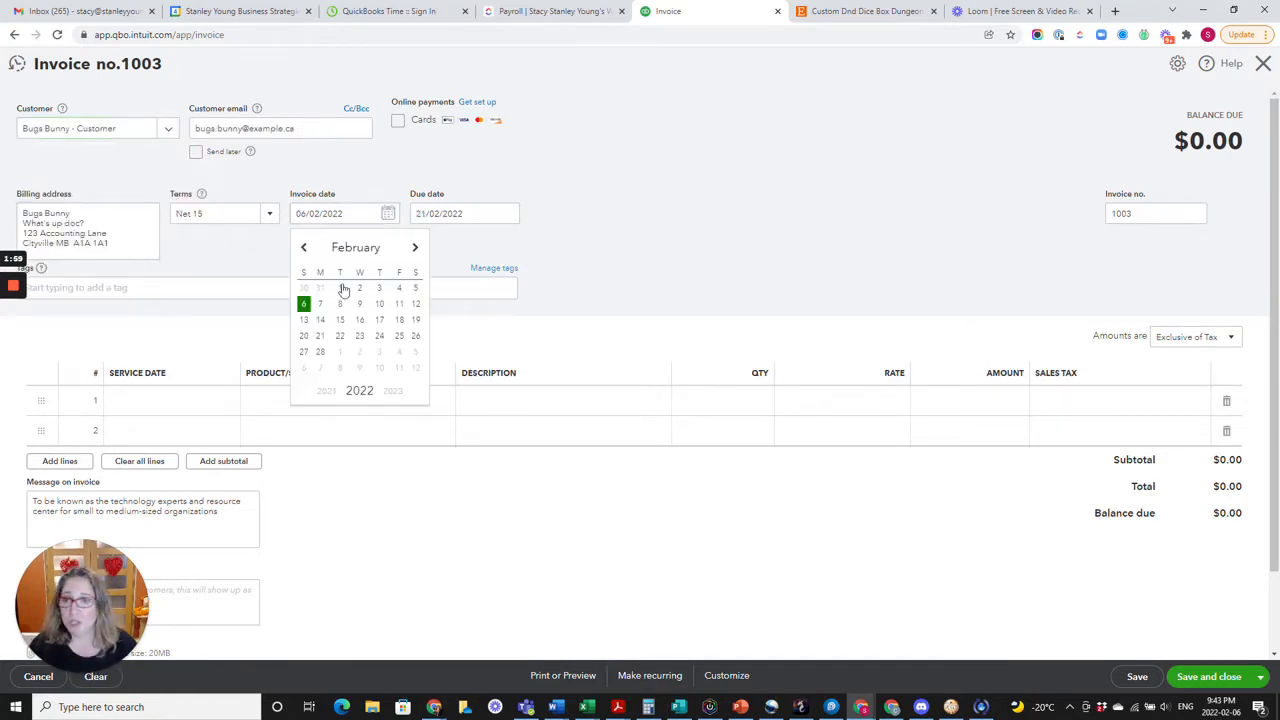
{"action": "left_click", "coordinate": [304, 305]}
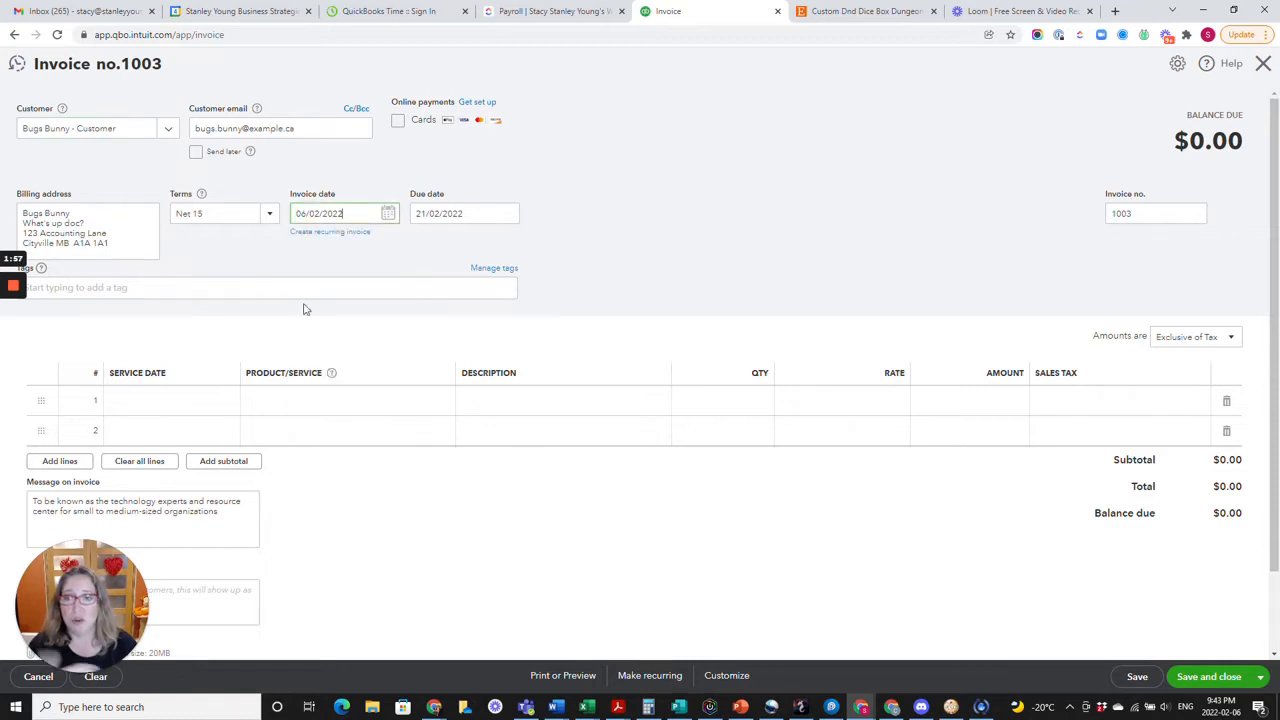
{"action": "left_click", "coordinate": [269, 213]}
{"action": "left_click", "coordinate": [234, 261]}
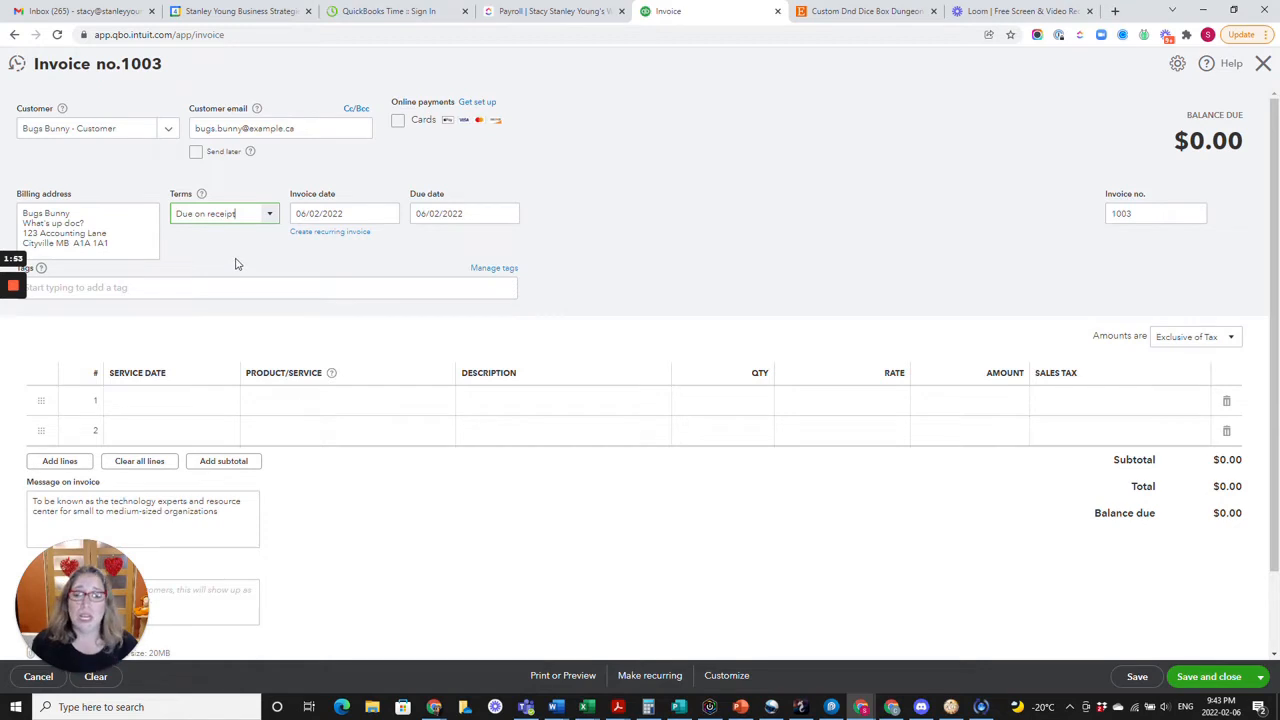
Add the Extermination service to the first line of the invoice.
{"action": "left_click", "coordinate": [309, 400]}
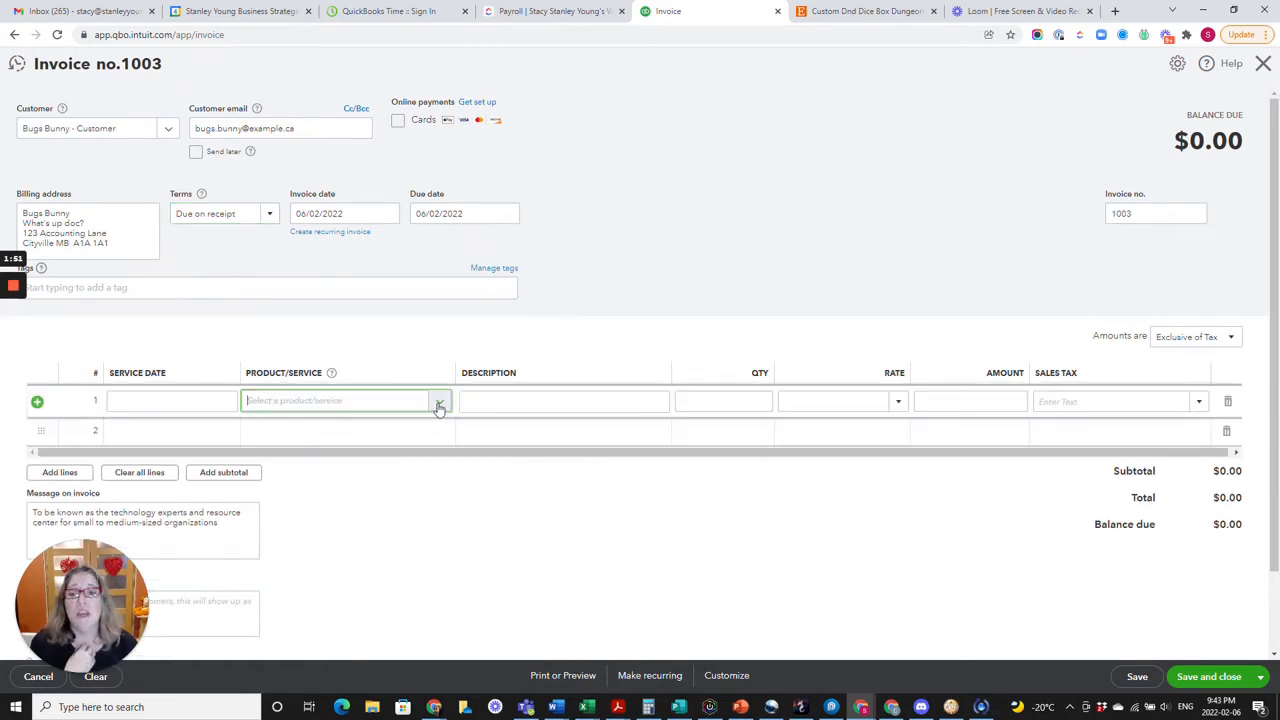
{"action": "left_click", "coordinate": [439, 401]}
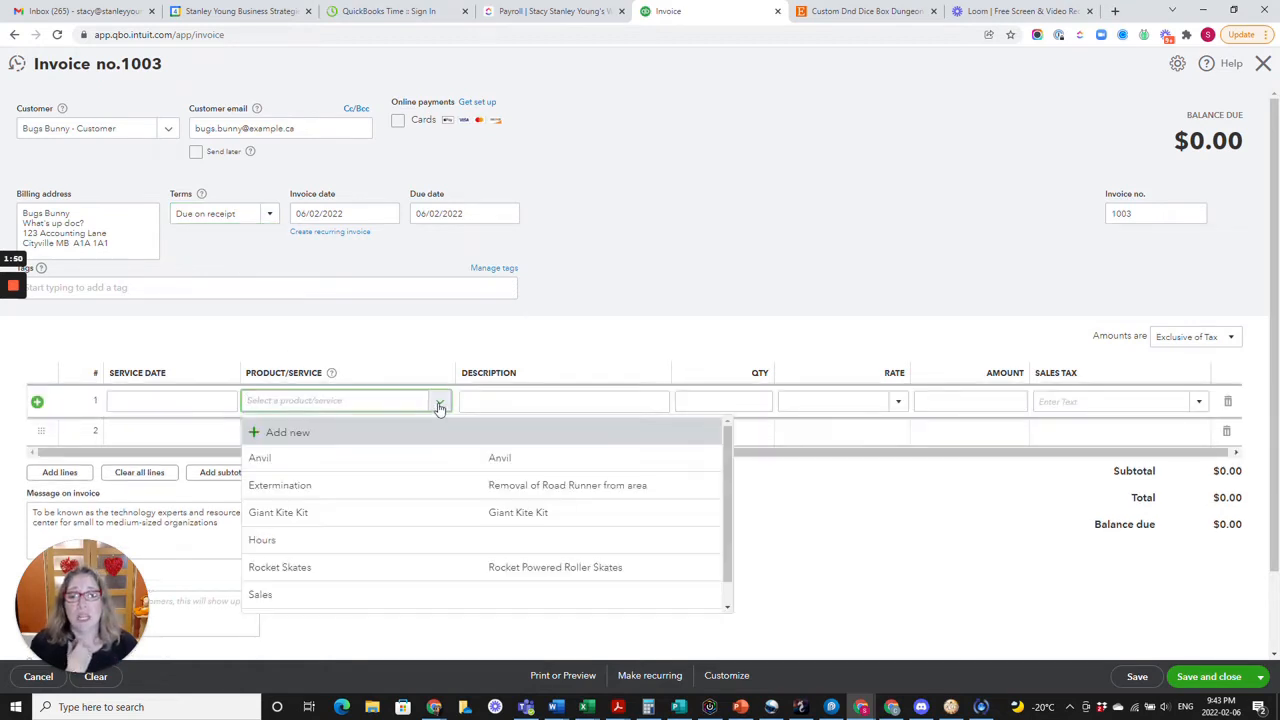
{"action": "left_click", "coordinate": [330, 489]}
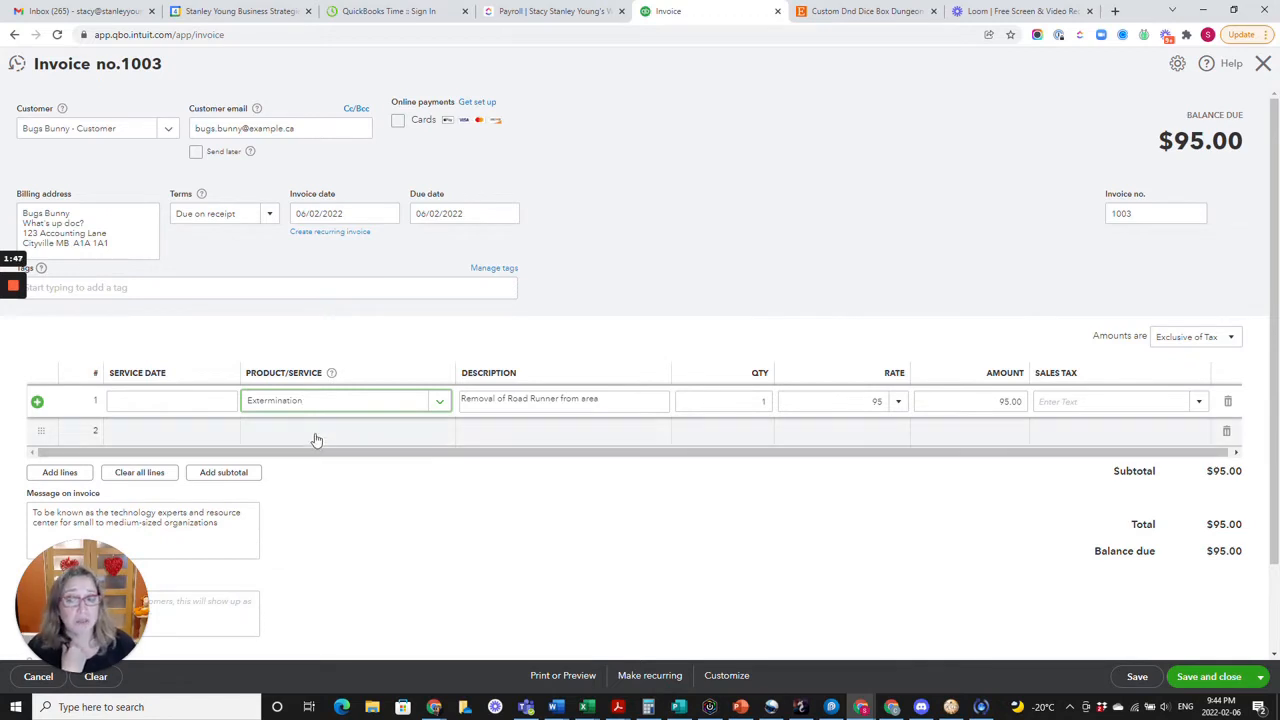
Switch the first invoice line's product to Anvil and Rocket Skates in turn, and set it back to Extermination.
{"action": "left_click", "coordinate": [440, 405]}
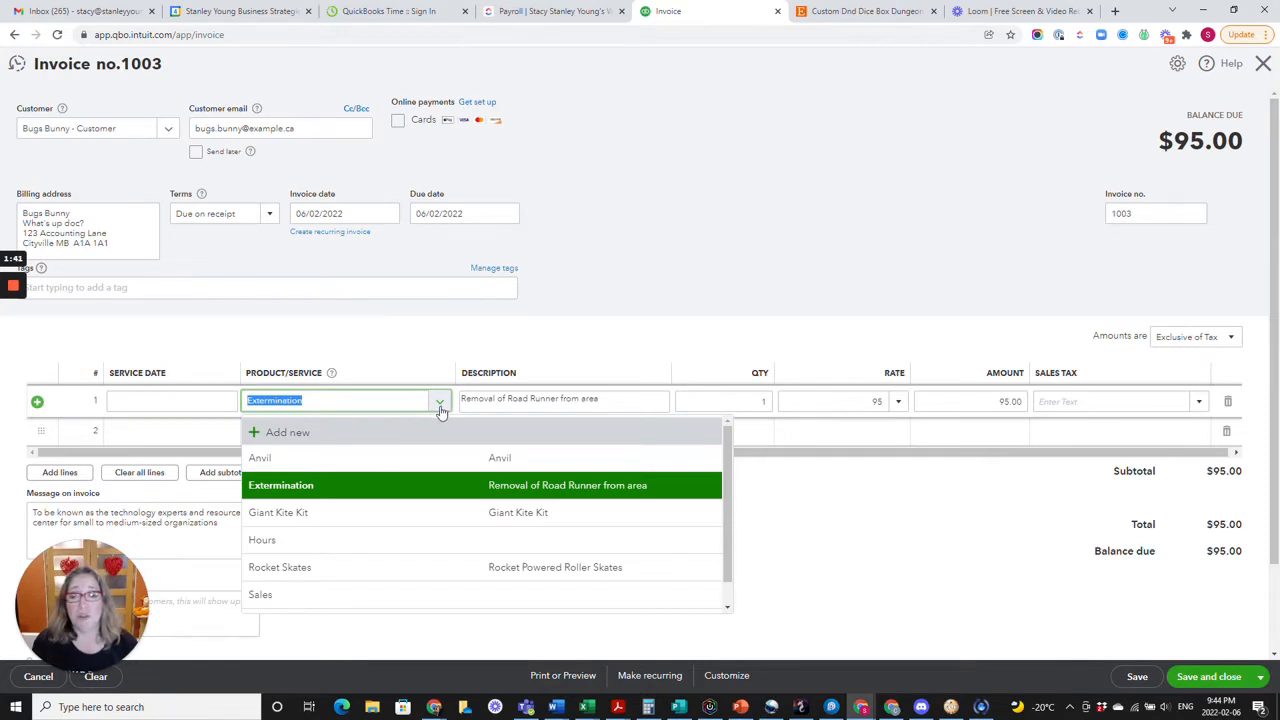
{"action": "left_click", "coordinate": [378, 468]}
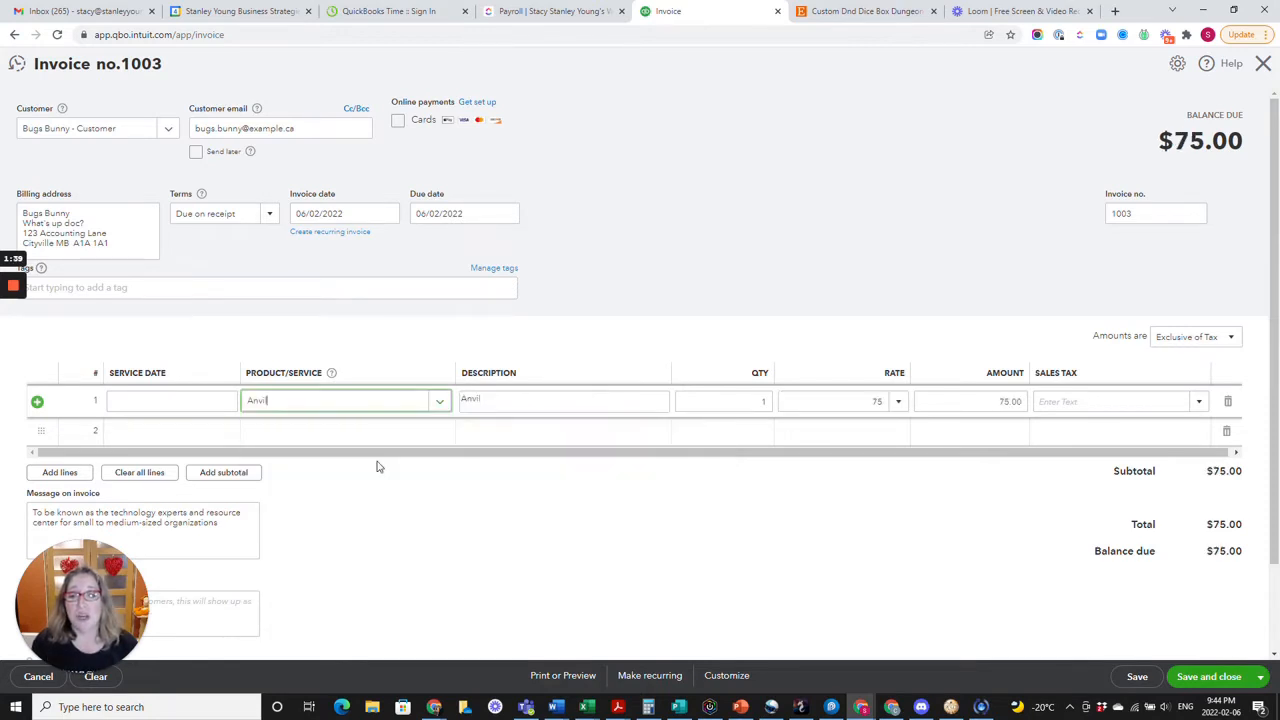
{"action": "left_click", "coordinate": [438, 403]}
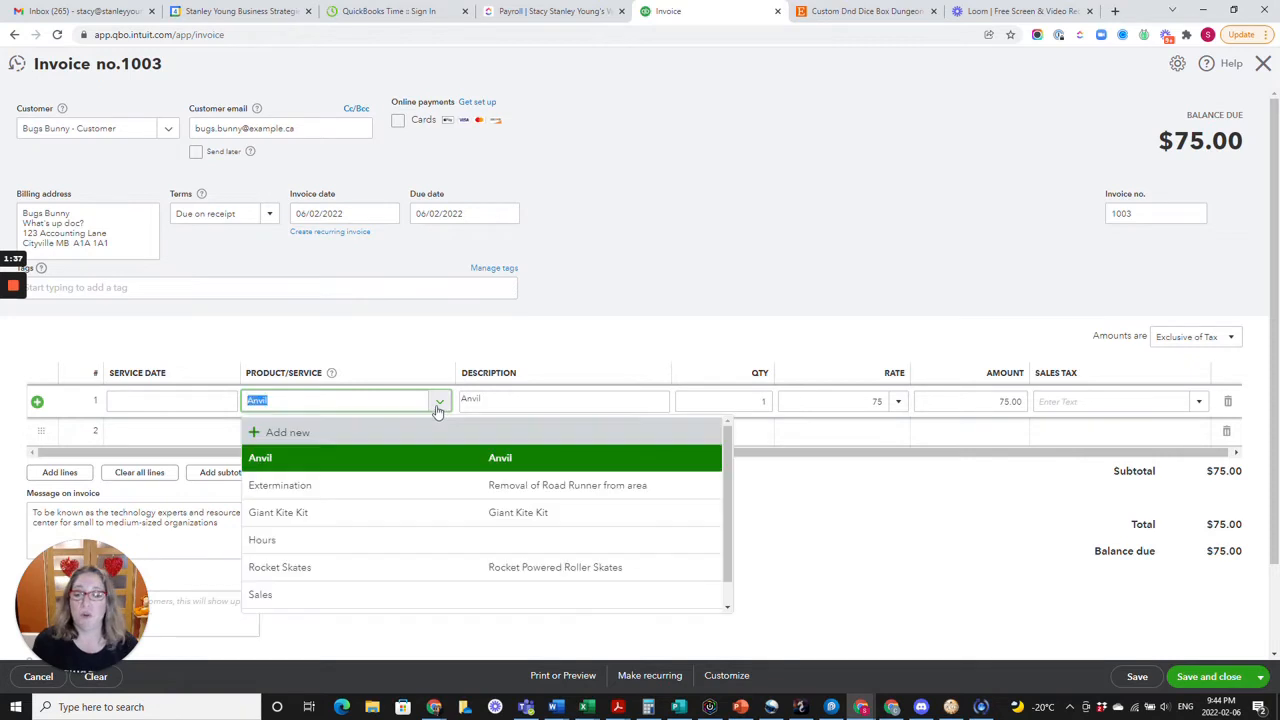
{"action": "left_click", "coordinate": [323, 566]}
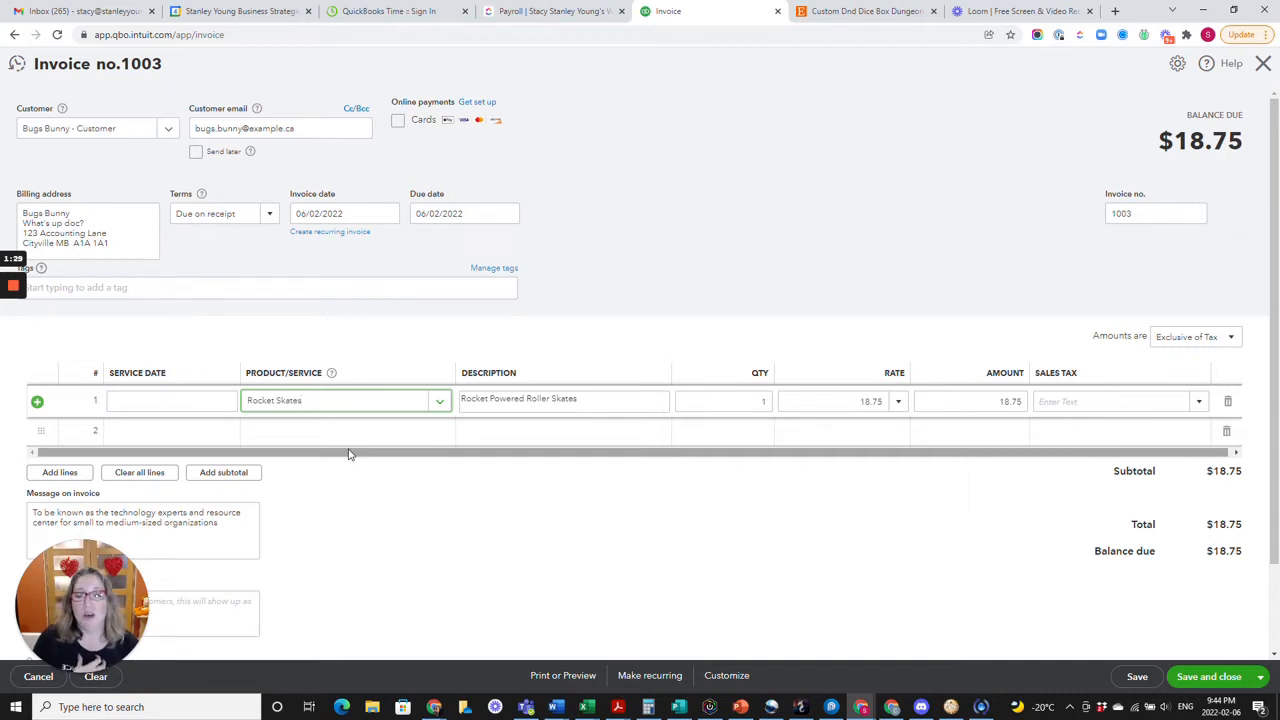
{"action": "left_click", "coordinate": [437, 401]}
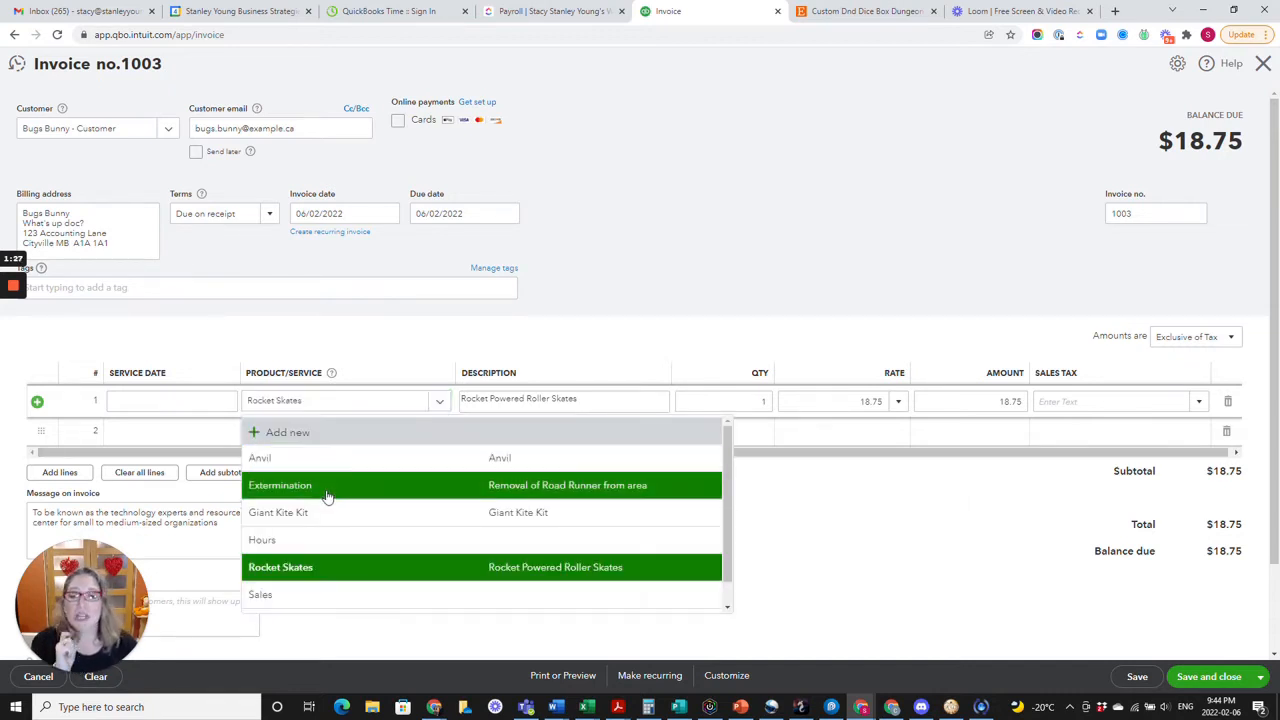
{"action": "left_click", "coordinate": [328, 486]}
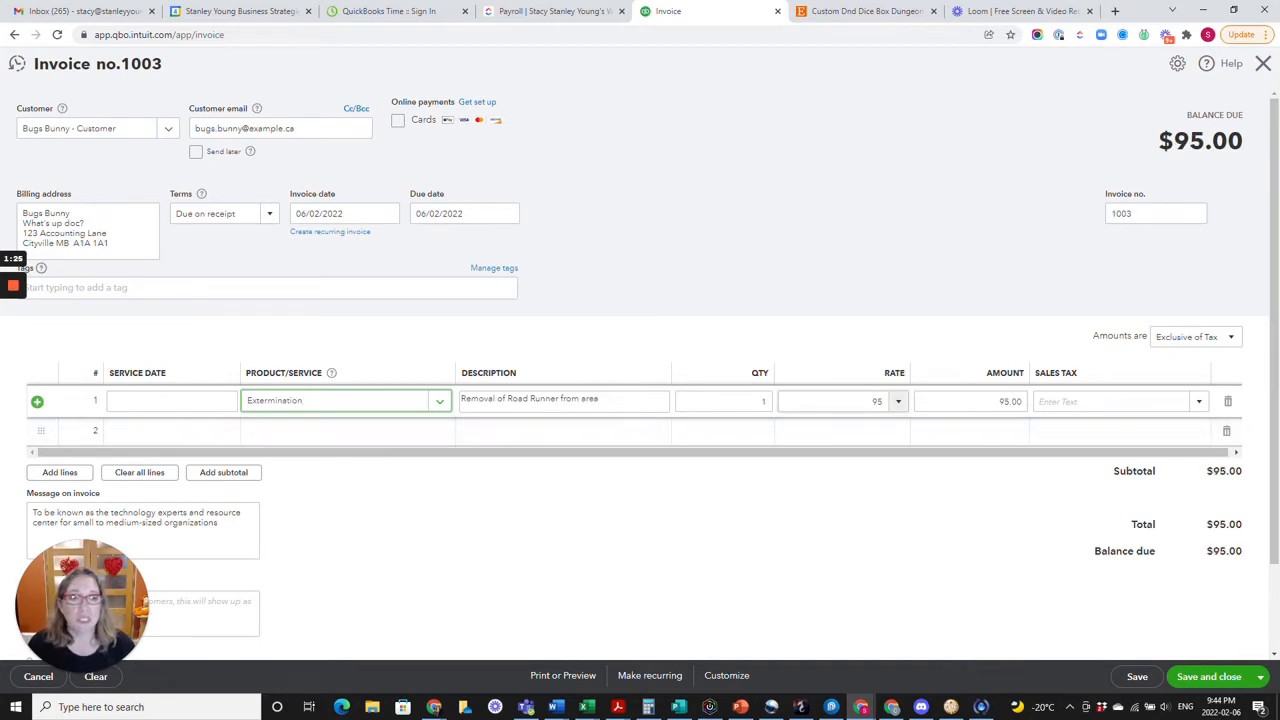
Give the Extermination line a quantity of 5 and GST (5%) sales tax, and save and close the invoice.
{"action": "left_click", "coordinate": [724, 402]}
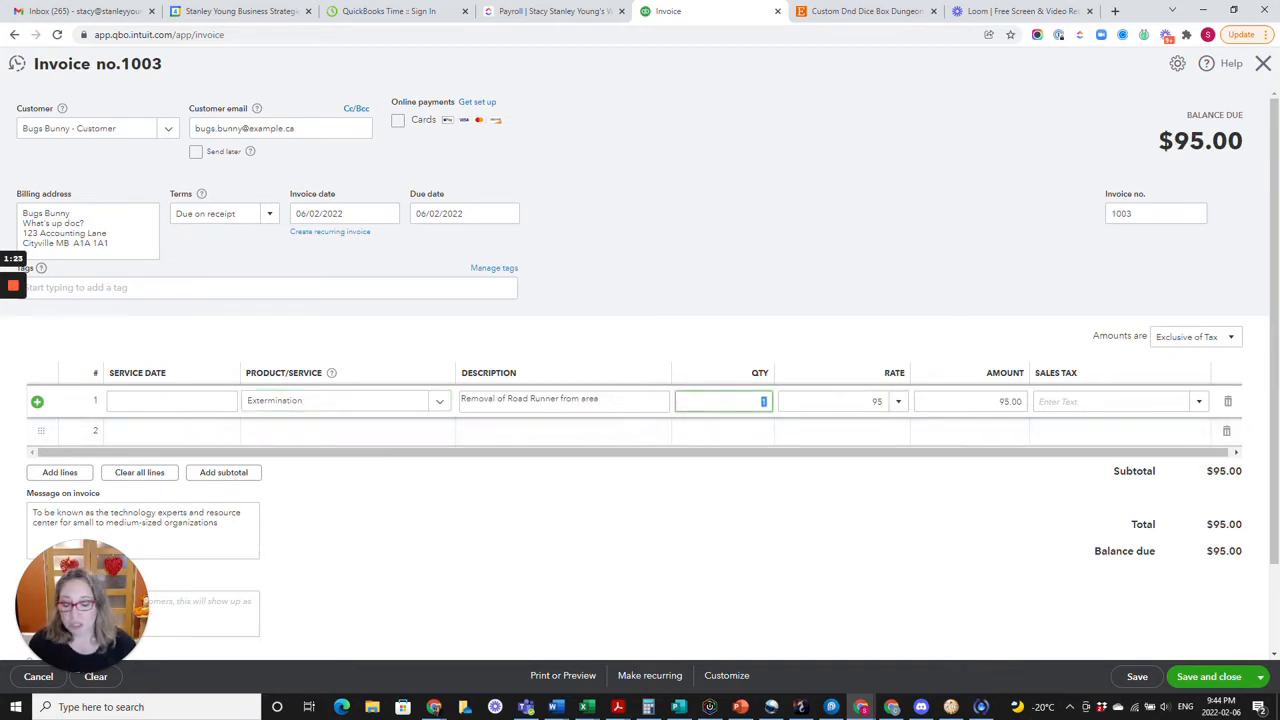
{"action": "type", "text": "5"}
{"action": "key", "text": "Tab"}
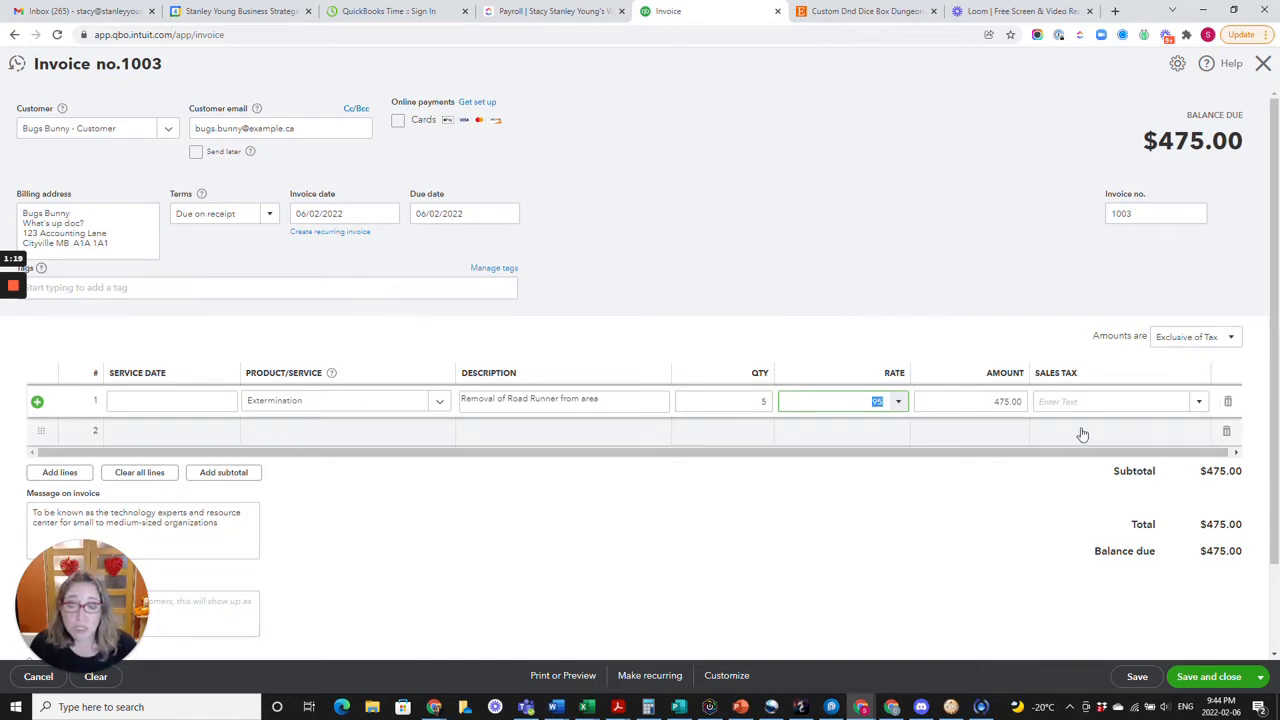
{"action": "left_click", "coordinate": [1199, 402]}
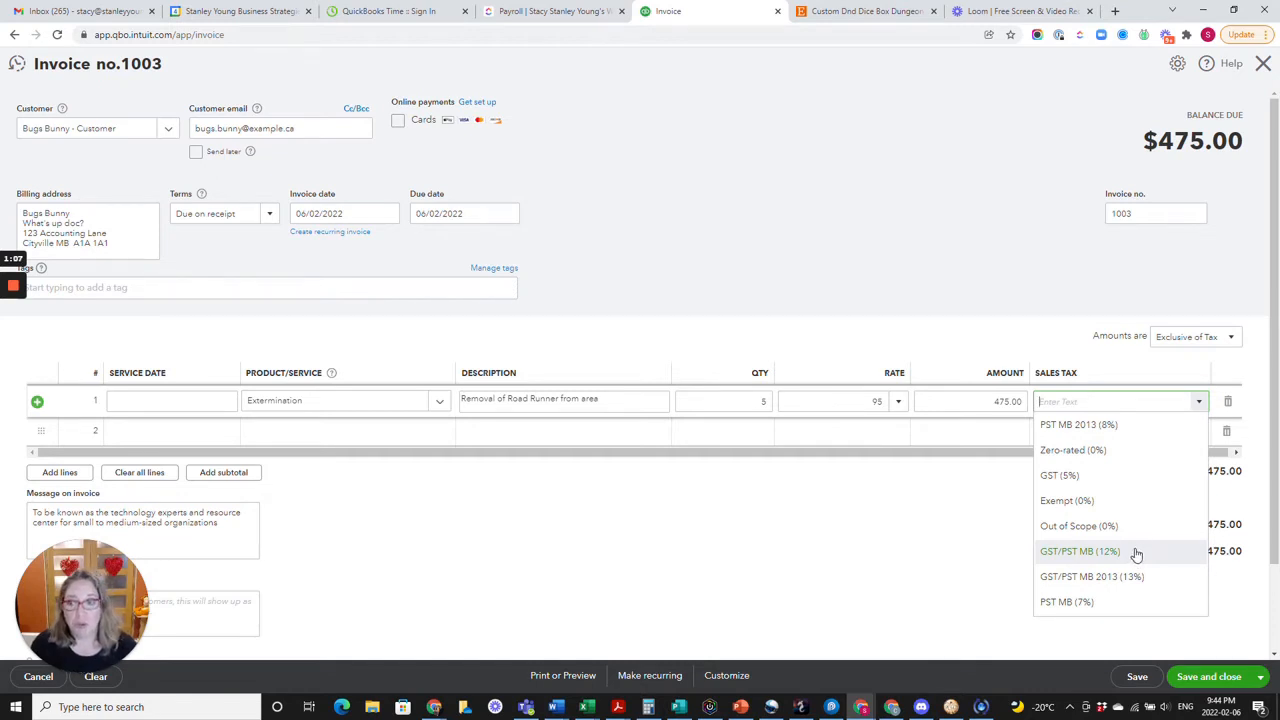
{"action": "left_click", "coordinate": [1090, 480]}
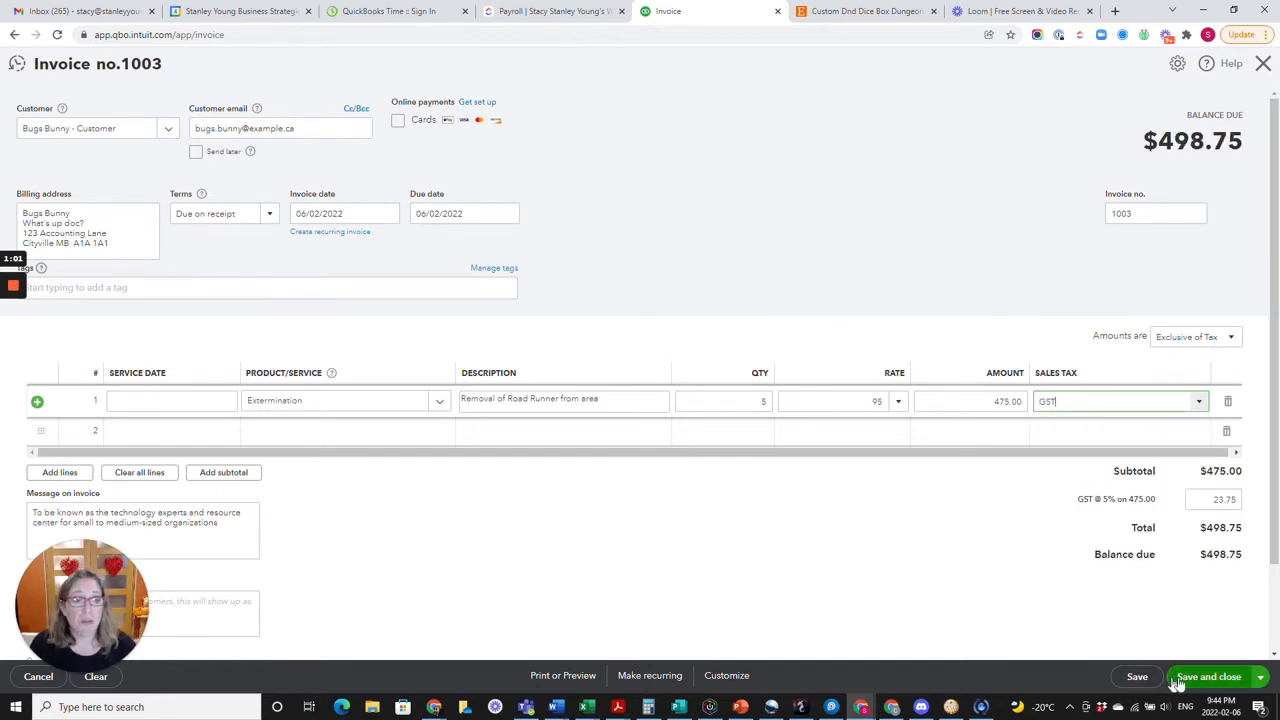
{"action": "left_click", "coordinate": [1226, 679]}
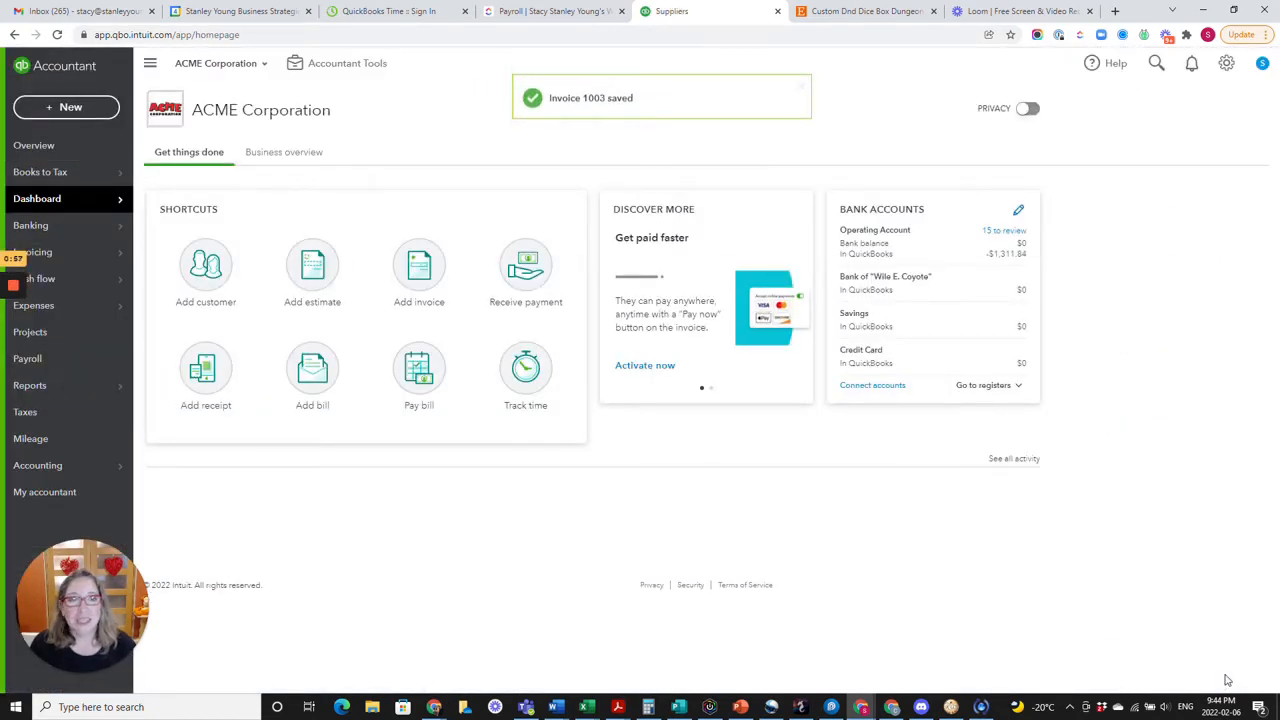
Create a new bill for the supplier whose display name ends in "- Vendor".
{"action": "mouse_move", "coordinate": [13, 288]}
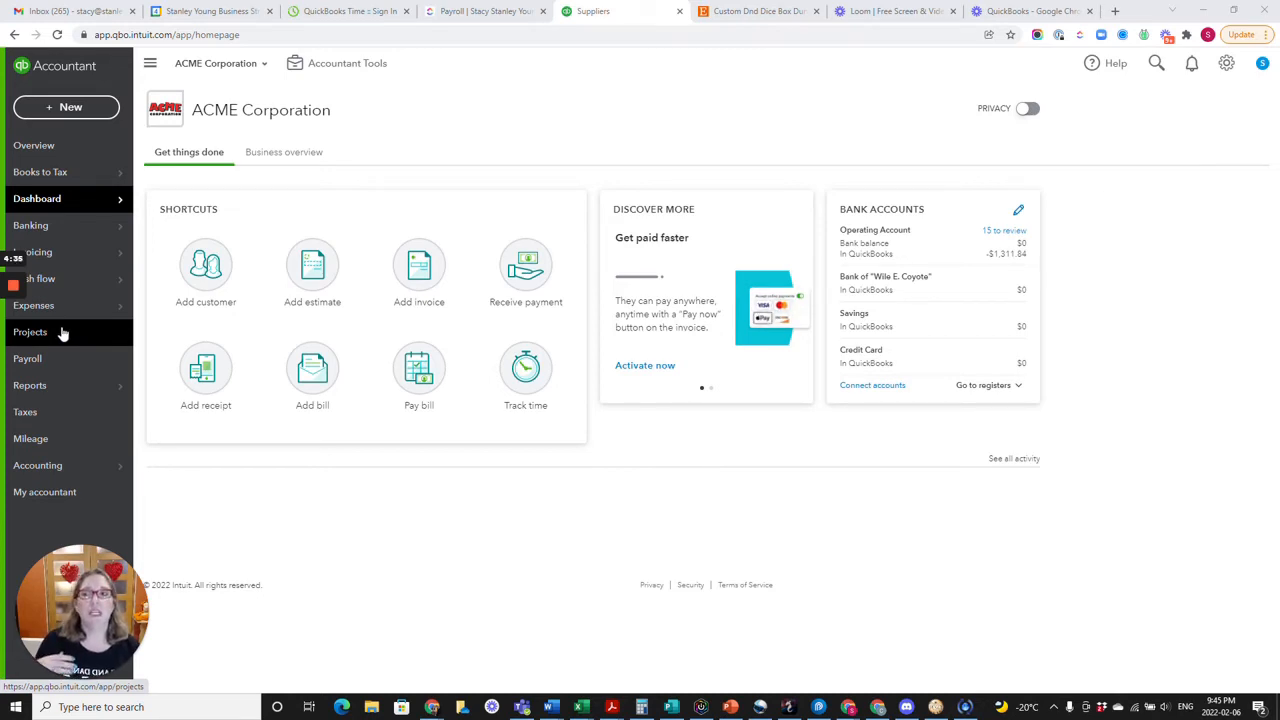
{"action": "mouse_move", "coordinate": [56, 323]}
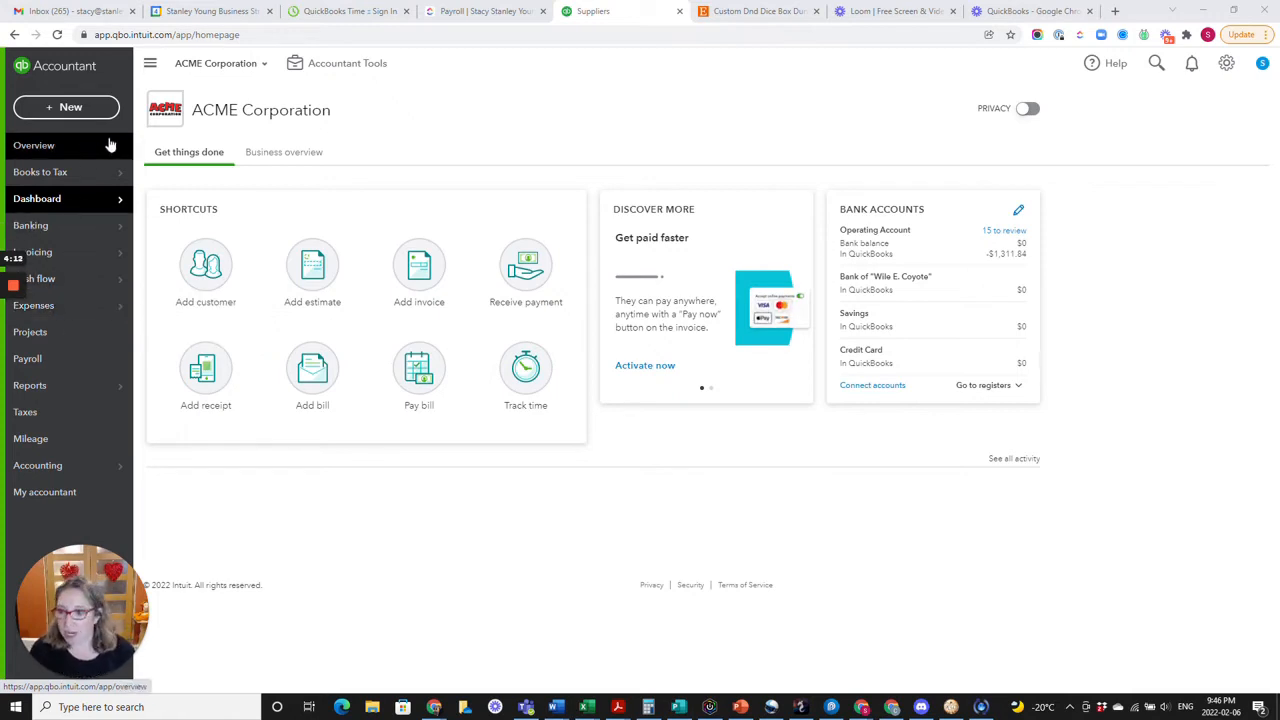
{"action": "left_click", "coordinate": [70, 107]}
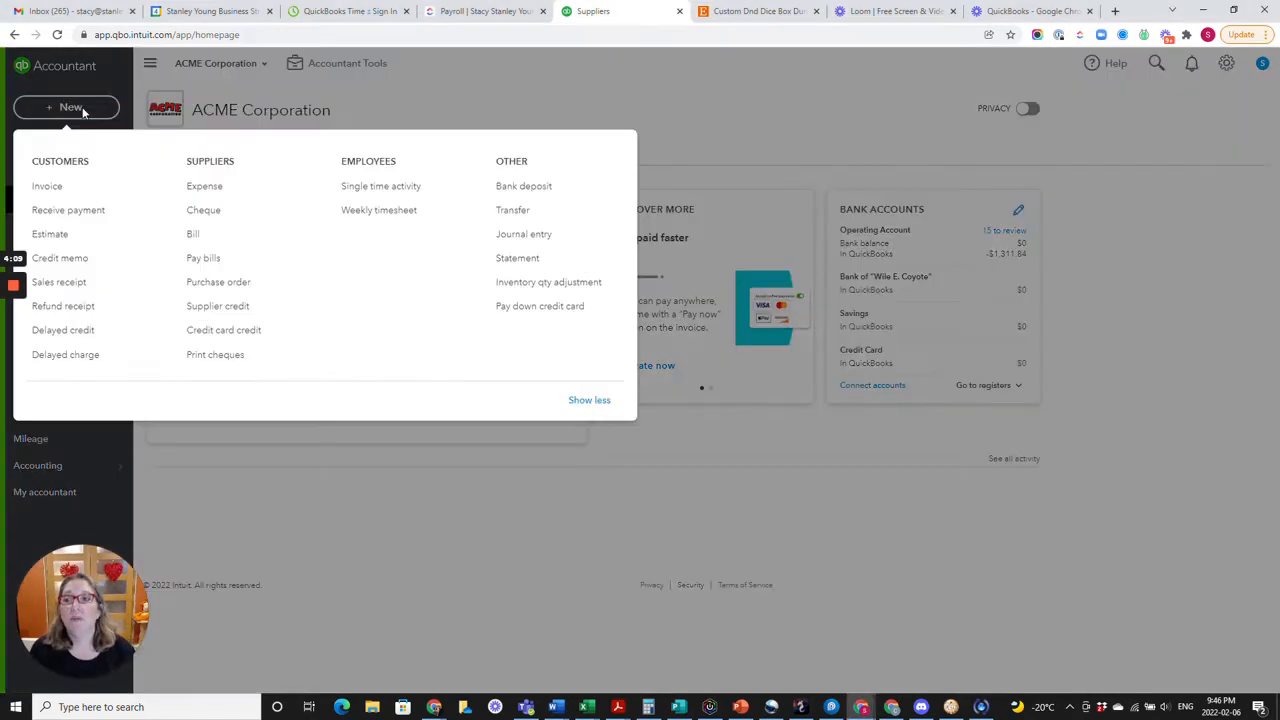
{"action": "left_click", "coordinate": [192, 238]}
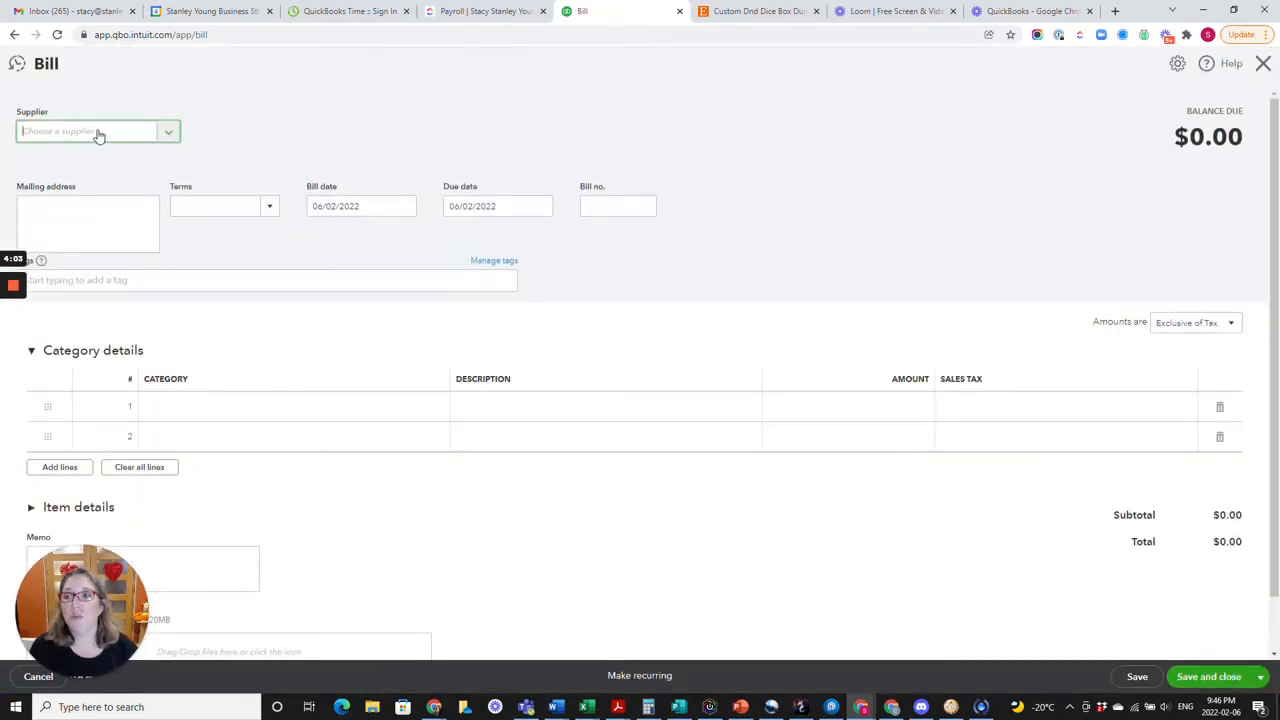
{"action": "type", "text": "Bug"}
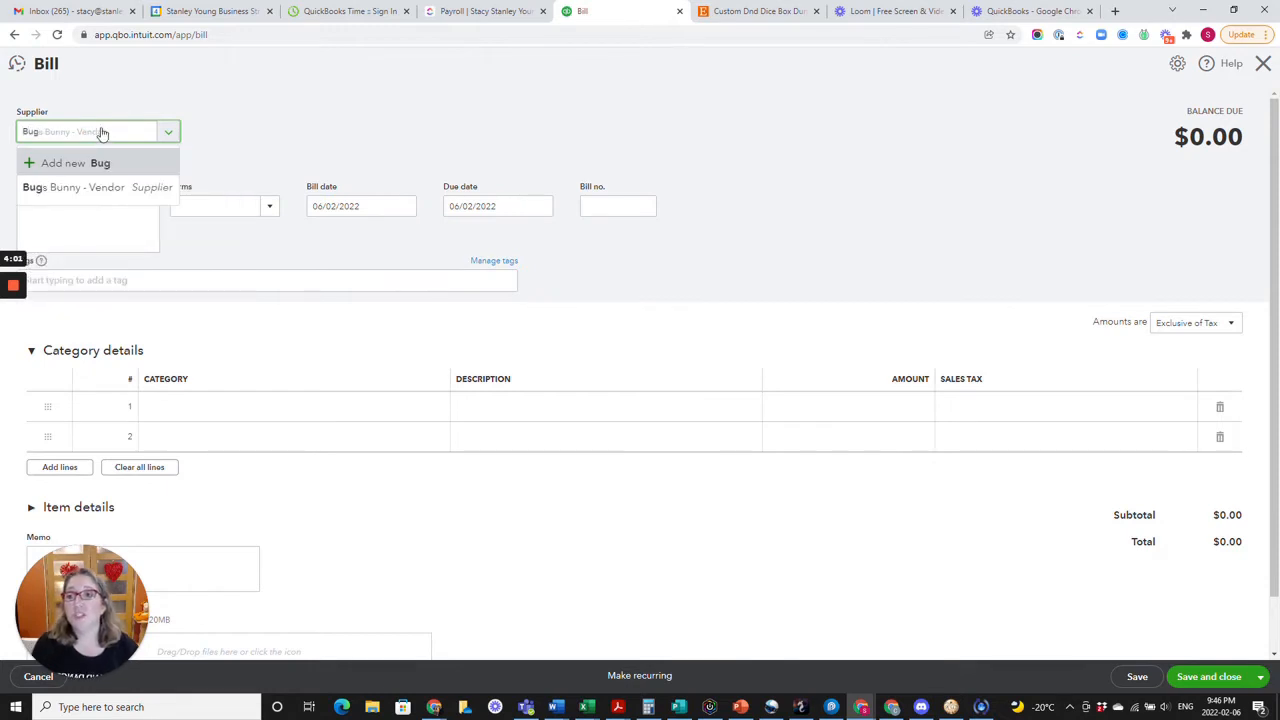
{"action": "left_click", "coordinate": [96, 197]}
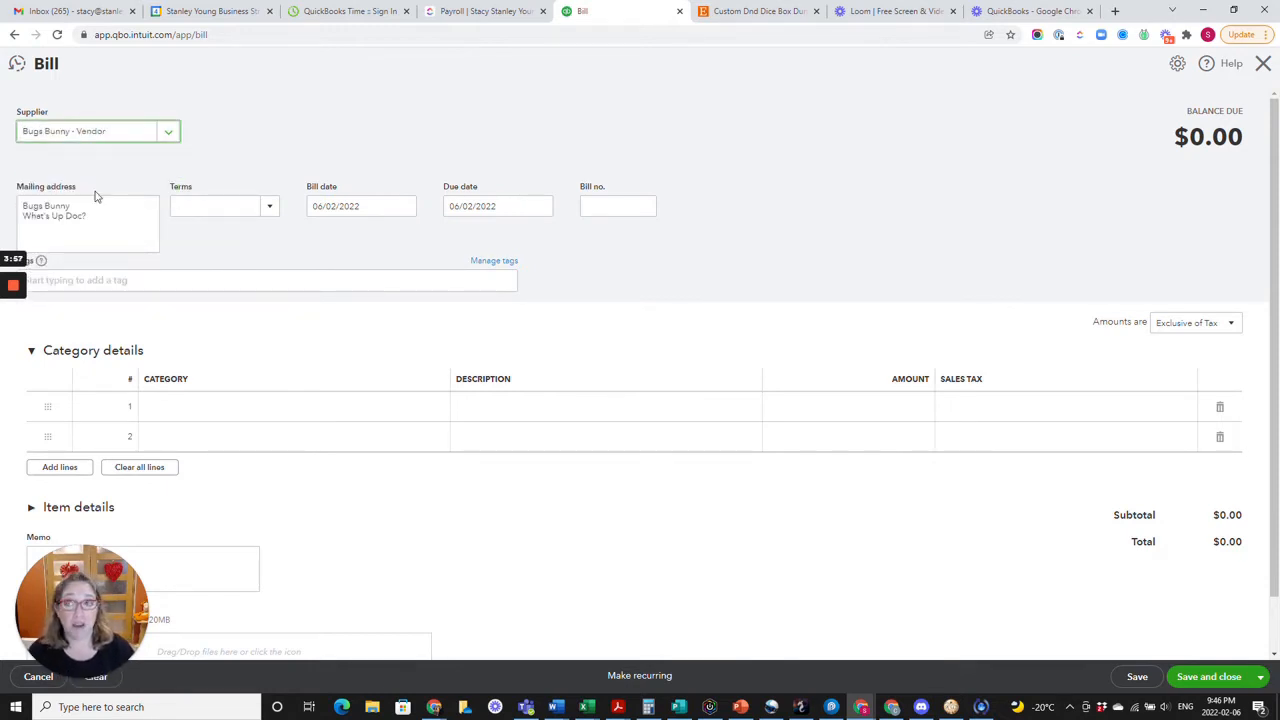
Set the bill date to 11/02/2022 and enter 4567 as the bill number.
{"action": "left_click", "coordinate": [401, 207]}
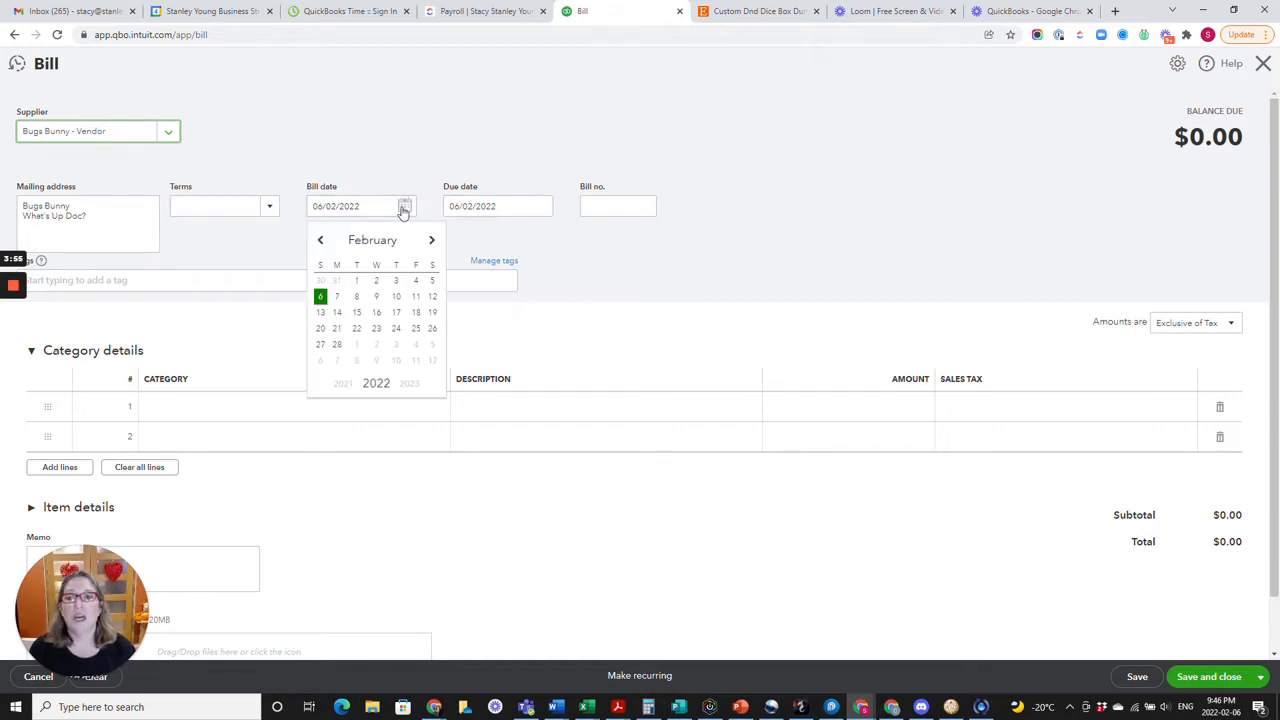
{"action": "left_click", "coordinate": [415, 298]}
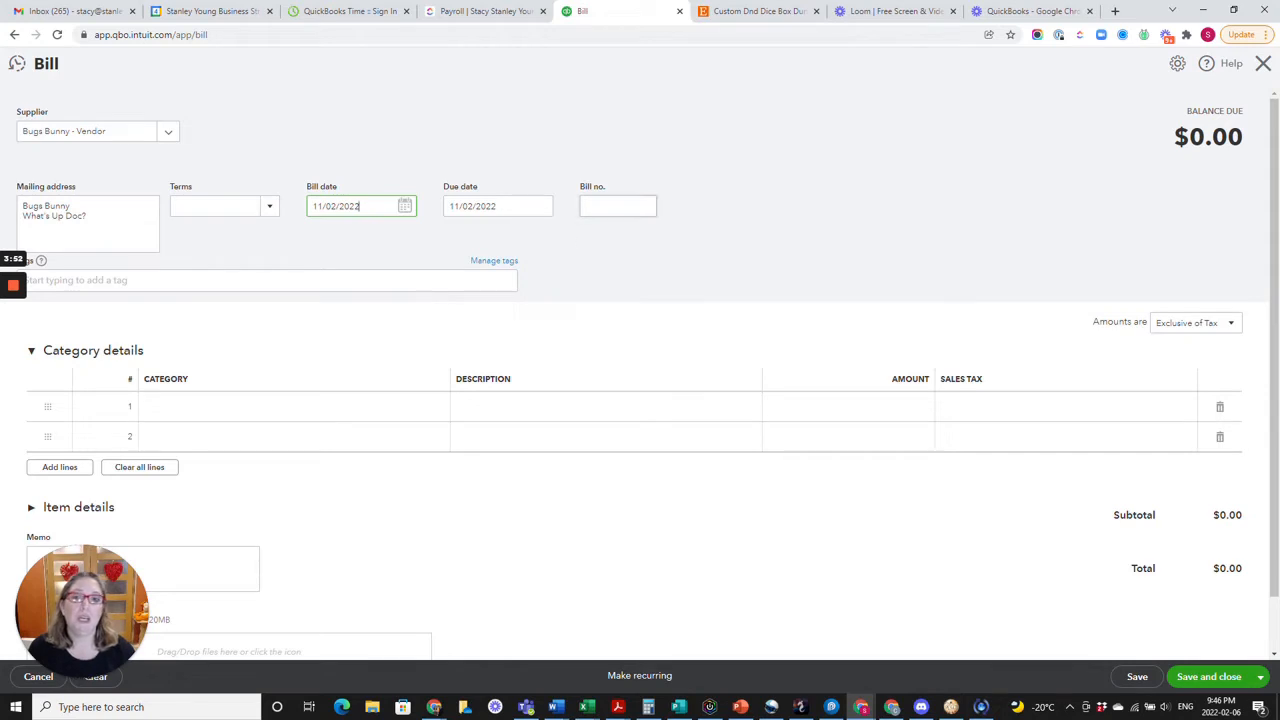
{"action": "left_click", "coordinate": [645, 210]}
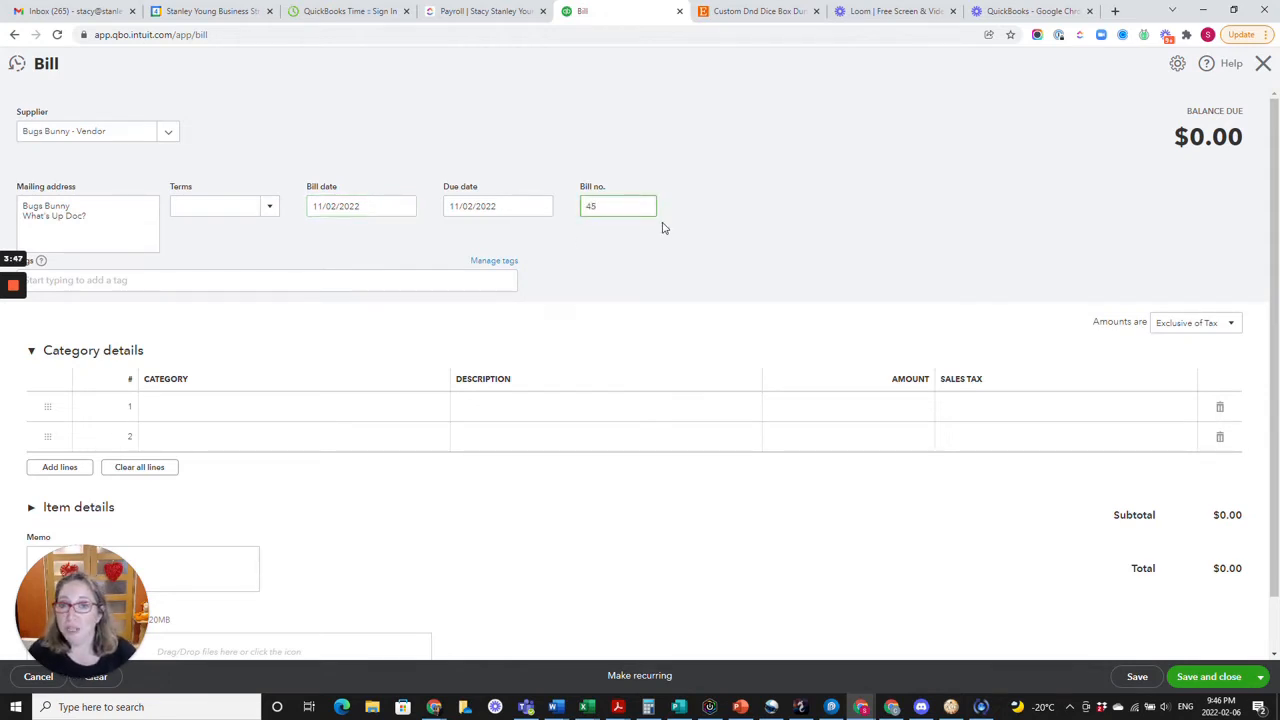
{"action": "type", "text": "4567"}
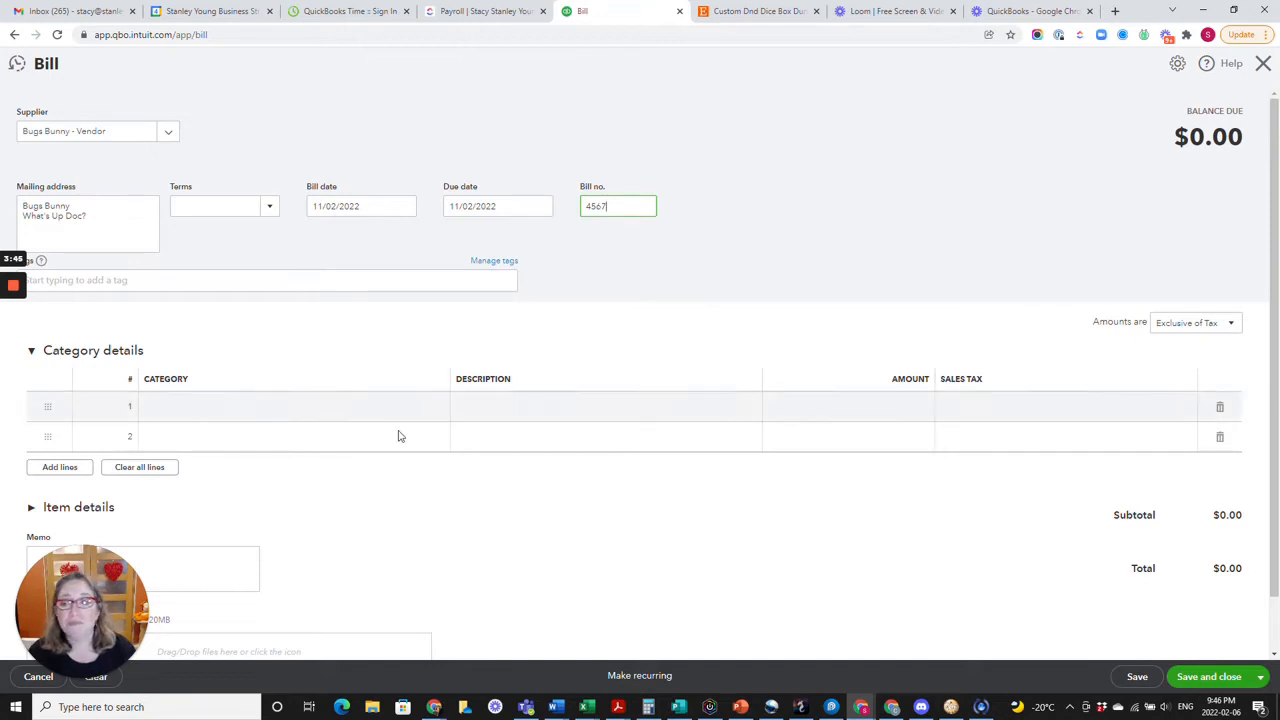
Assign the Profesional Fees expense category to the first line of the bill.
{"action": "left_click", "coordinate": [272, 408]}
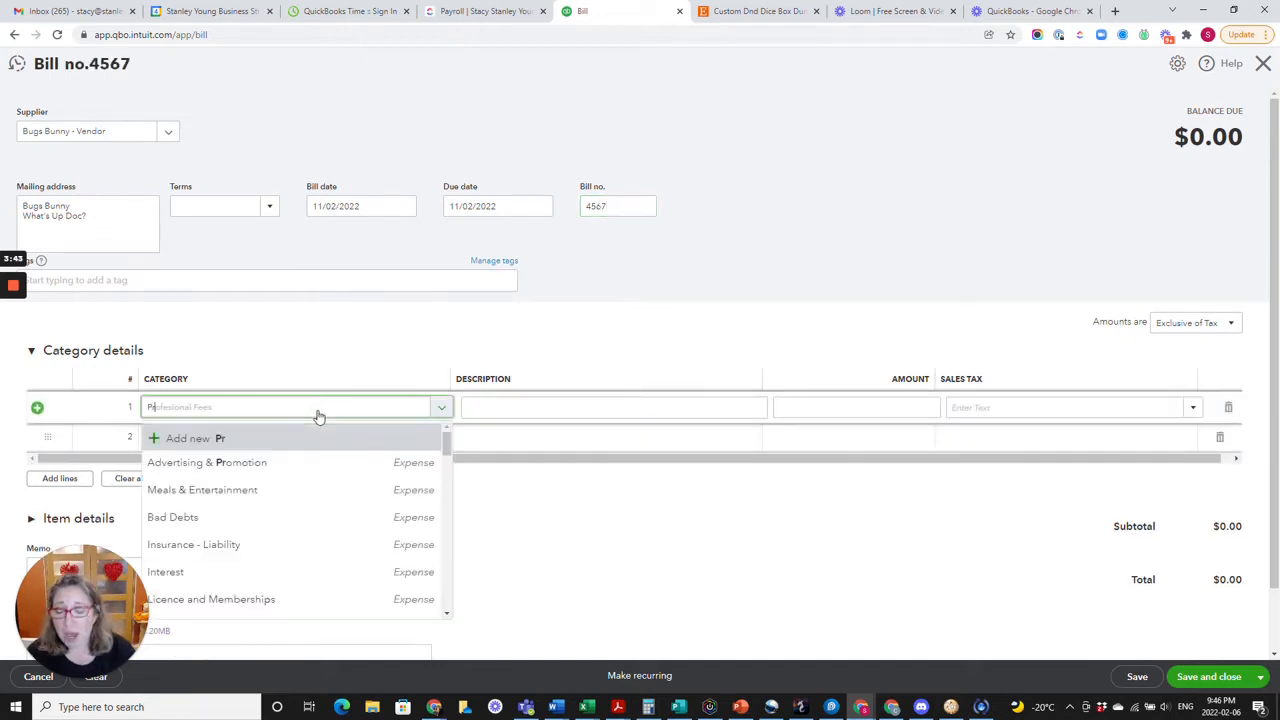
{"action": "type", "text": "Pre"}
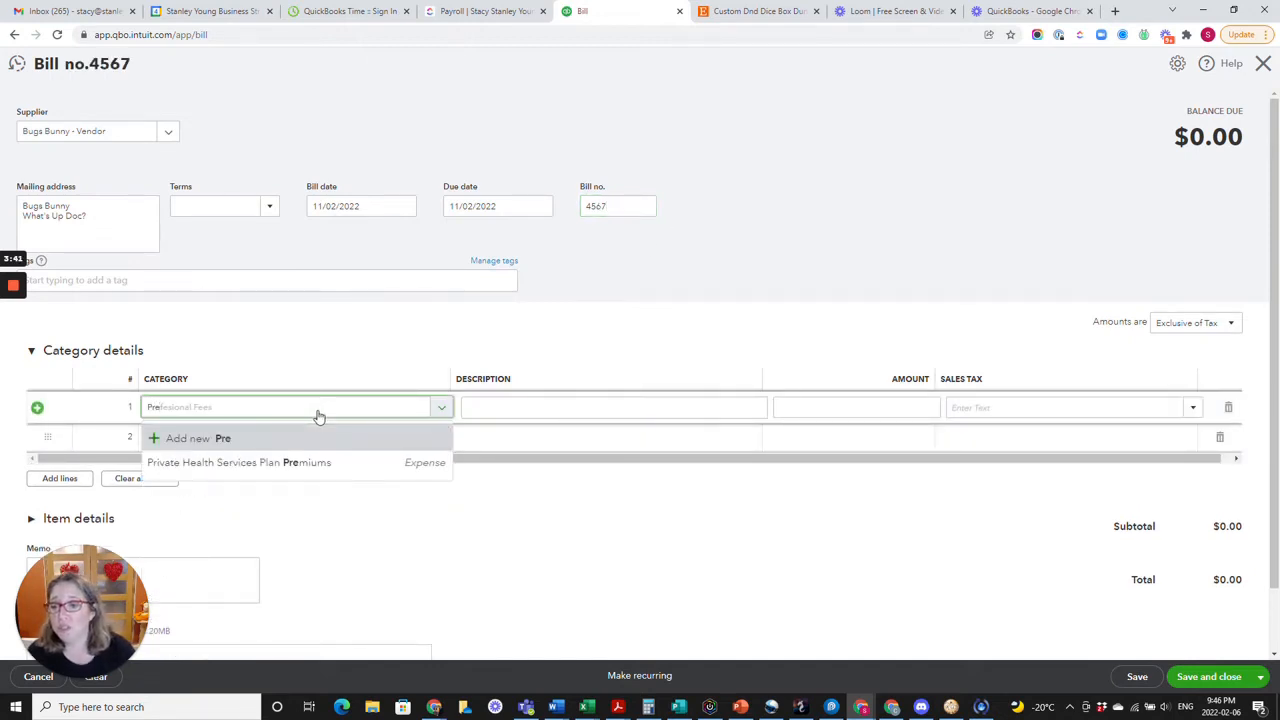
{"action": "key", "text": "BackSpace"}
{"action": "type", "text": "o"}
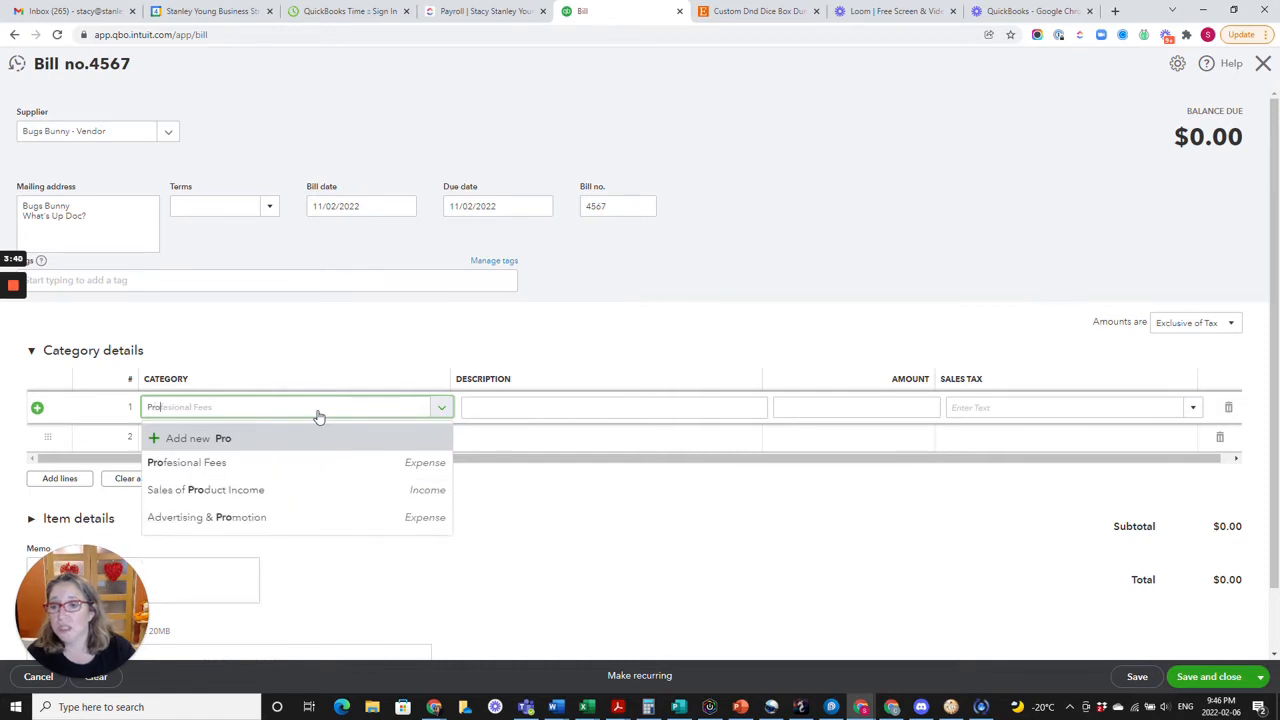
{"action": "left_click", "coordinate": [277, 473]}
{"action": "key", "text": "Tab"}
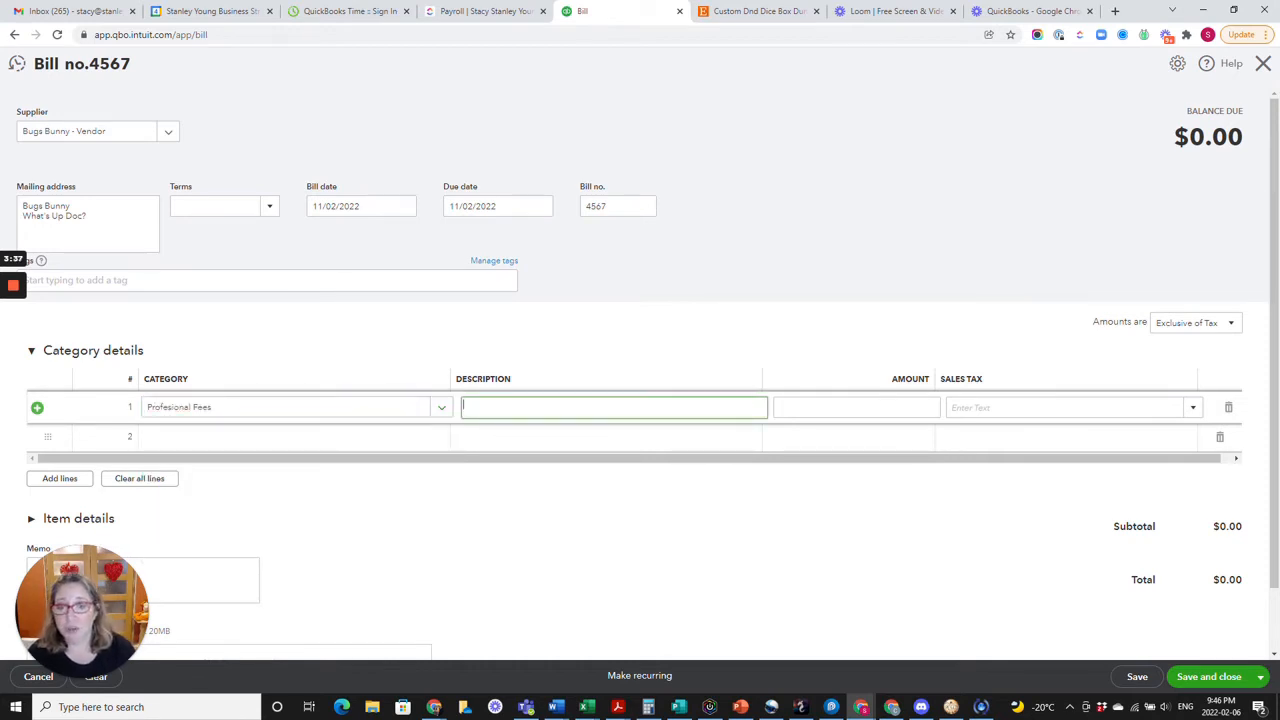
Enter "Professional services offered" as the description of the first bill line.
{"action": "type", "text": "M"}
{"action": "key", "text": "BackSpace"}
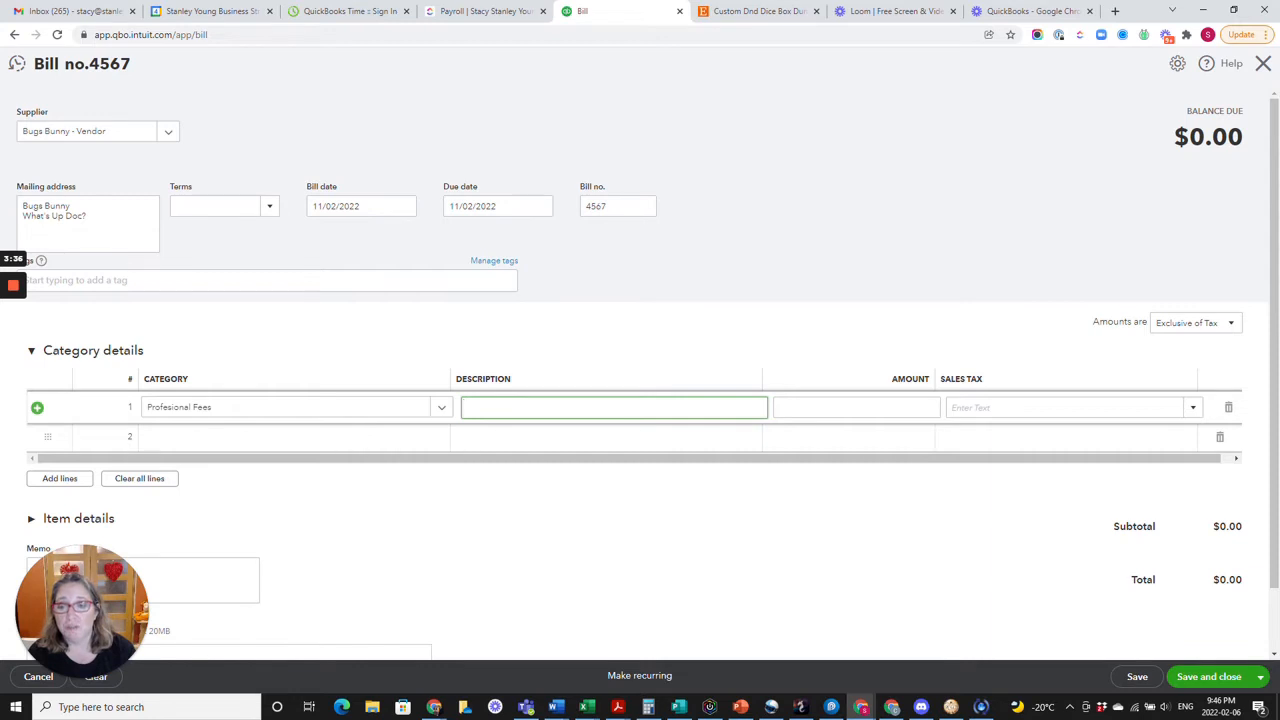
{"action": "type", "text": "Service "}
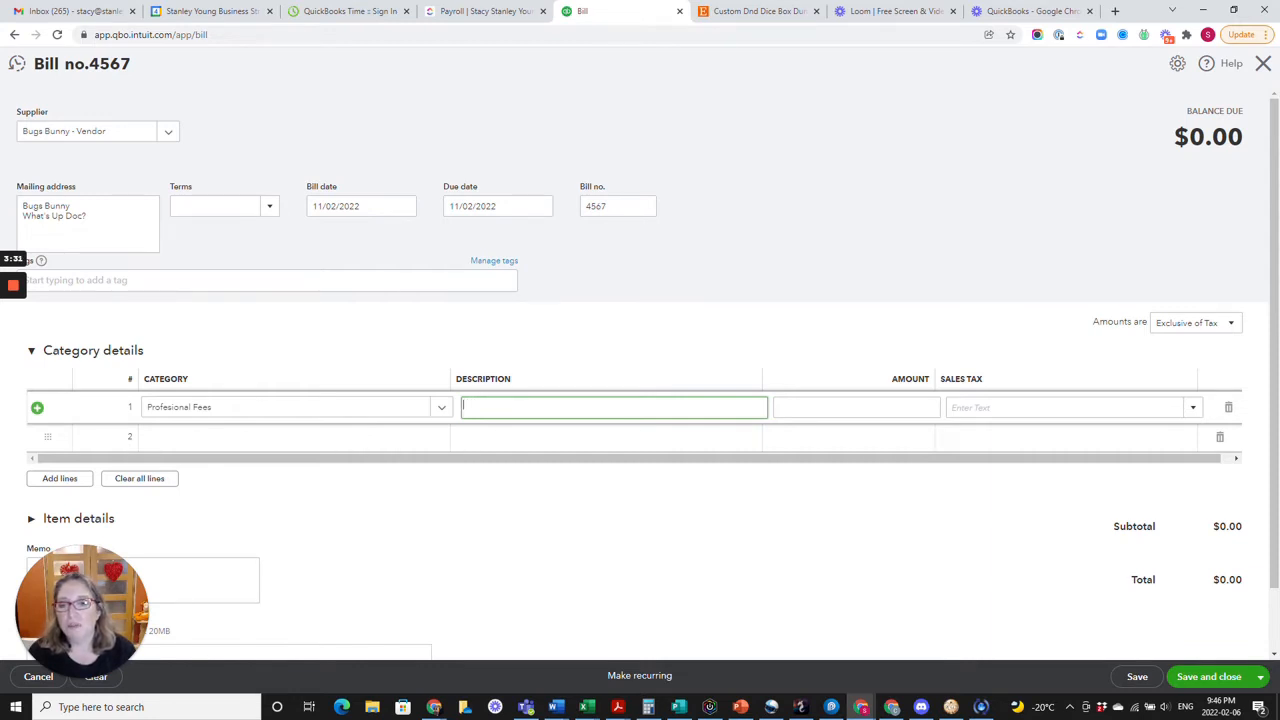
{"action": "type", "text": "Professions"}
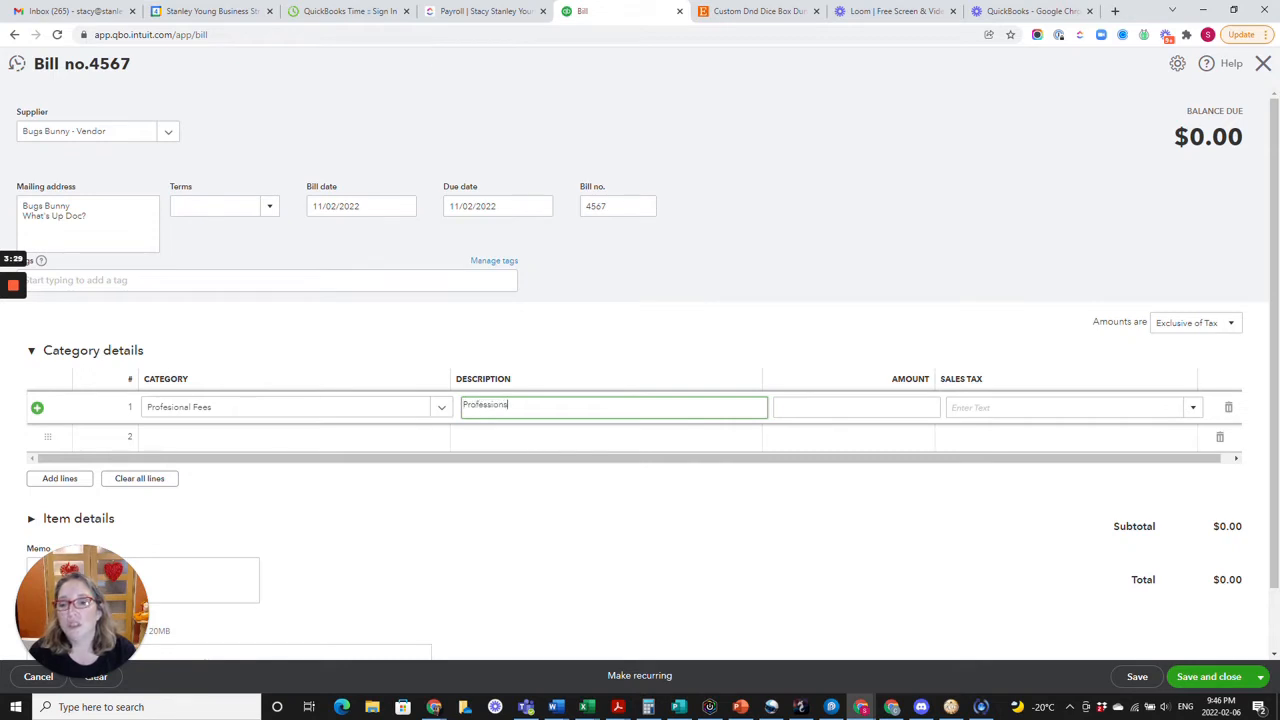
{"action": "type", "text": " ser"}
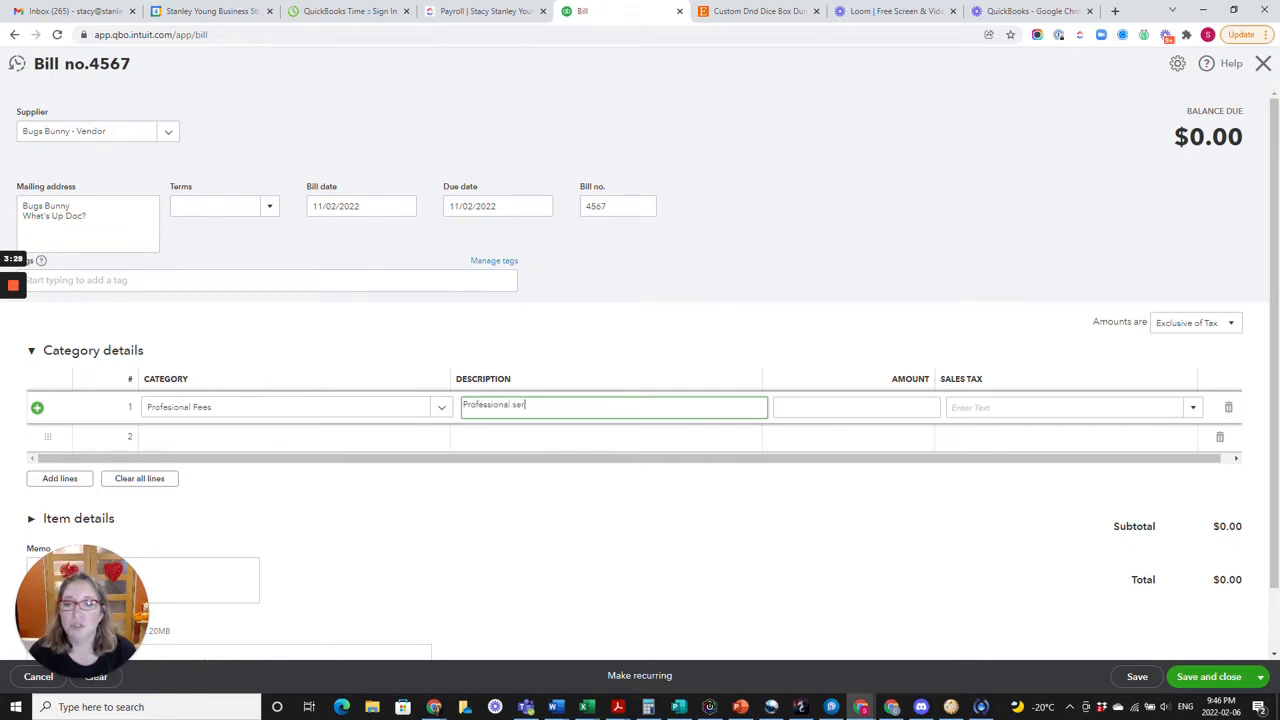
{"action": "type", "text": "vices offered"}
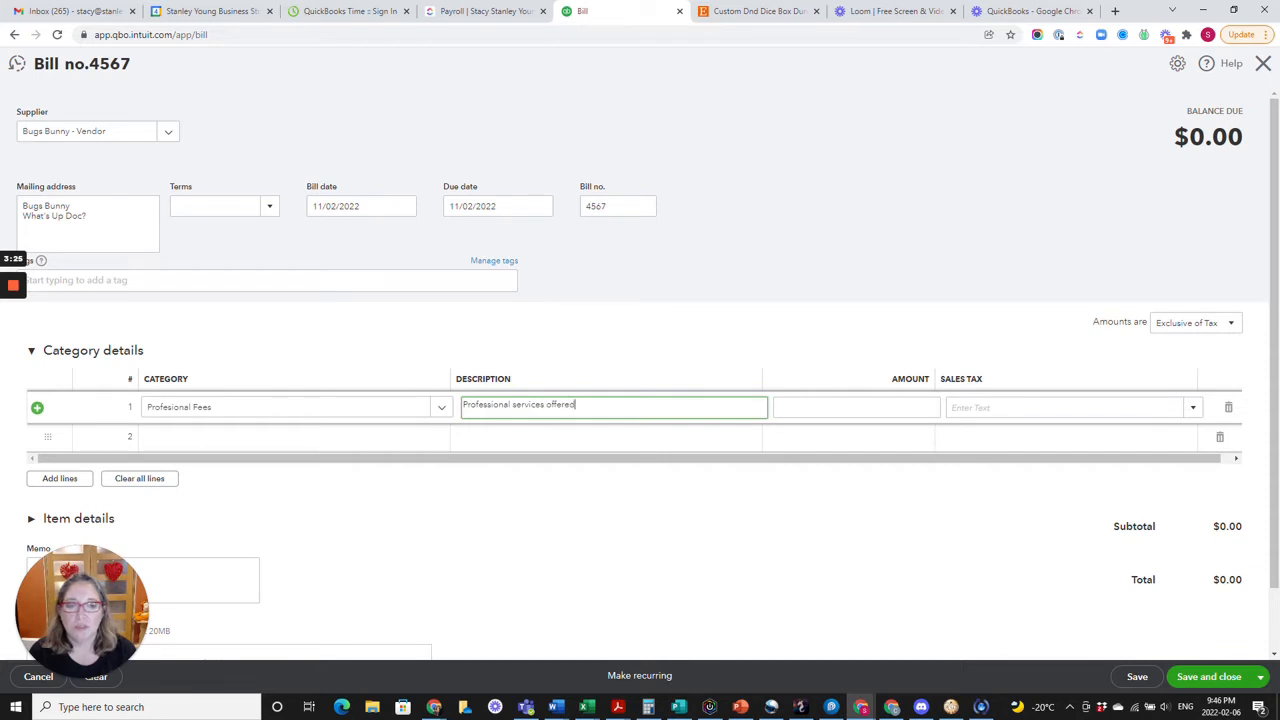
{"action": "key", "text": "Tab"}
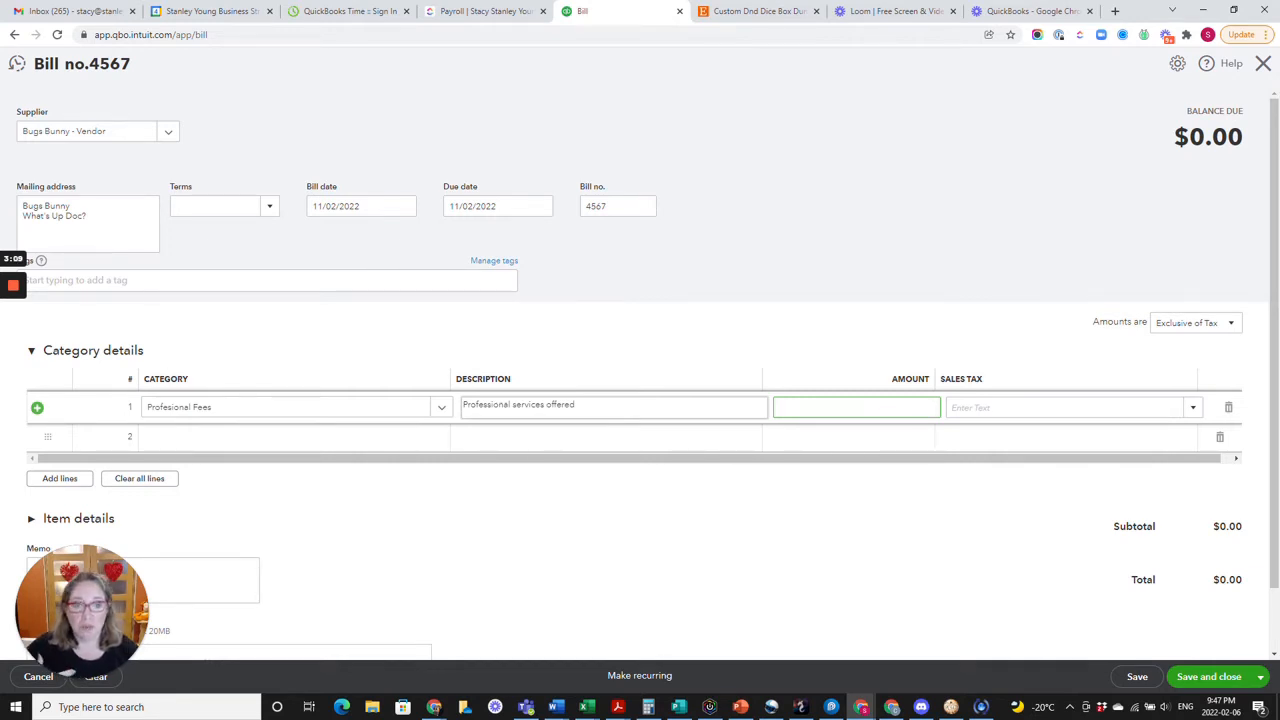
Set the first bill line's amount to 475 and apply GST (5%) sales tax to it.
{"action": "left_click", "coordinate": [648, 707]}
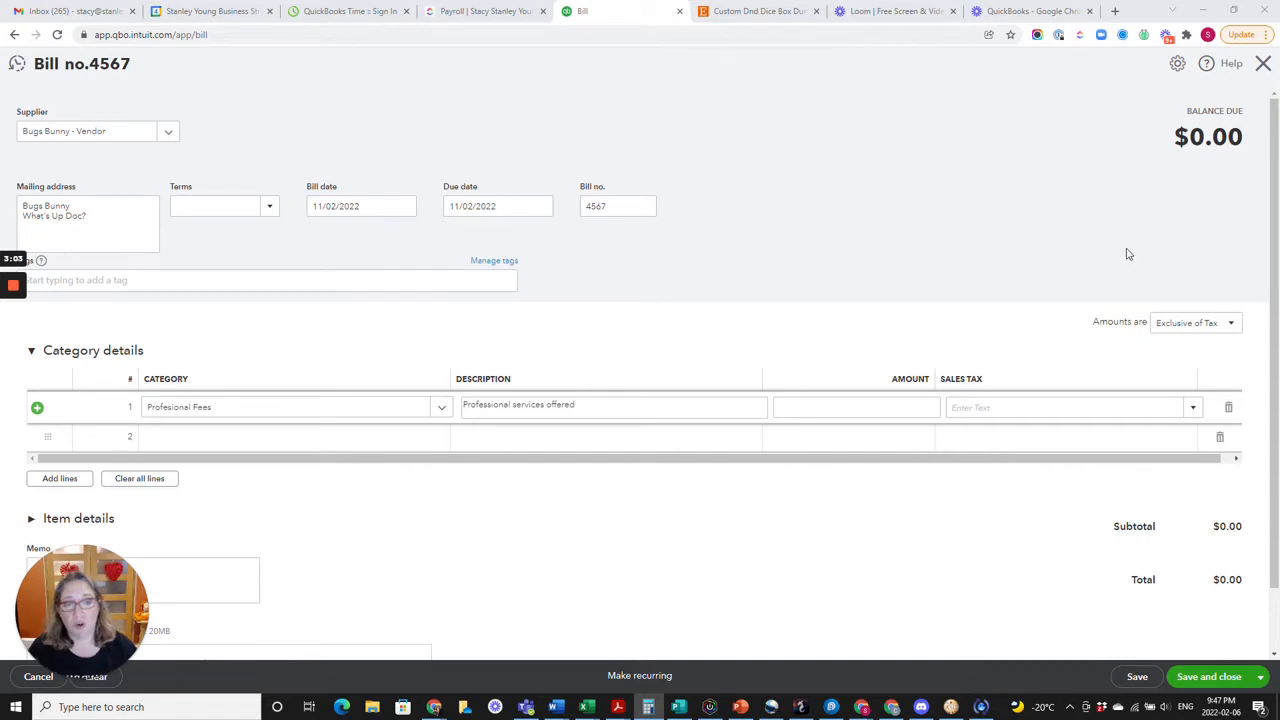
{"action": "left_click", "coordinate": [918, 405]}
{"action": "type", "text": "475"}
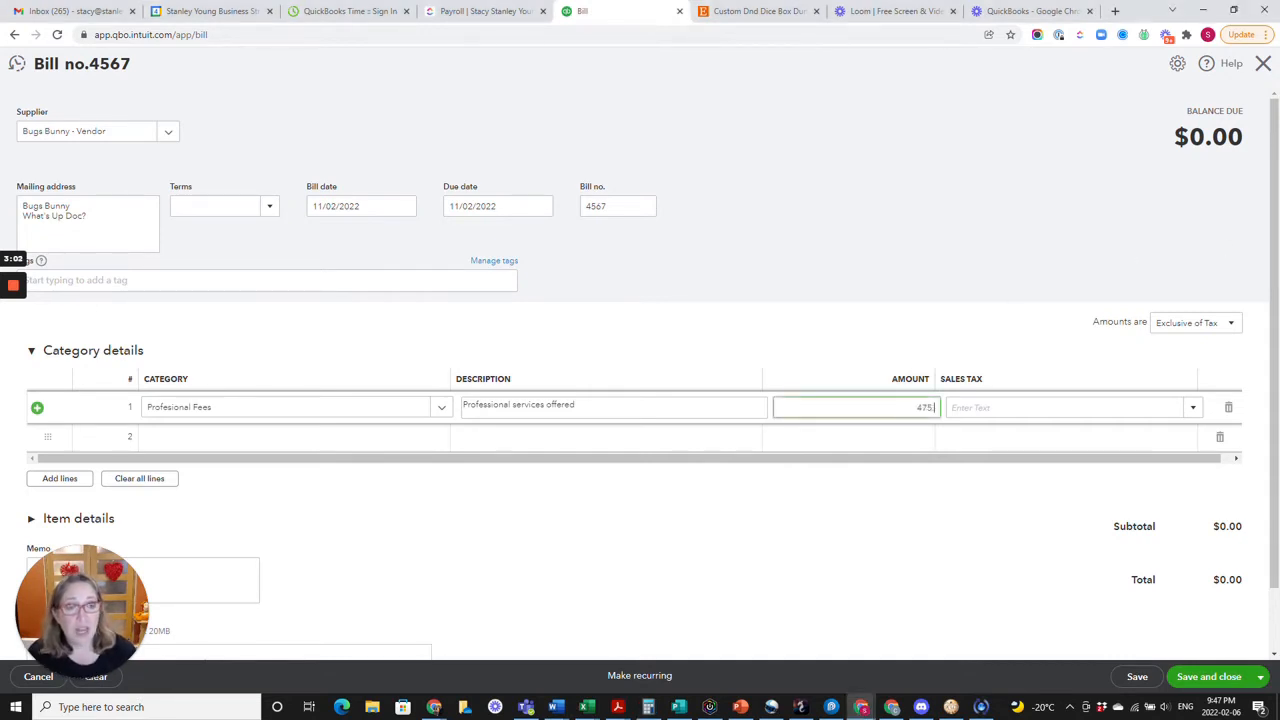
{"action": "key", "text": "Tab"}
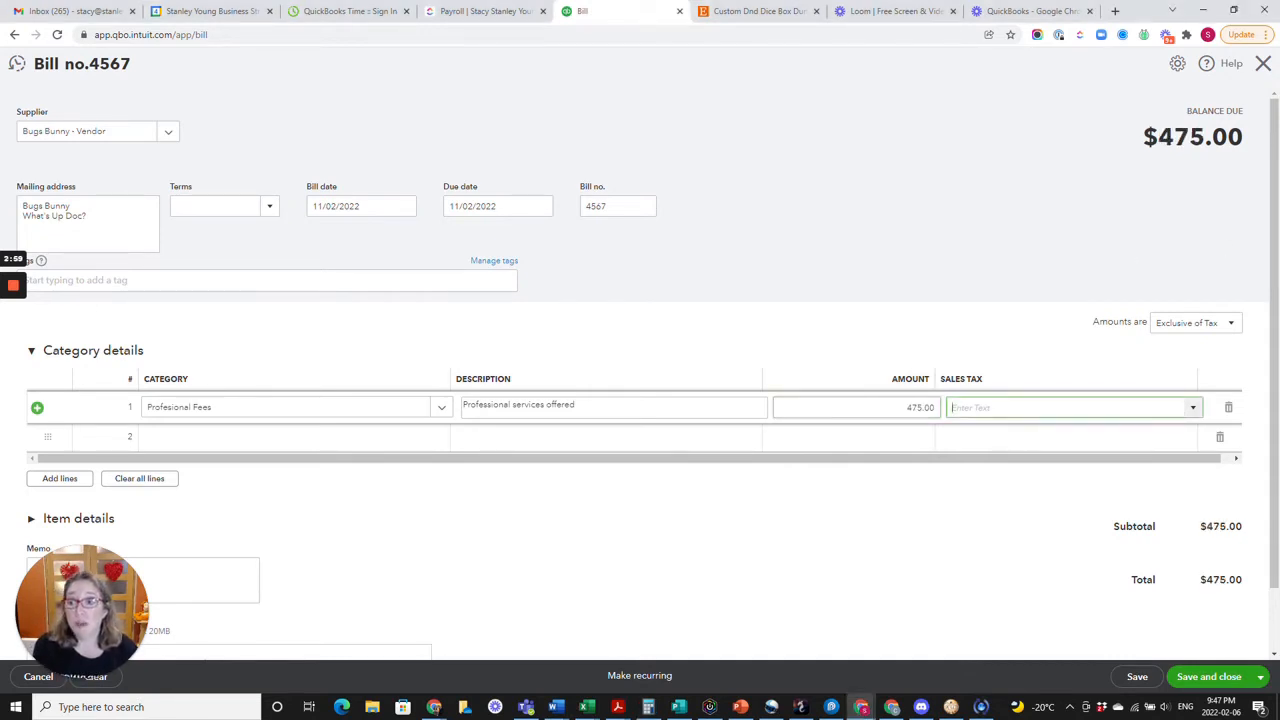
{"action": "left_click", "coordinate": [1192, 408]}
{"action": "left_click", "coordinate": [996, 484]}
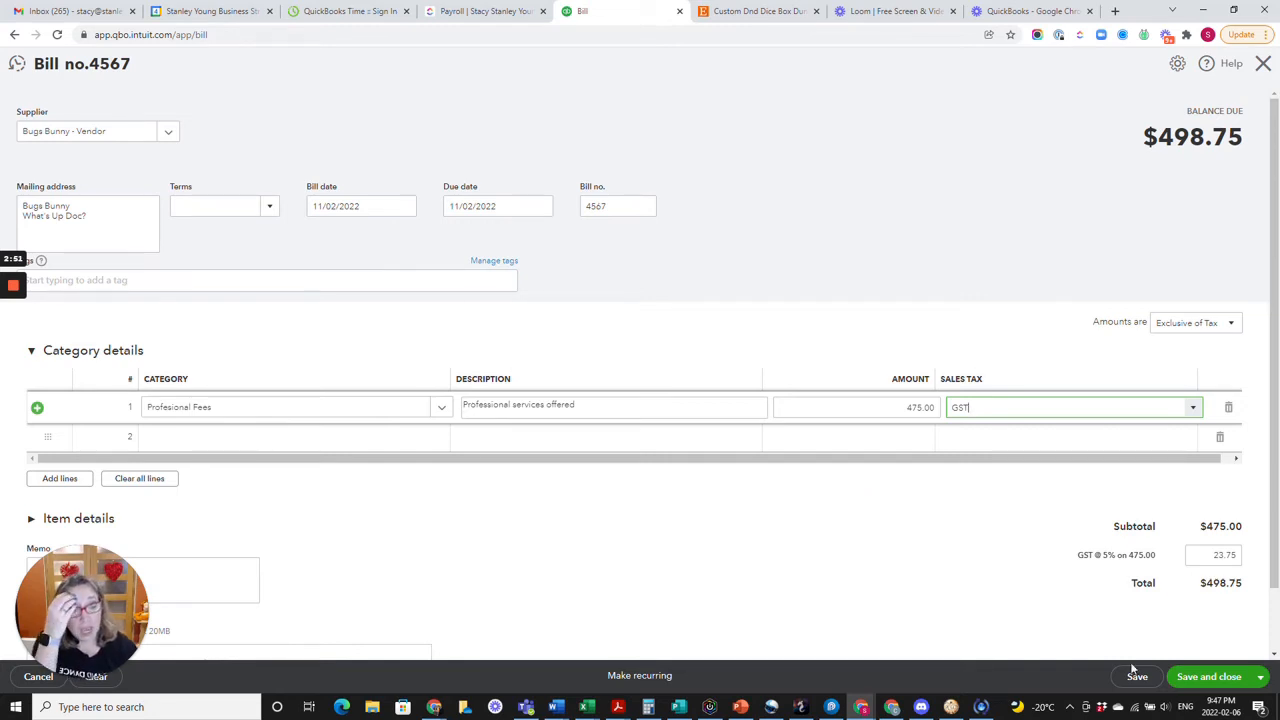
Save and close bill 4567 and open the Accounts receivable aging summary report.
{"action": "left_click", "coordinate": [1226, 680]}
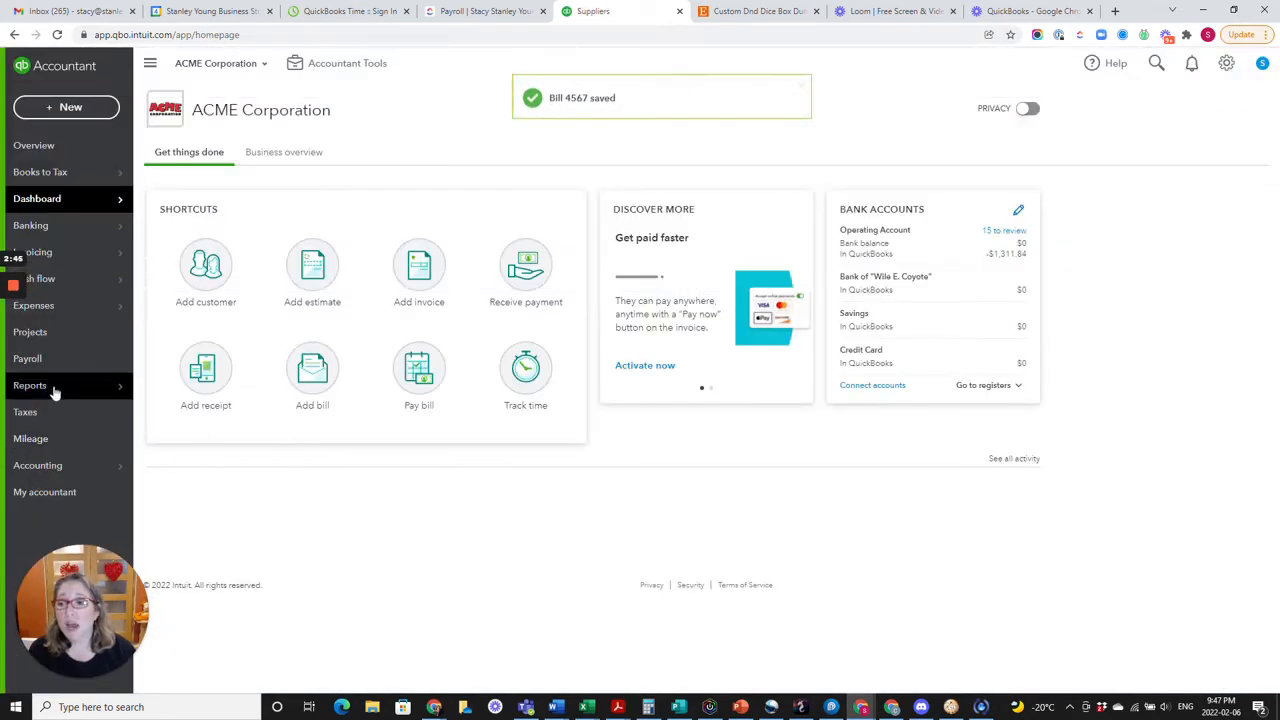
{"action": "mouse_move", "coordinate": [51, 391]}
{"action": "left_click", "coordinate": [146, 390]}
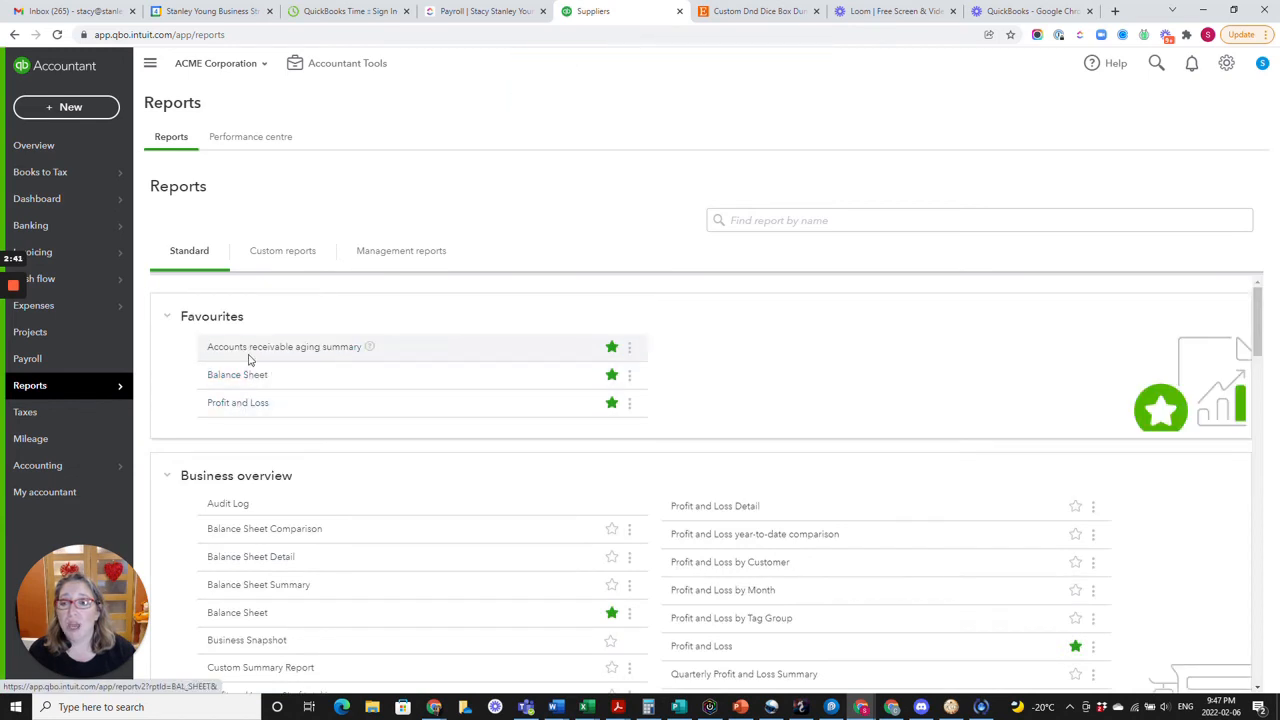
{"action": "left_click", "coordinate": [250, 357]}
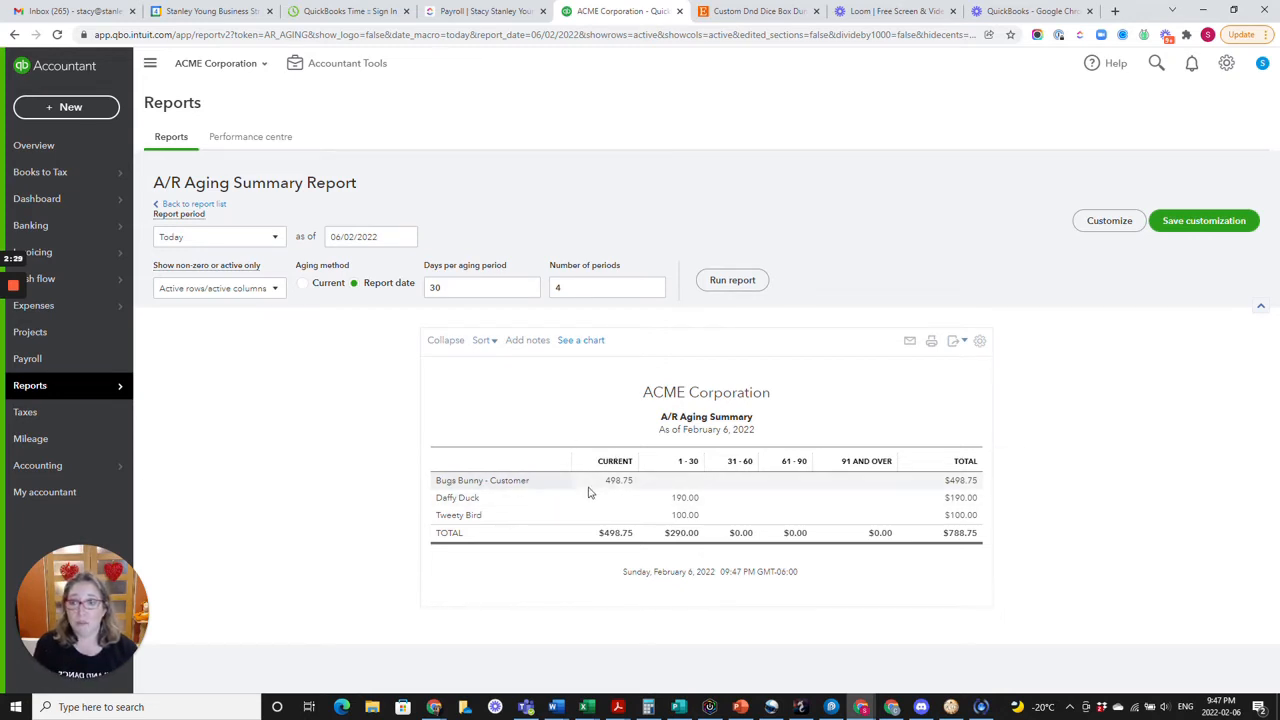
Return to the report list and find and open the Accounts payable aging summary report.
{"action": "left_click", "coordinate": [192, 204]}
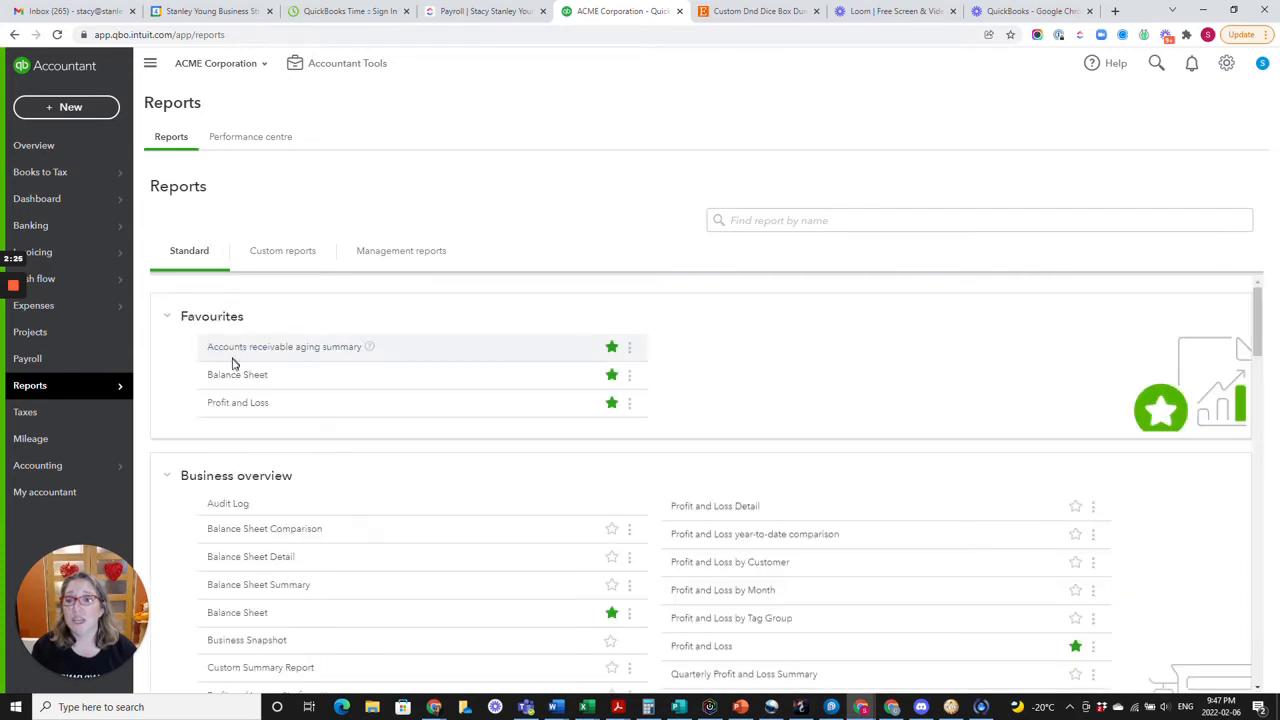
{"action": "left_click", "coordinate": [745, 220]}
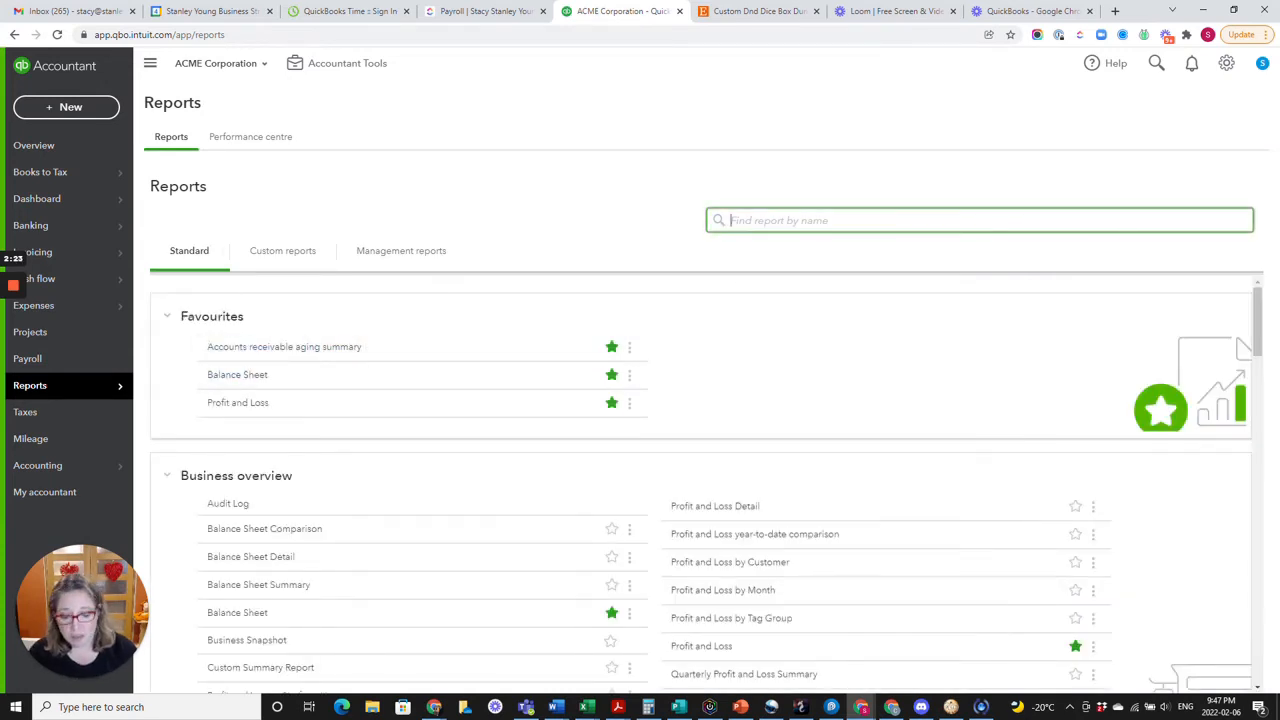
{"action": "type", "text": "accoun"}
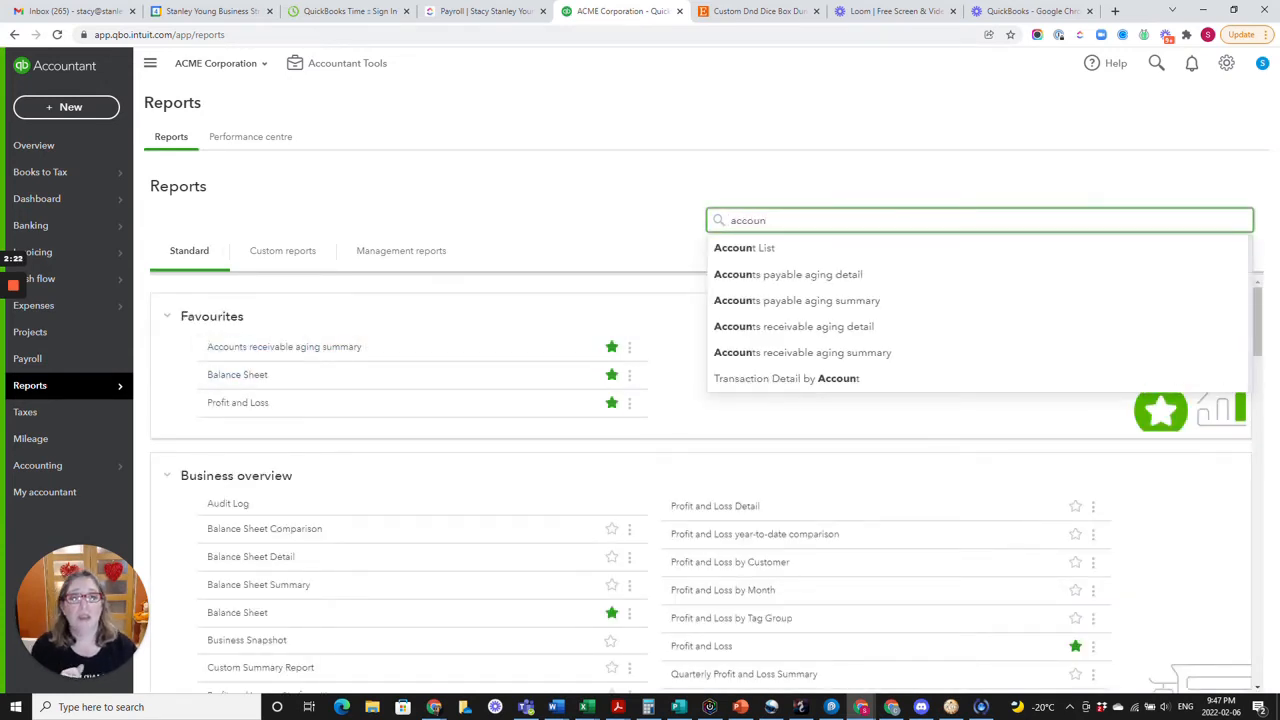
{"action": "left_click", "coordinate": [789, 301]}
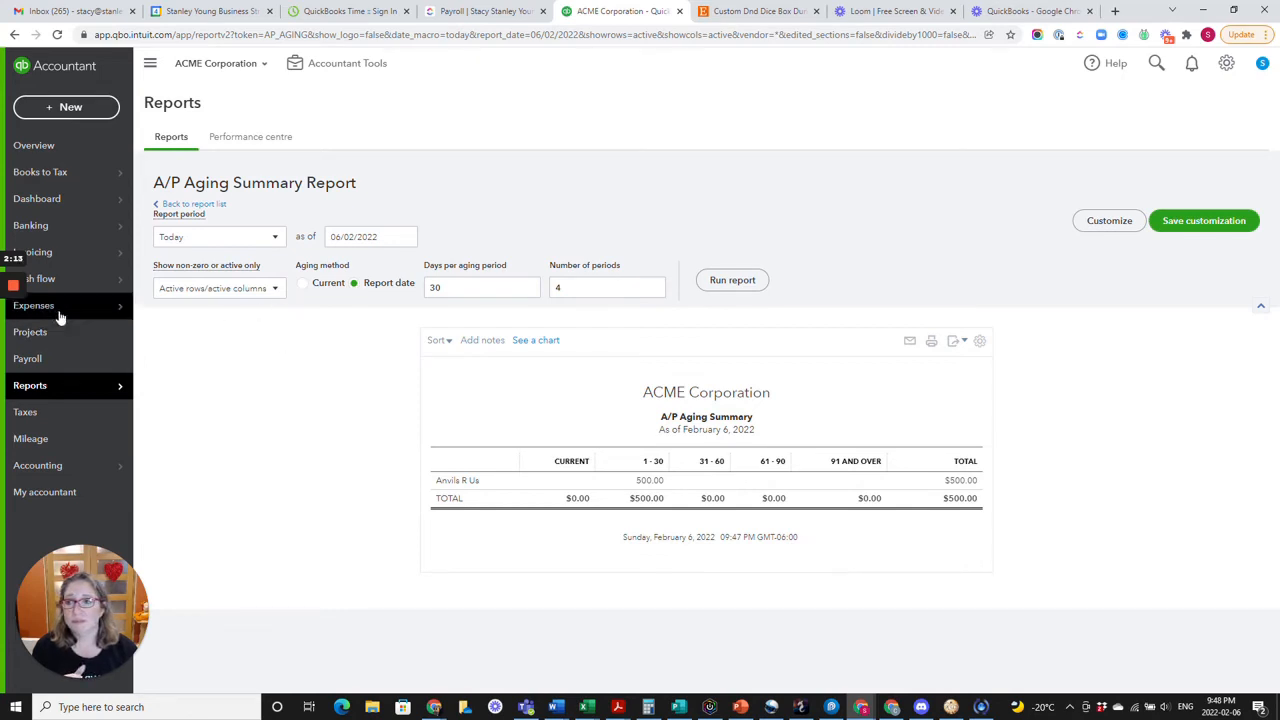
Open the dual-role contact's vendor record from the suppliers list.
{"action": "mouse_move", "coordinate": [60, 308]}
{"action": "left_click", "coordinate": [178, 334]}
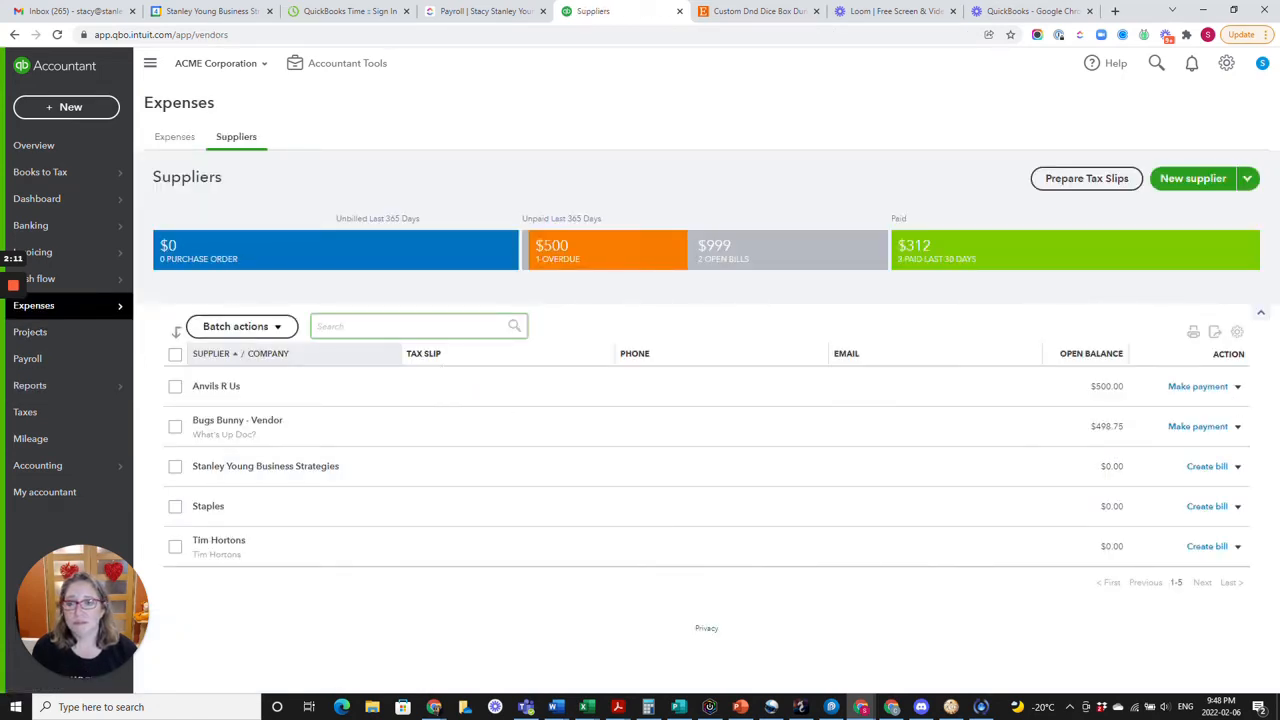
{"action": "left_click", "coordinate": [246, 421]}
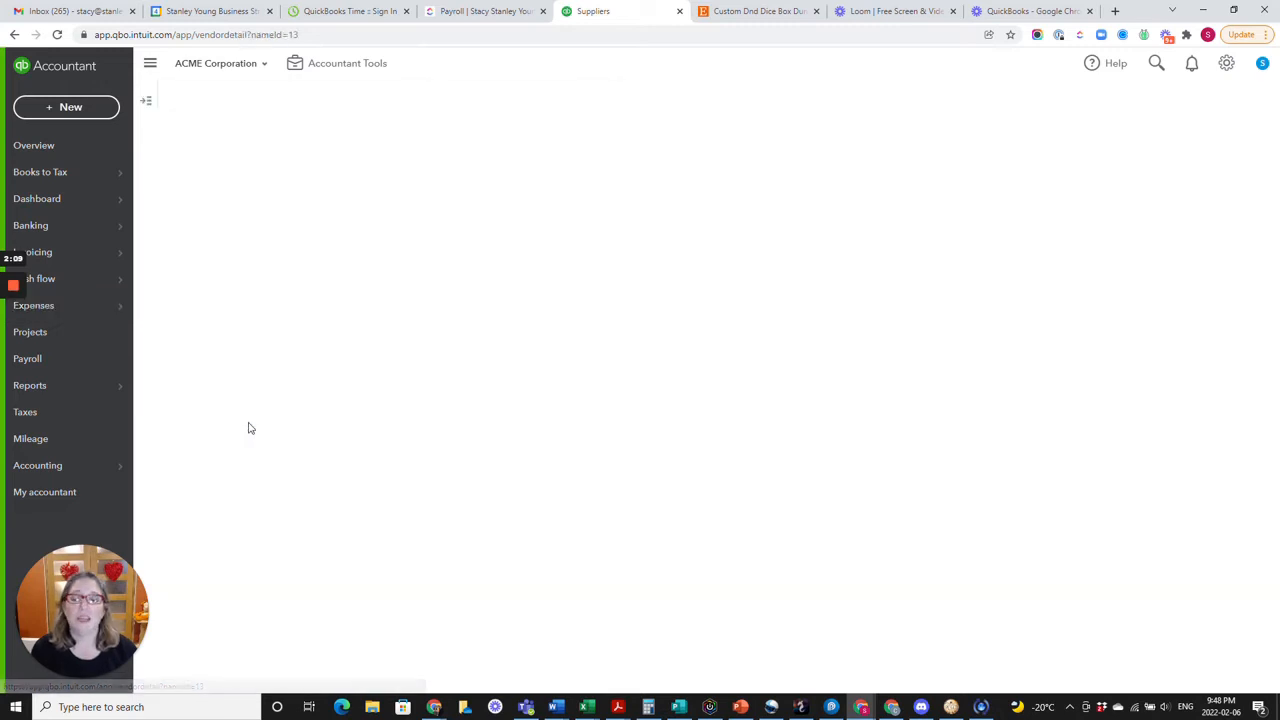
Run the Accounts payable aging summary report as of 12/02/2022.
{"action": "mouse_move", "coordinate": [100, 388]}
{"action": "left_click", "coordinate": [160, 387]}
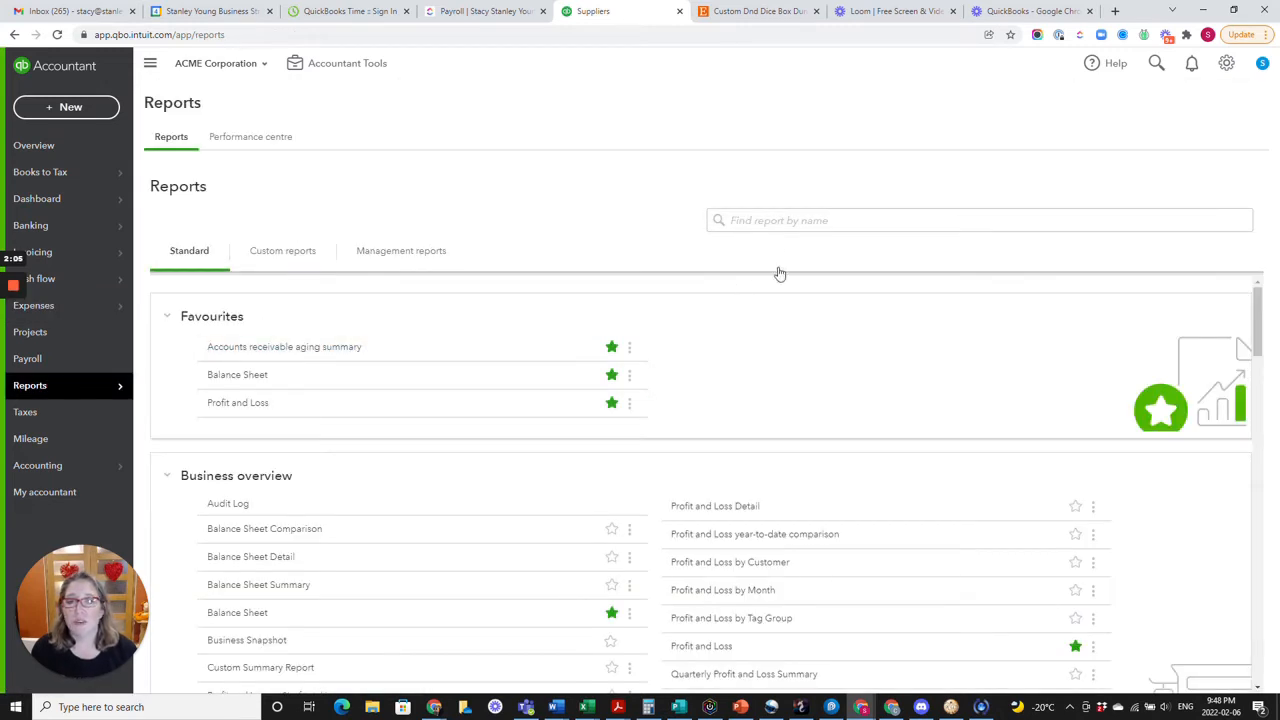
{"action": "left_click", "coordinate": [780, 220]}
{"action": "type", "text": "accou"}
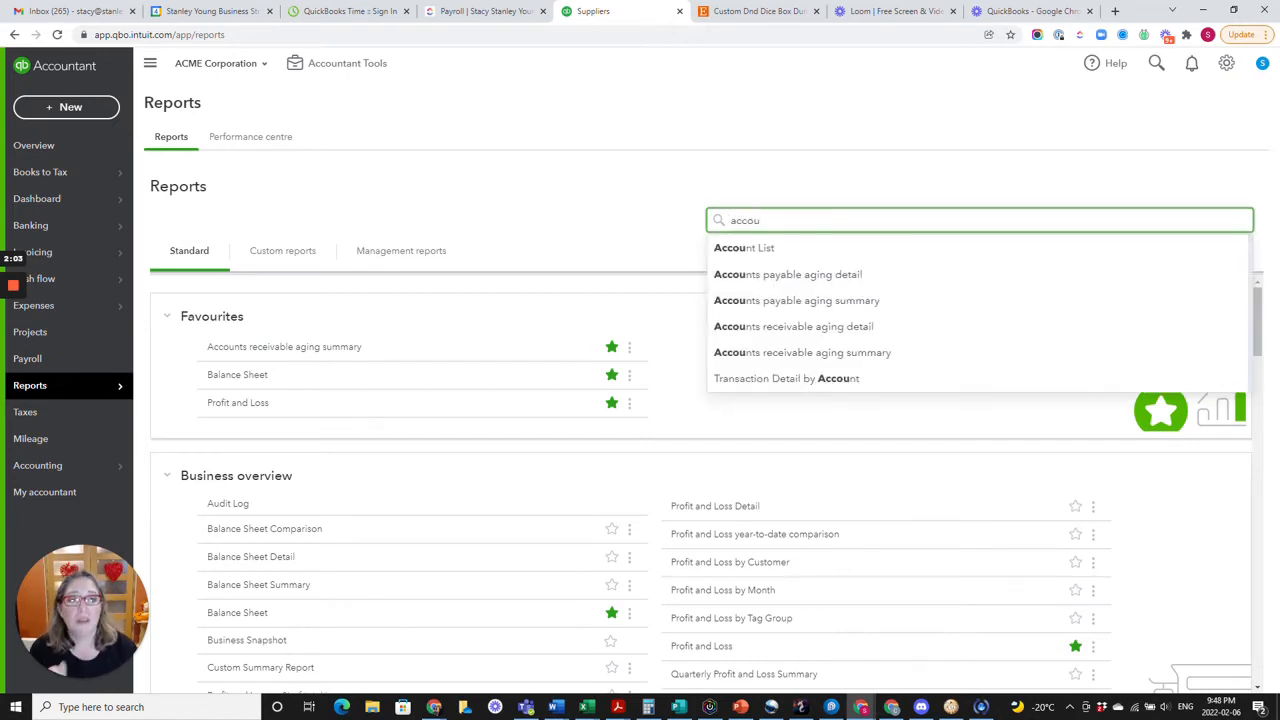
{"action": "left_click", "coordinate": [795, 302]}
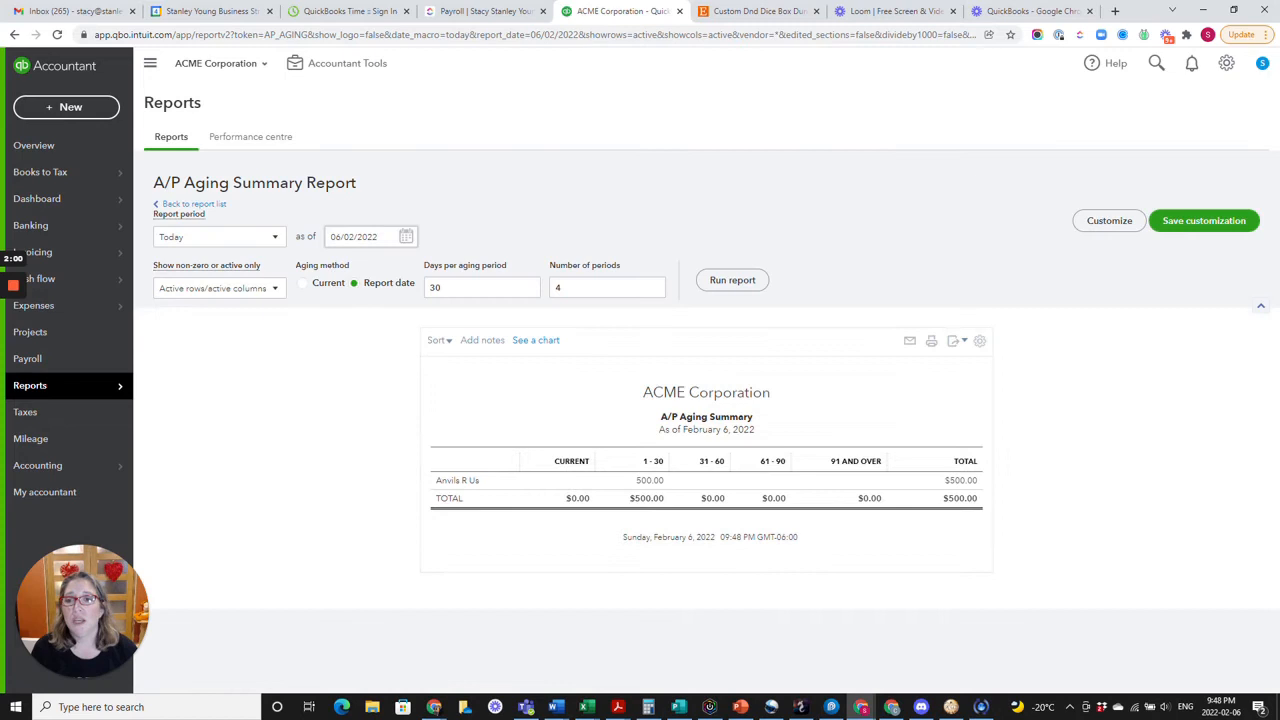
{"action": "left_click", "coordinate": [409, 238]}
{"action": "left_click", "coordinate": [451, 329]}
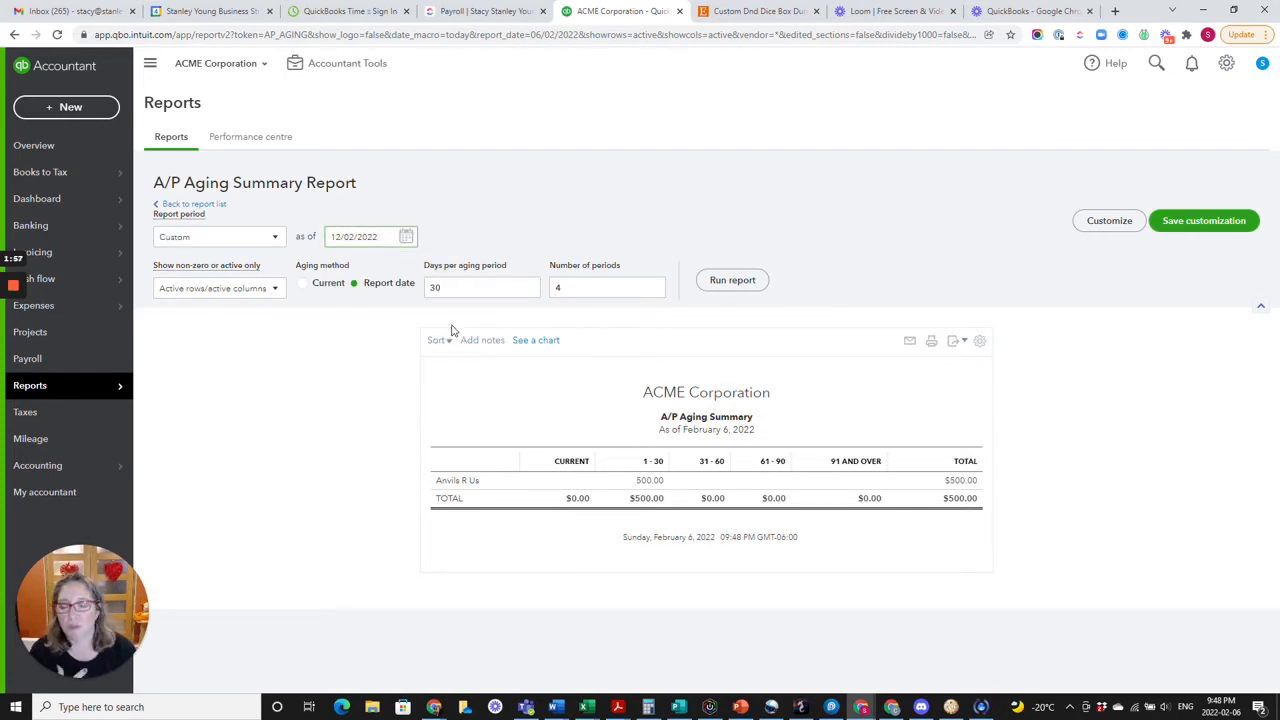
{"action": "left_click", "coordinate": [738, 281]}
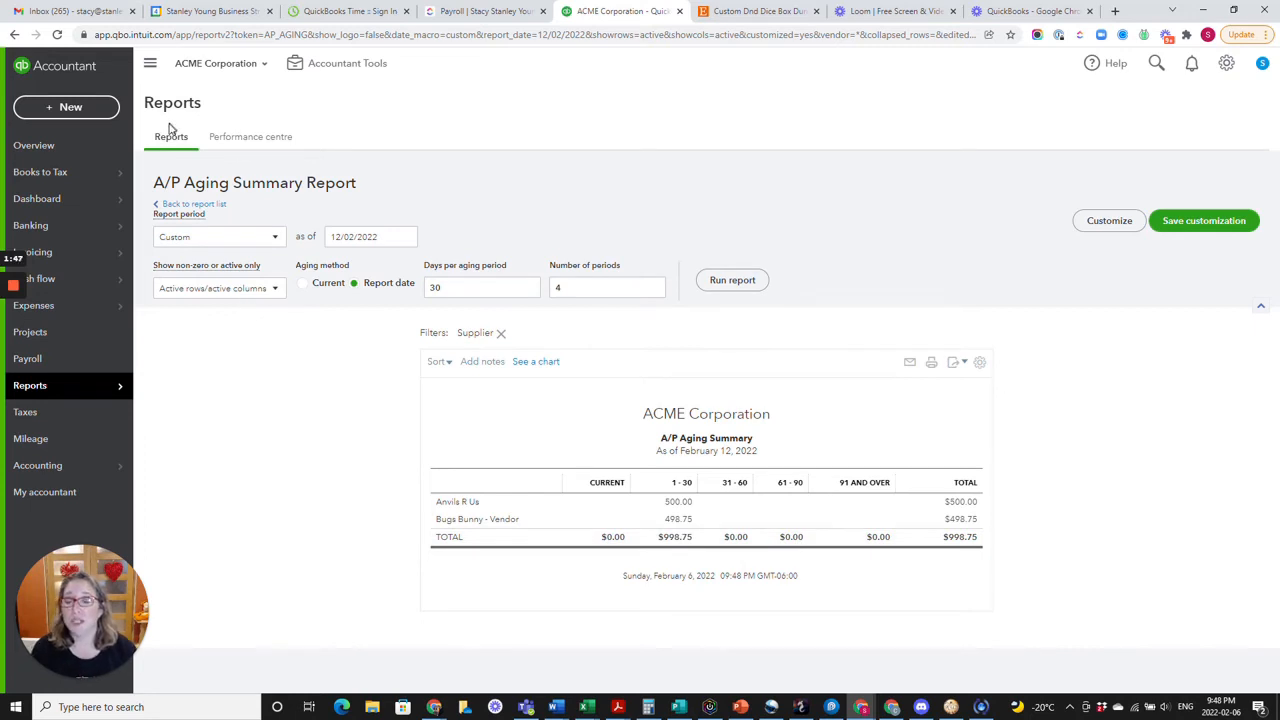
Start a received payment for the dual-role contact's customer record with Cash as the payment method.
{"action": "left_click", "coordinate": [82, 110]}
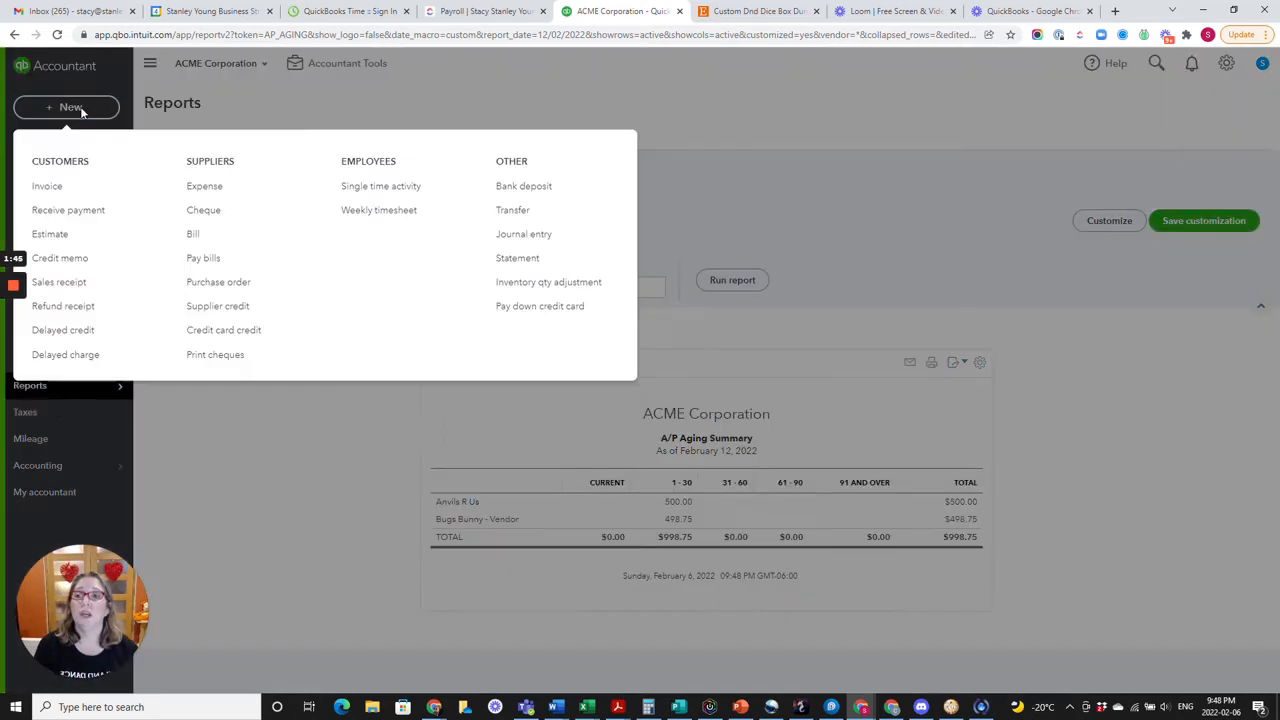
{"action": "left_click", "coordinate": [69, 210]}
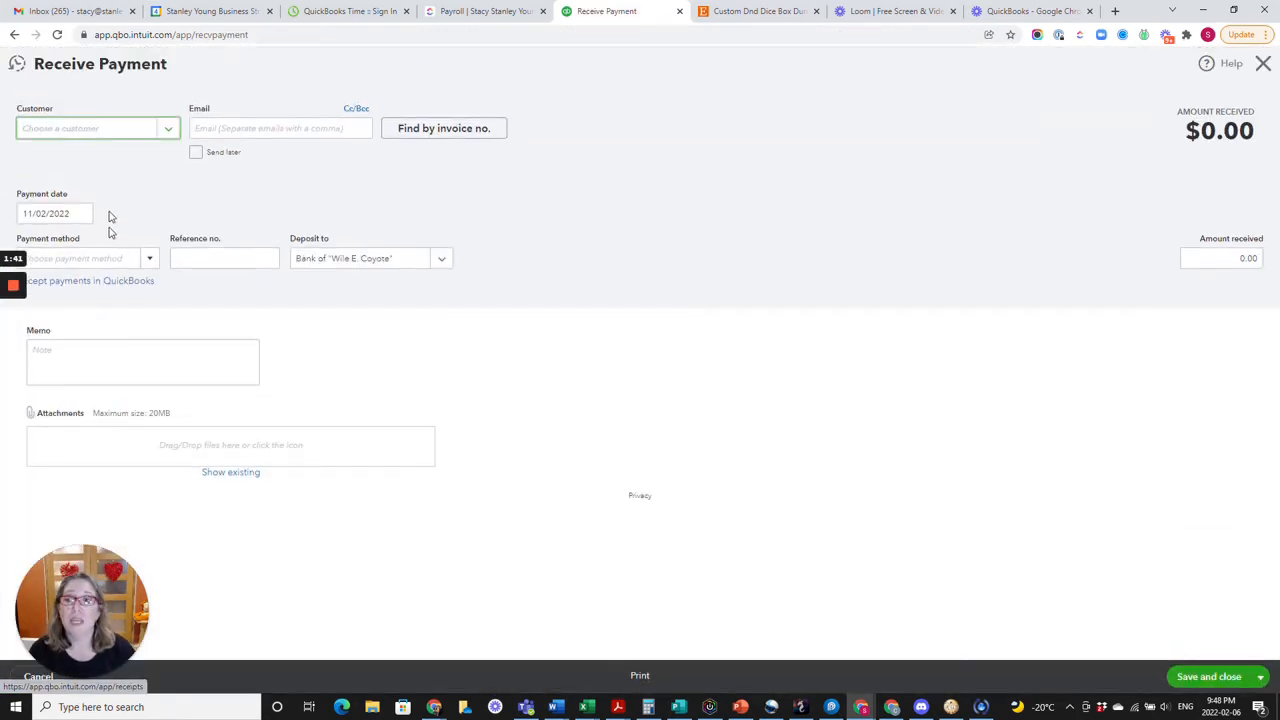
{"action": "left_click", "coordinate": [135, 130]}
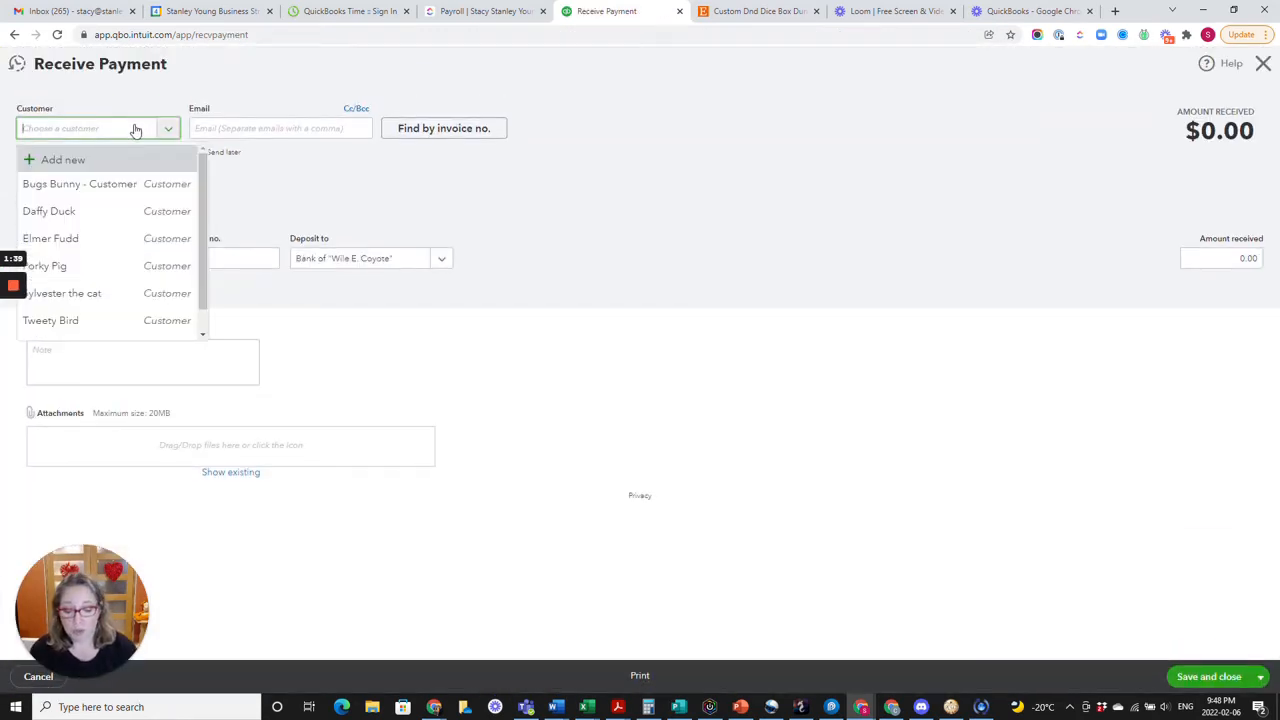
{"action": "type", "text": "Bug"}
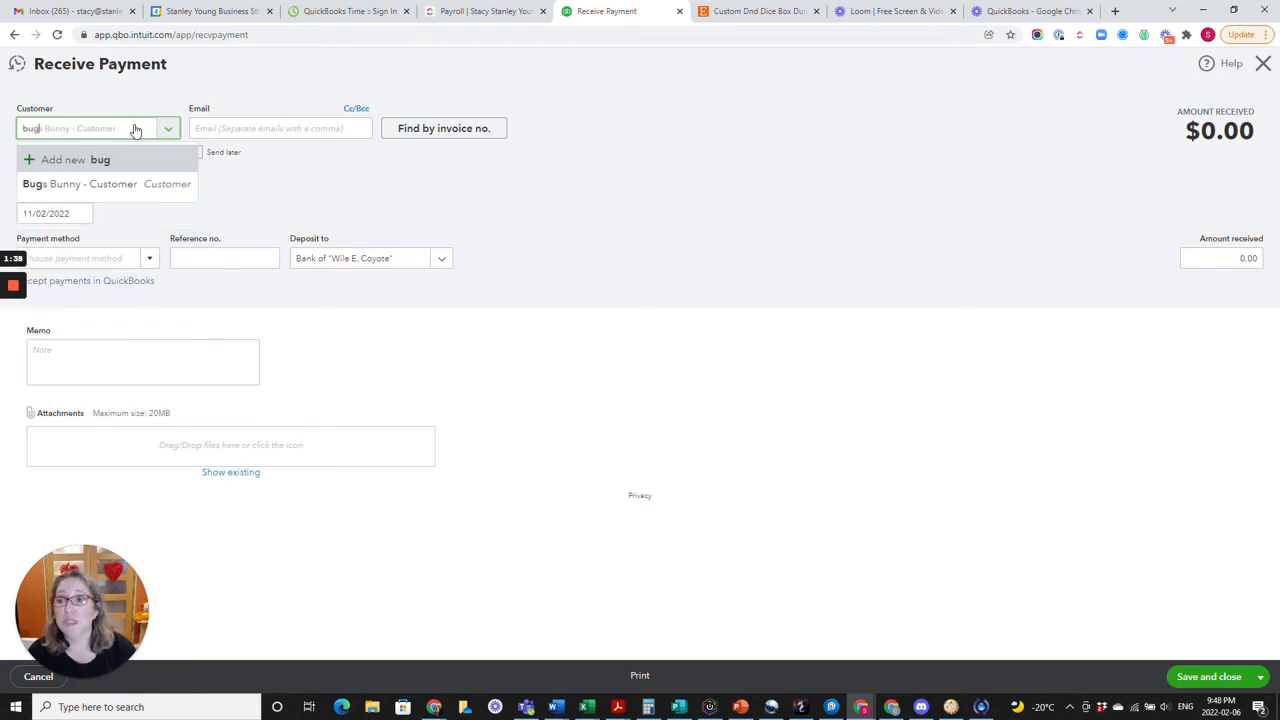
{"action": "left_click", "coordinate": [120, 188]}
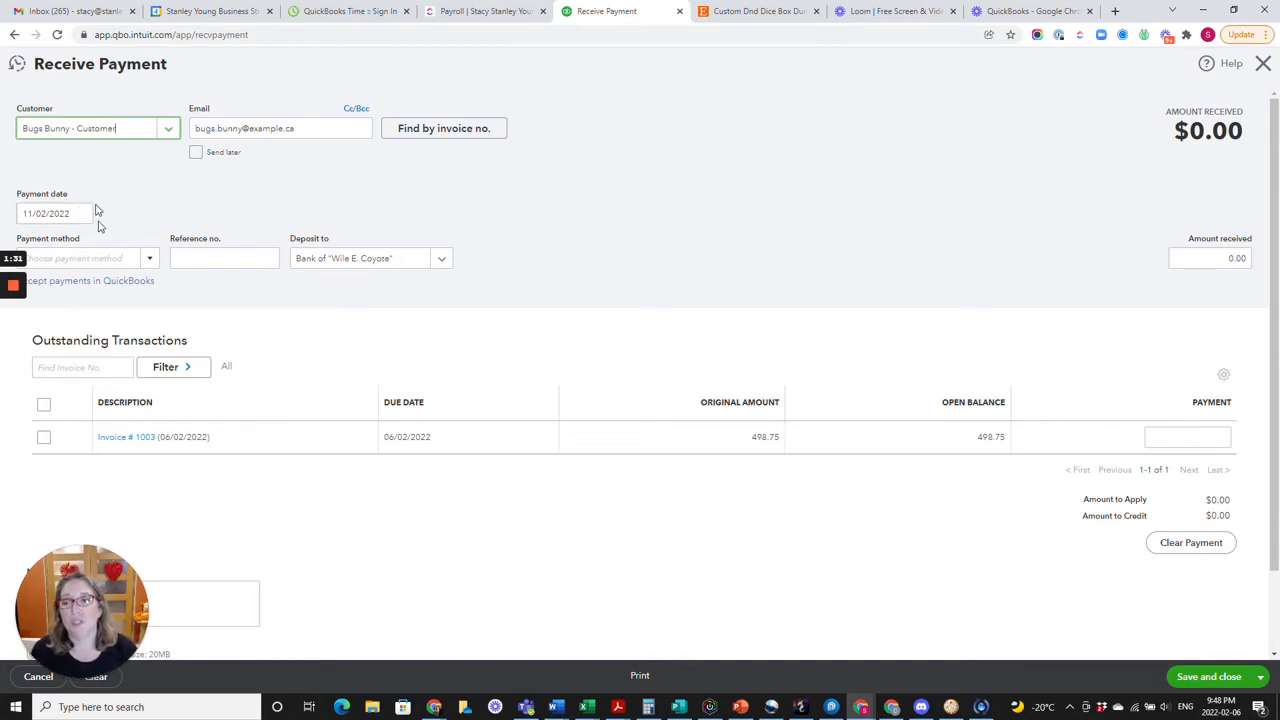
{"action": "left_click", "coordinate": [149, 258]}
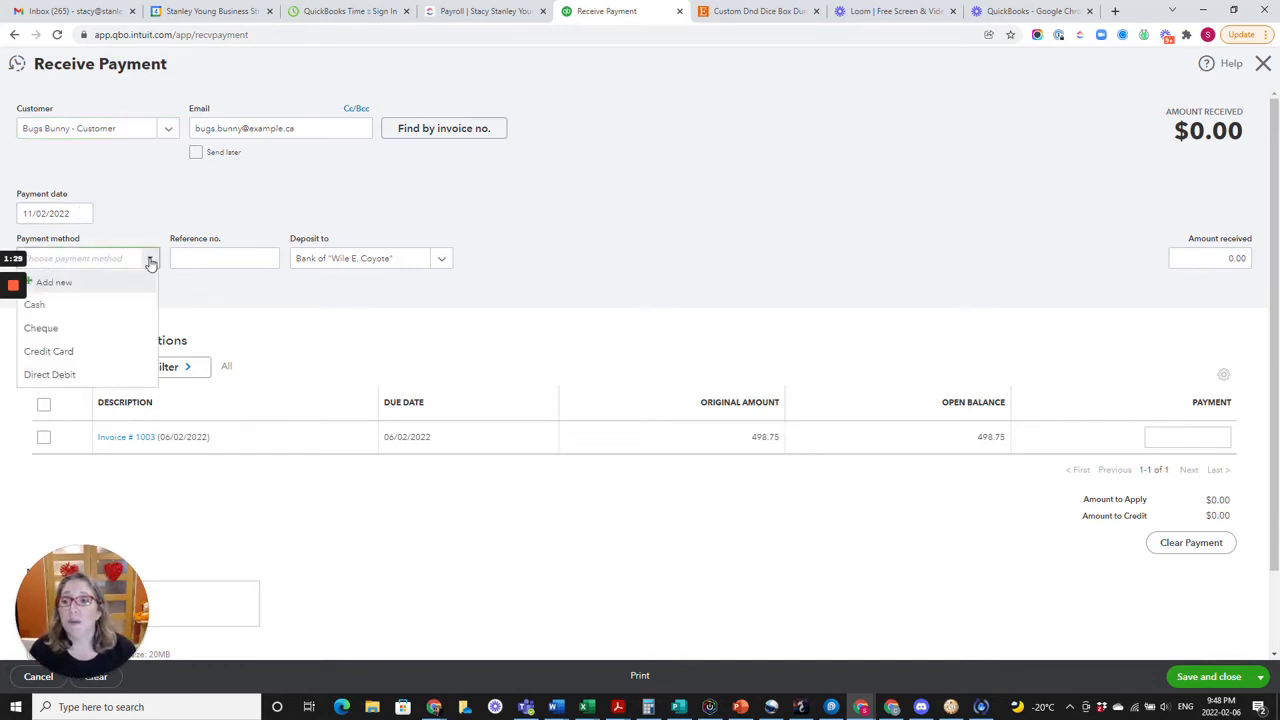
{"action": "left_click", "coordinate": [35, 304]}
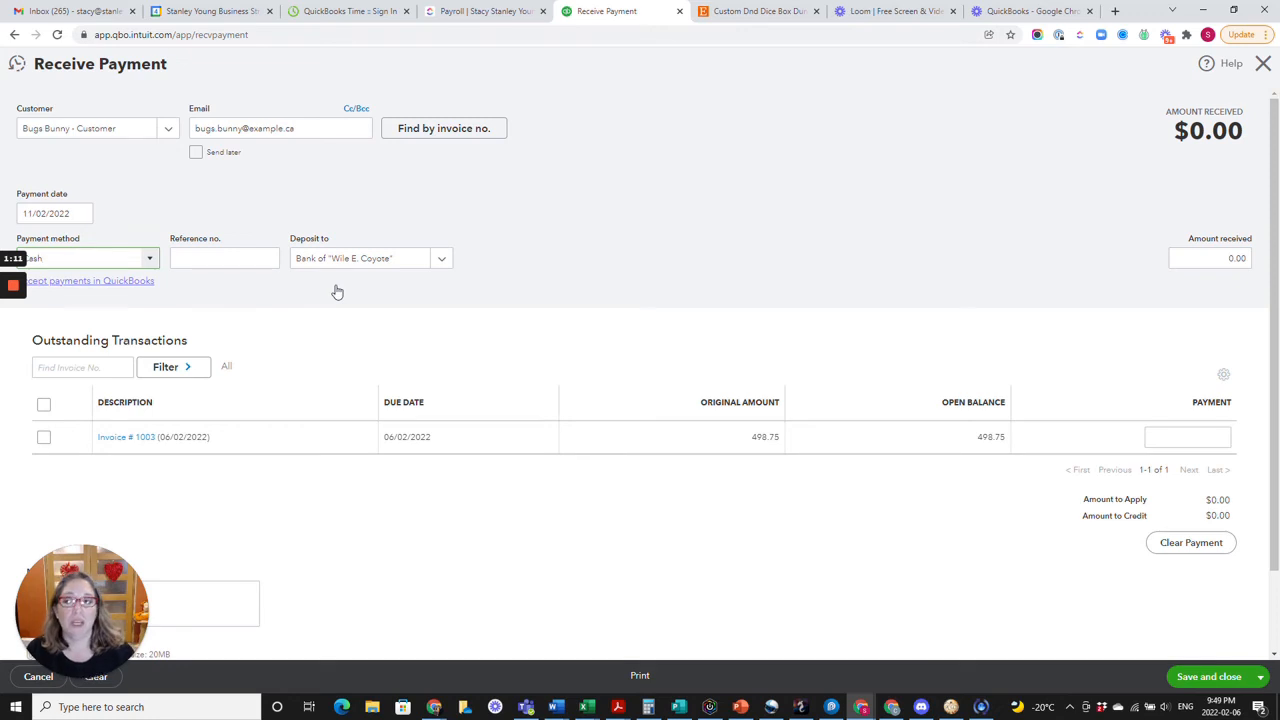
Enter 498.75 as the amount received, applied to invoice 1003, and save and close the payment.
{"action": "left_click", "coordinate": [1229, 256]}
{"action": "type", "text": "498.75"}
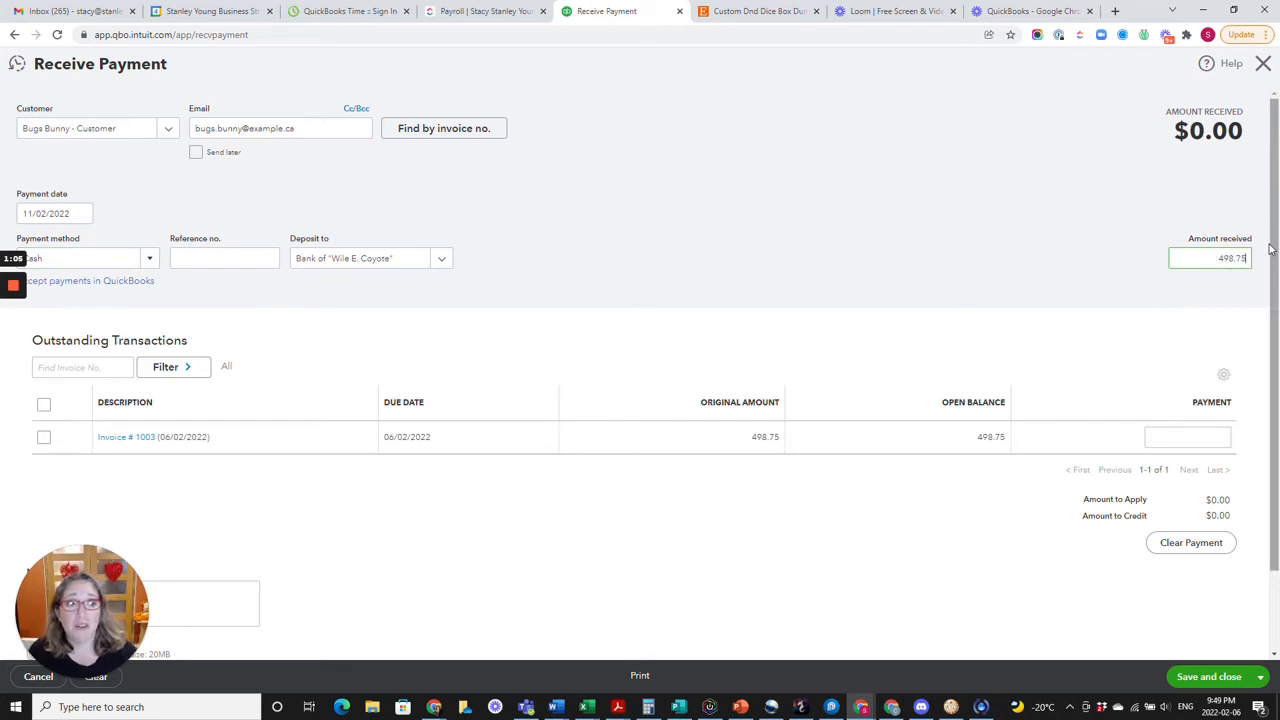
{"action": "left_click", "coordinate": [1270, 249]}
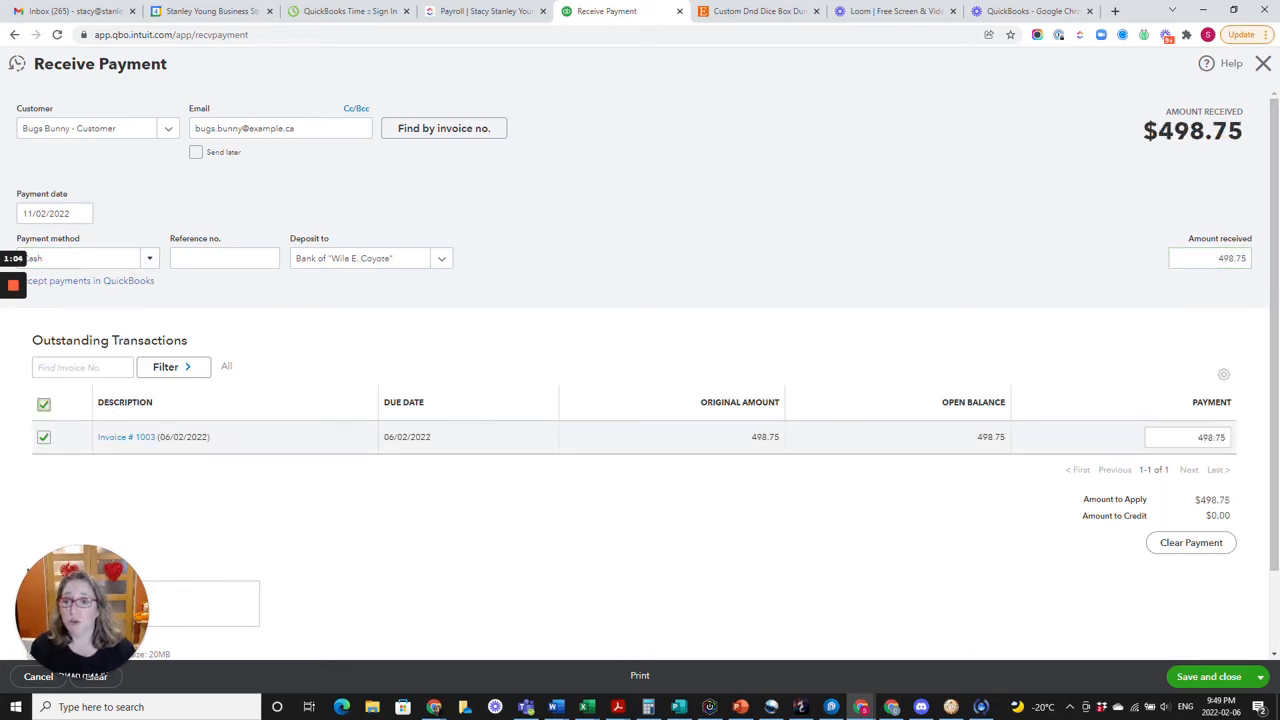
{"action": "left_click", "coordinate": [1208, 677]}
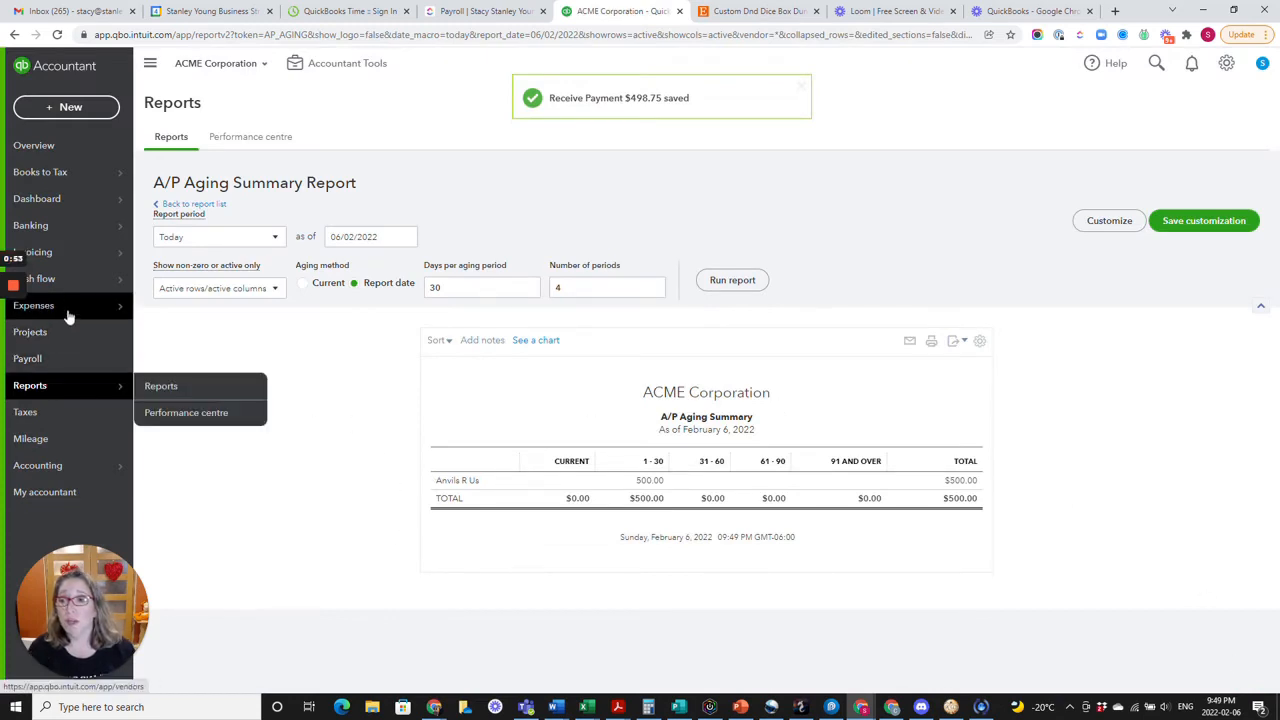
Pay the dual-role contact's vendor bill 4567 from the Bank of "Wile E. Coyote" account and save and close the bill payment.
{"action": "mouse_move", "coordinate": [80, 305]}
{"action": "left_click", "coordinate": [203, 337]}
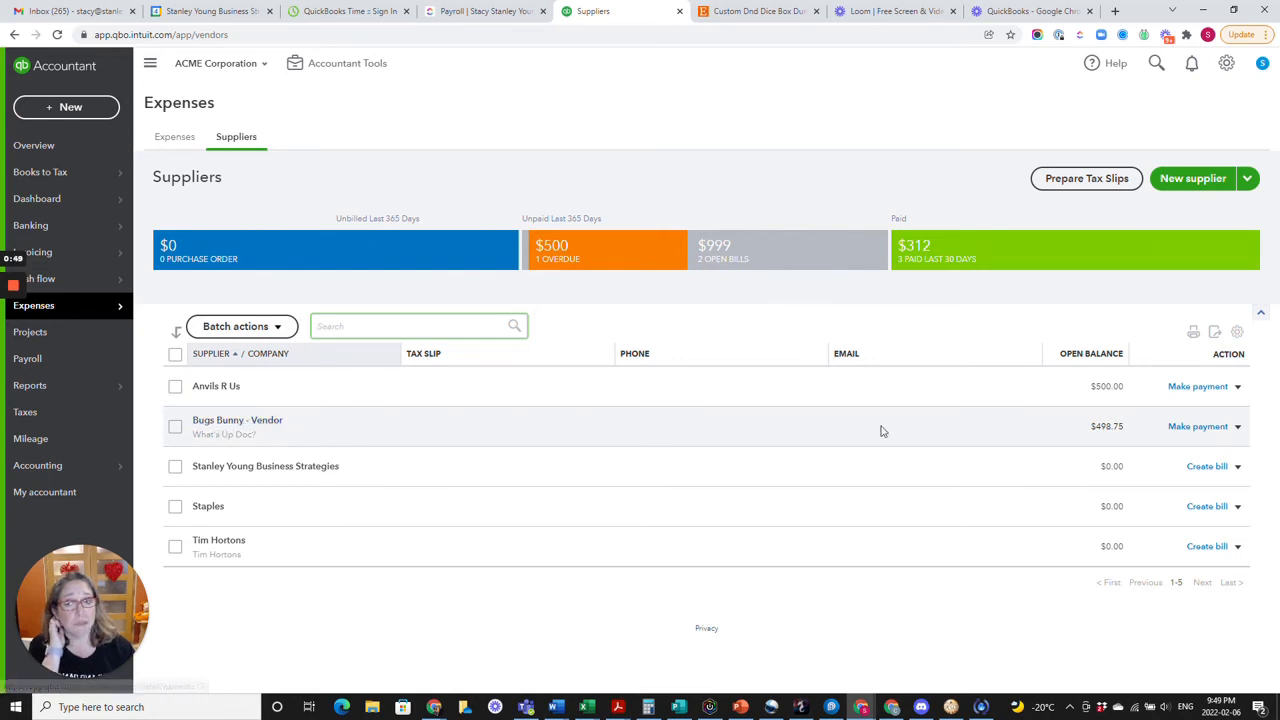
{"action": "left_click", "coordinate": [1212, 428]}
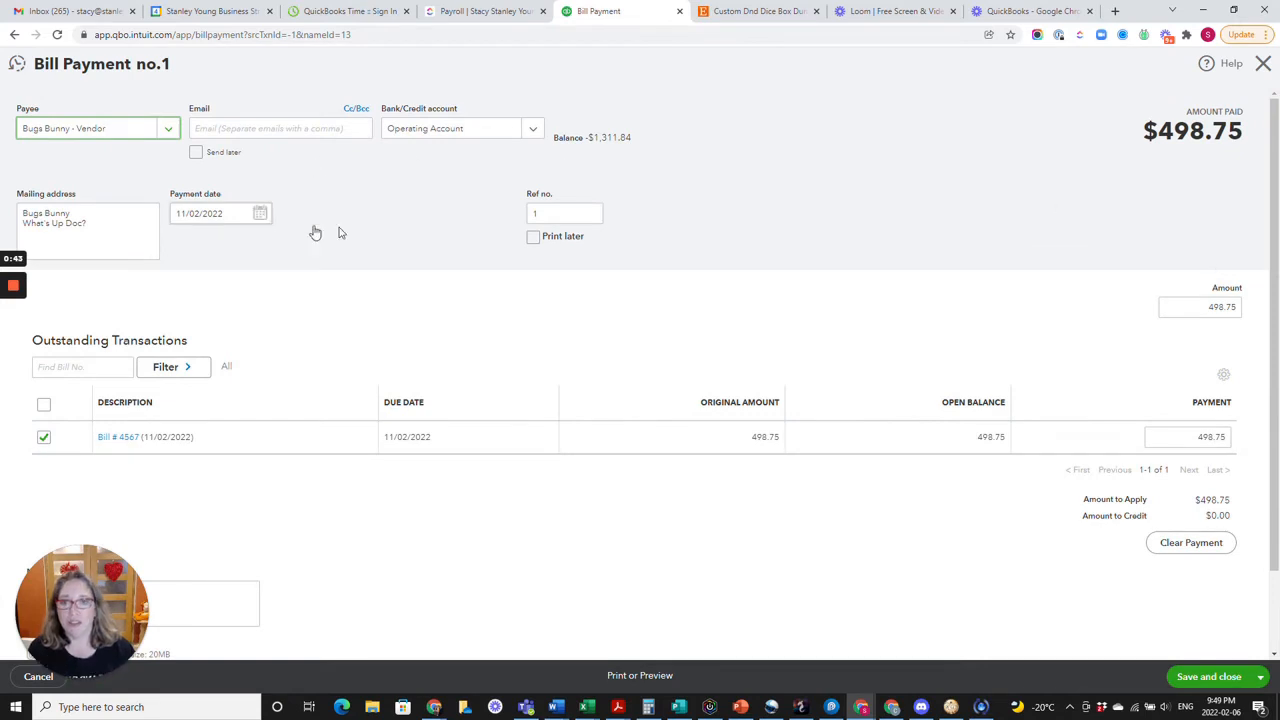
{"action": "left_click", "coordinate": [533, 129]}
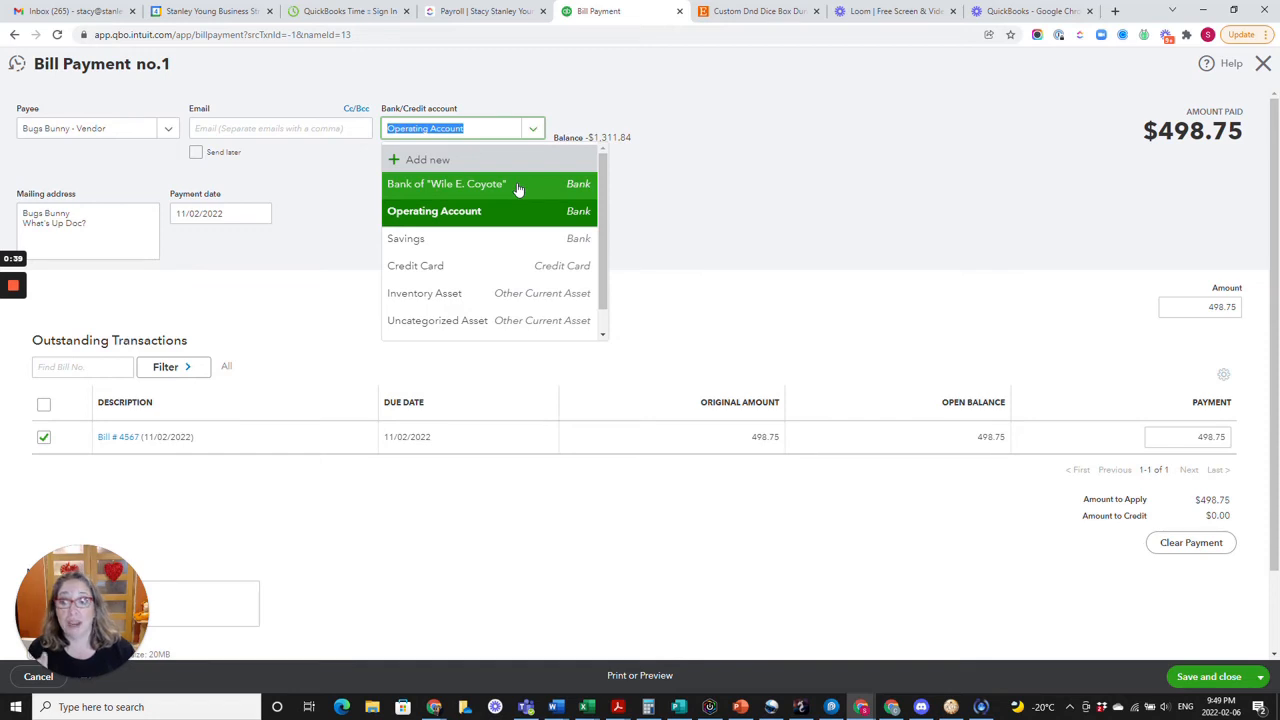
{"action": "left_click", "coordinate": [518, 187]}
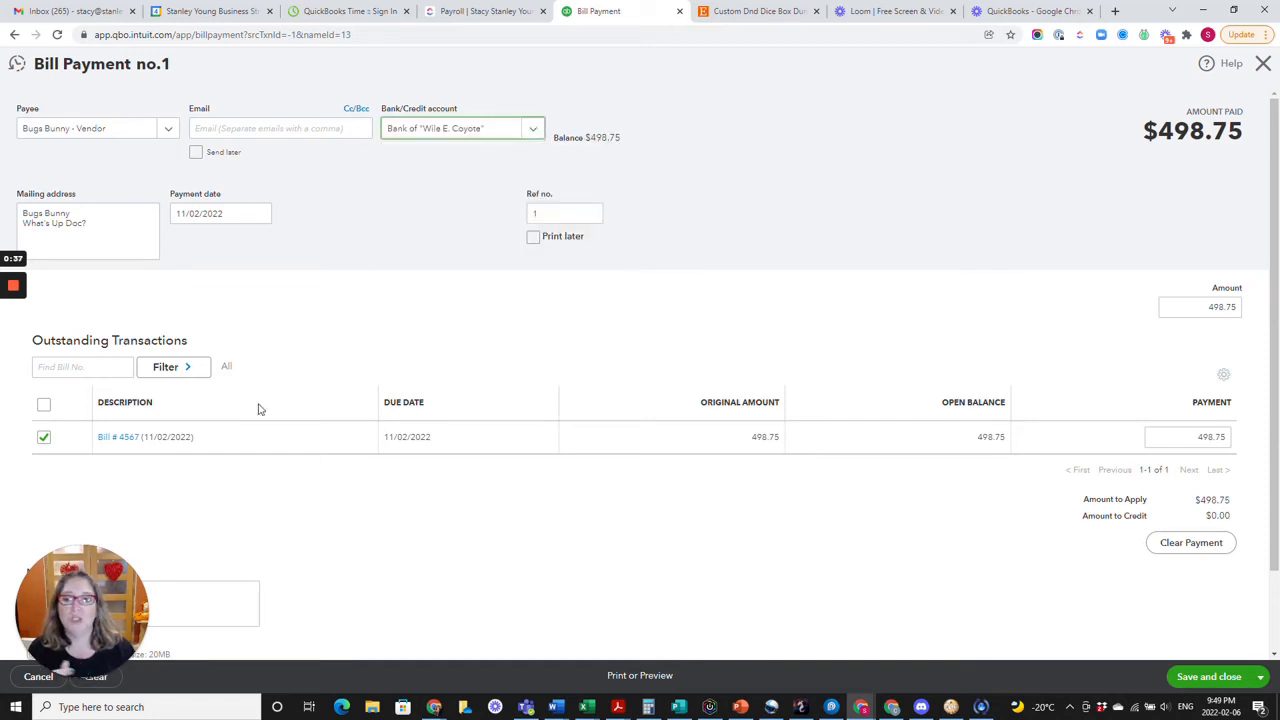
{"action": "left_click", "coordinate": [1239, 684]}
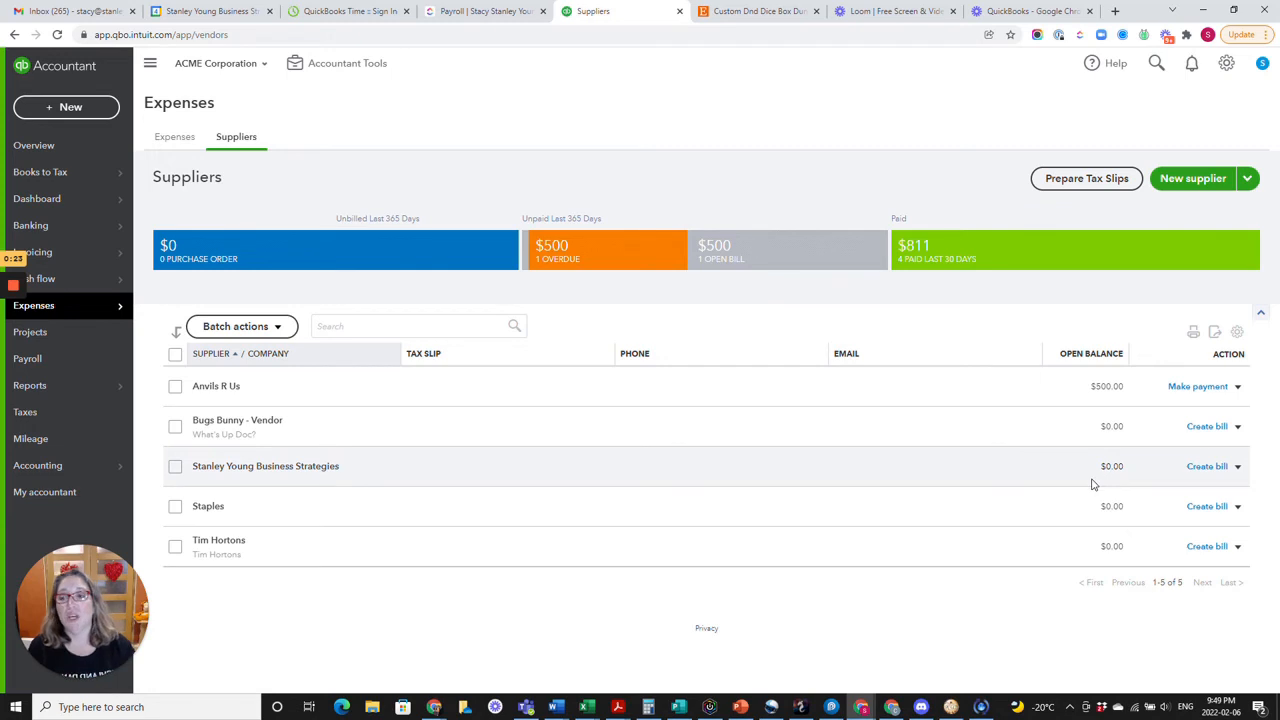
Run the account report for Bank of "Wile E. Coyote" from the chart of accounts.
{"action": "mouse_move", "coordinate": [97, 473]}
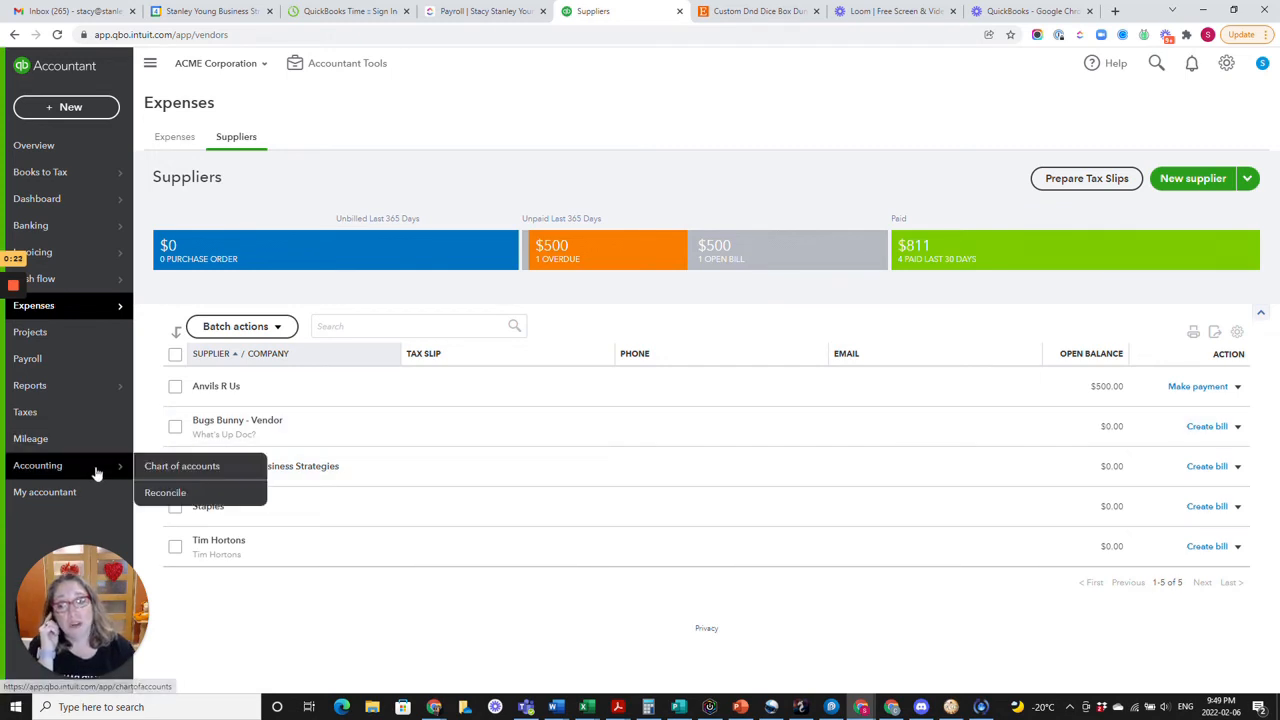
{"action": "left_click", "coordinate": [180, 468]}
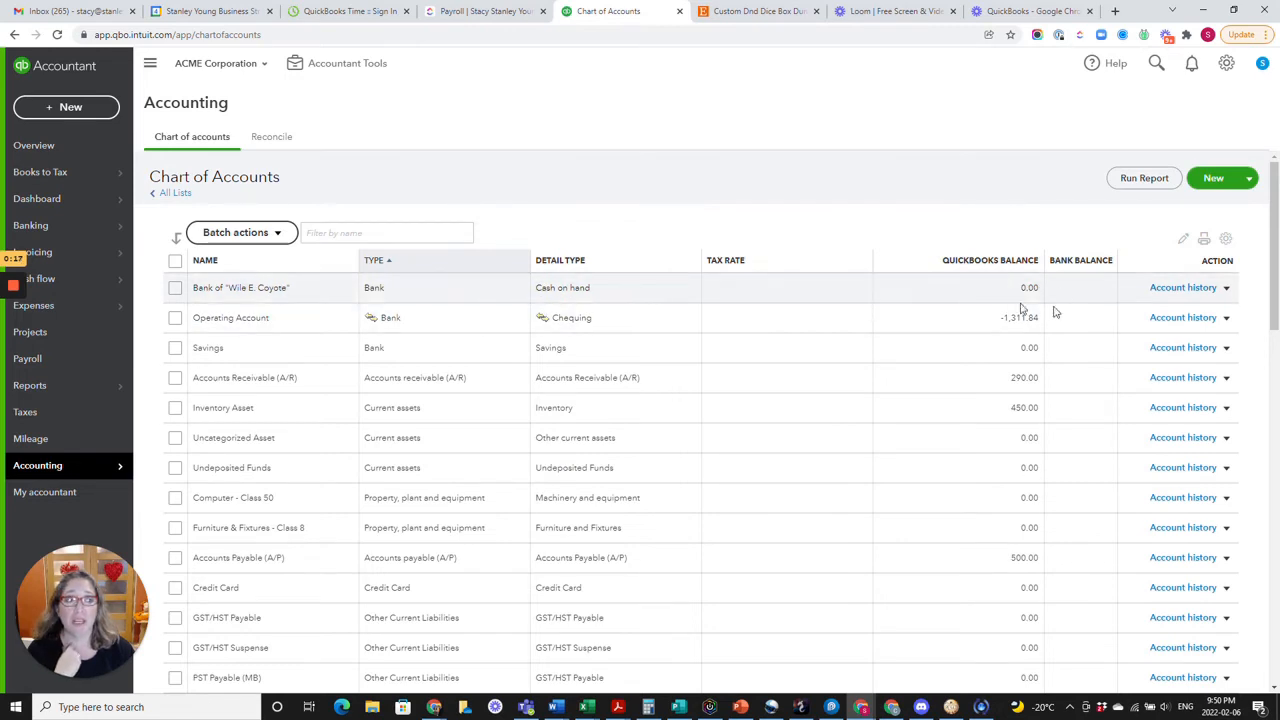
{"action": "left_click", "coordinate": [1226, 288]}
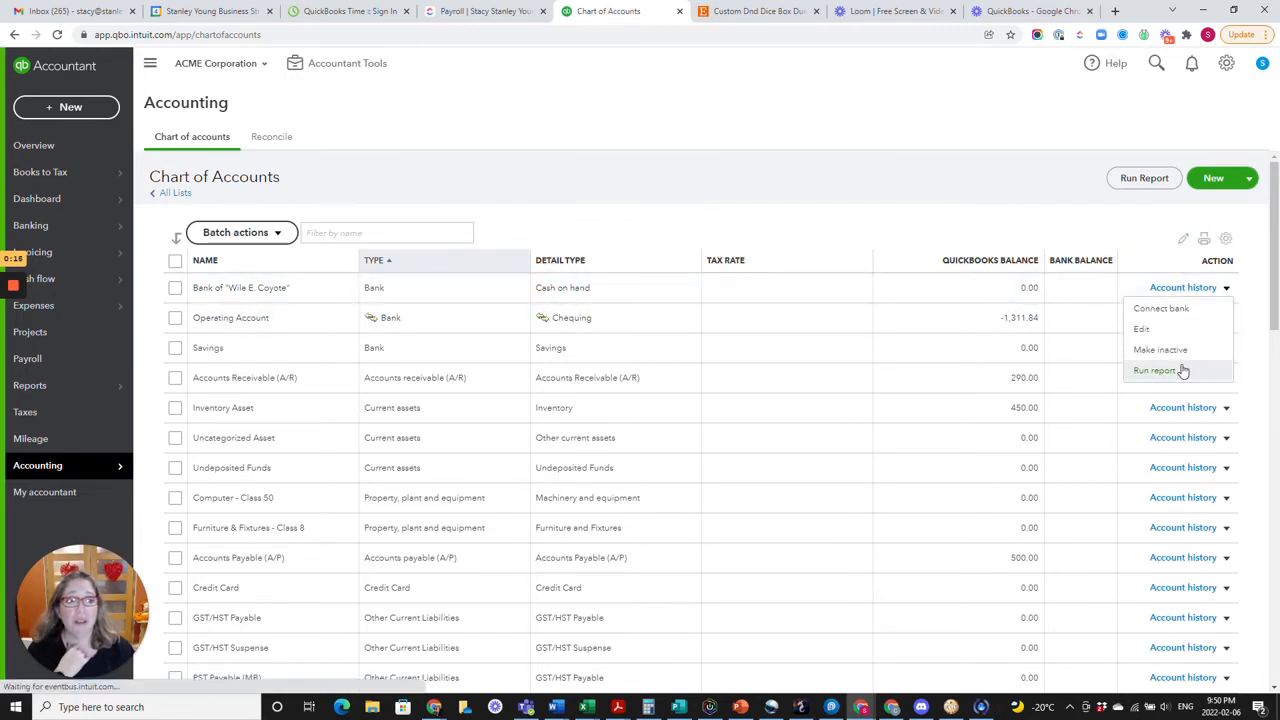
{"action": "left_click", "coordinate": [1155, 370]}
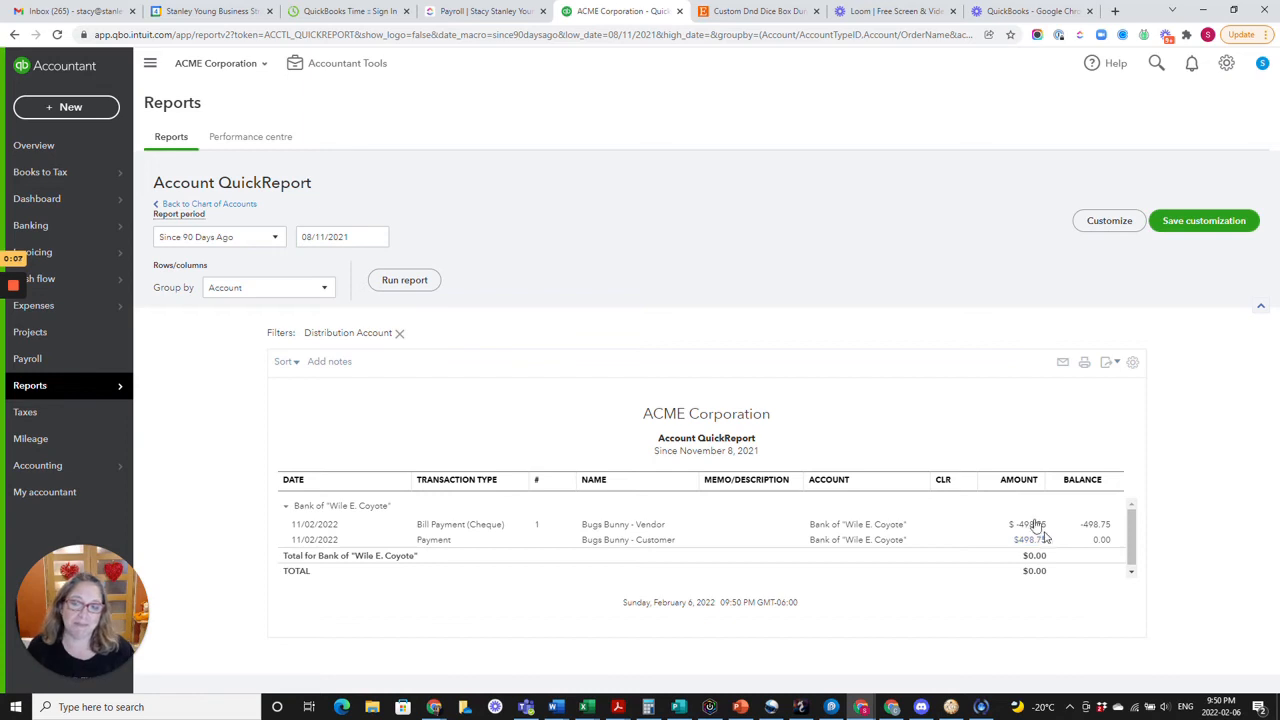
Return to the company's Dashboard home page.
{"action": "mouse_move", "coordinate": [16, 290]}
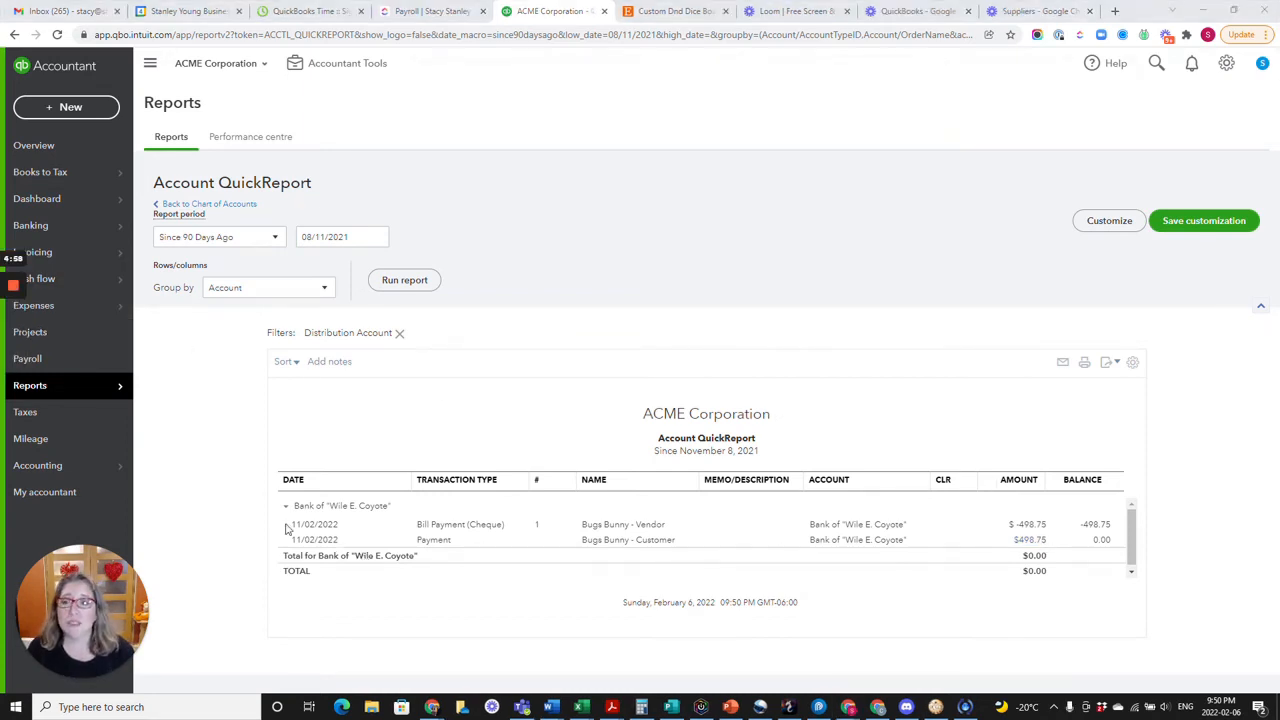
{"action": "left_click", "coordinate": [37, 198]}
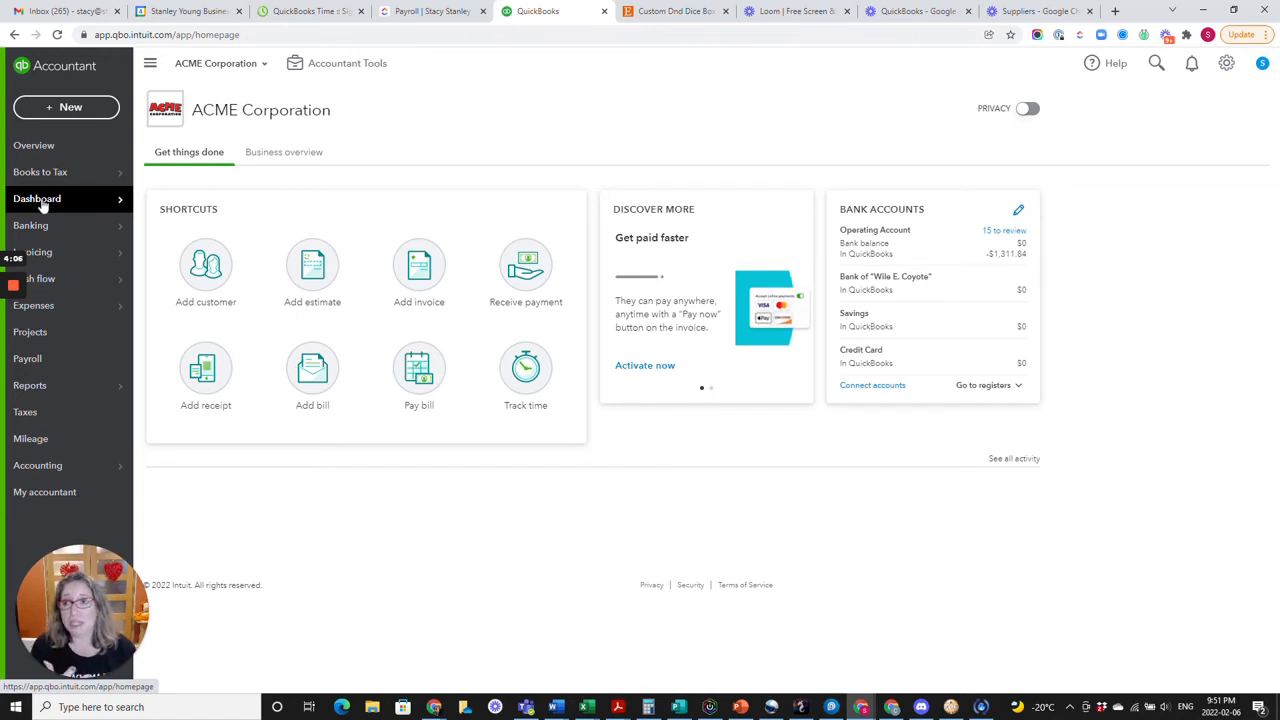
Start a new invoice for the dual-role contact's customer record and set the invoice date to 06/02/2022.
{"action": "left_click", "coordinate": [42, 204]}
{"action": "left_click", "coordinate": [70, 107]}
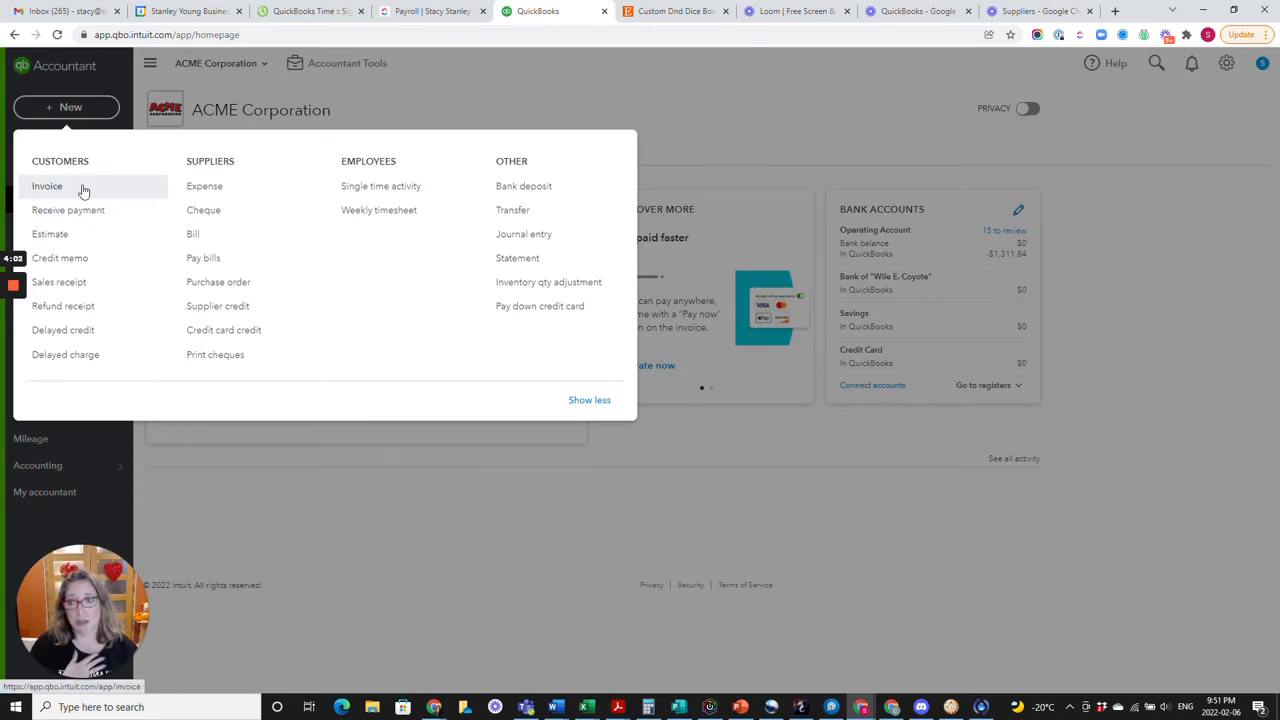
{"action": "left_click", "coordinate": [83, 190]}
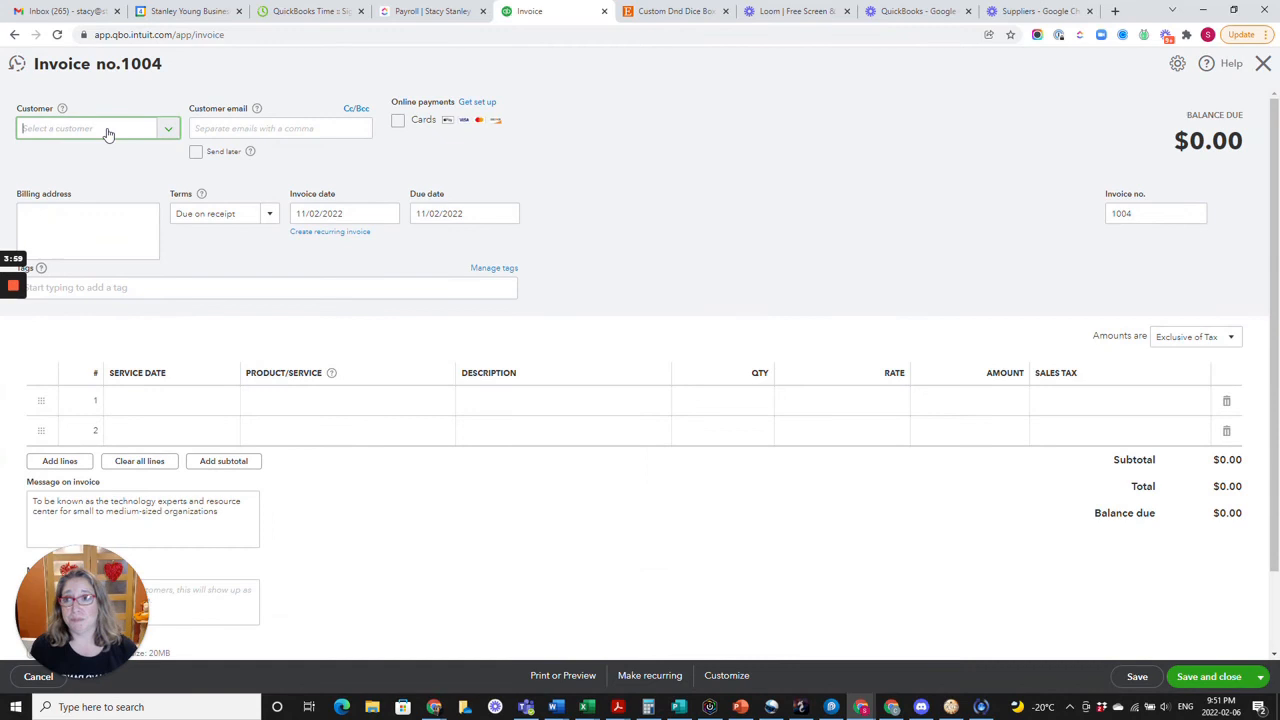
{"action": "left_click", "coordinate": [108, 133]}
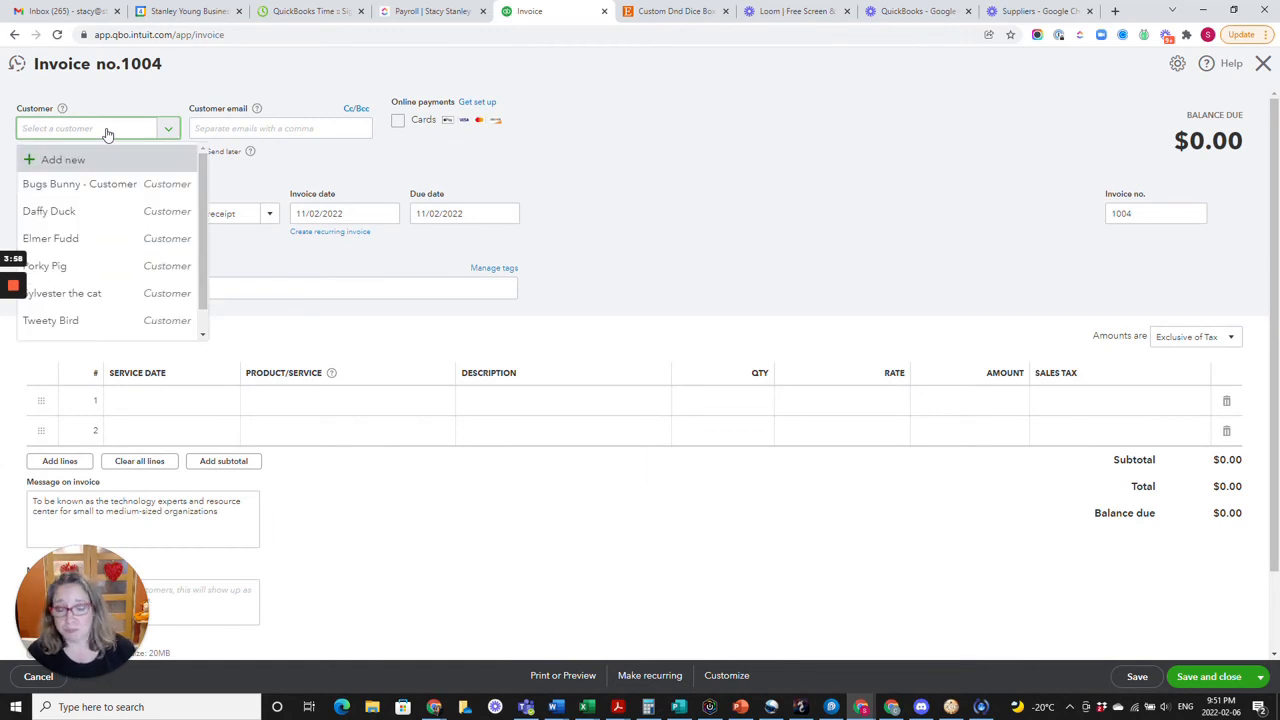
{"action": "left_click", "coordinate": [128, 186]}
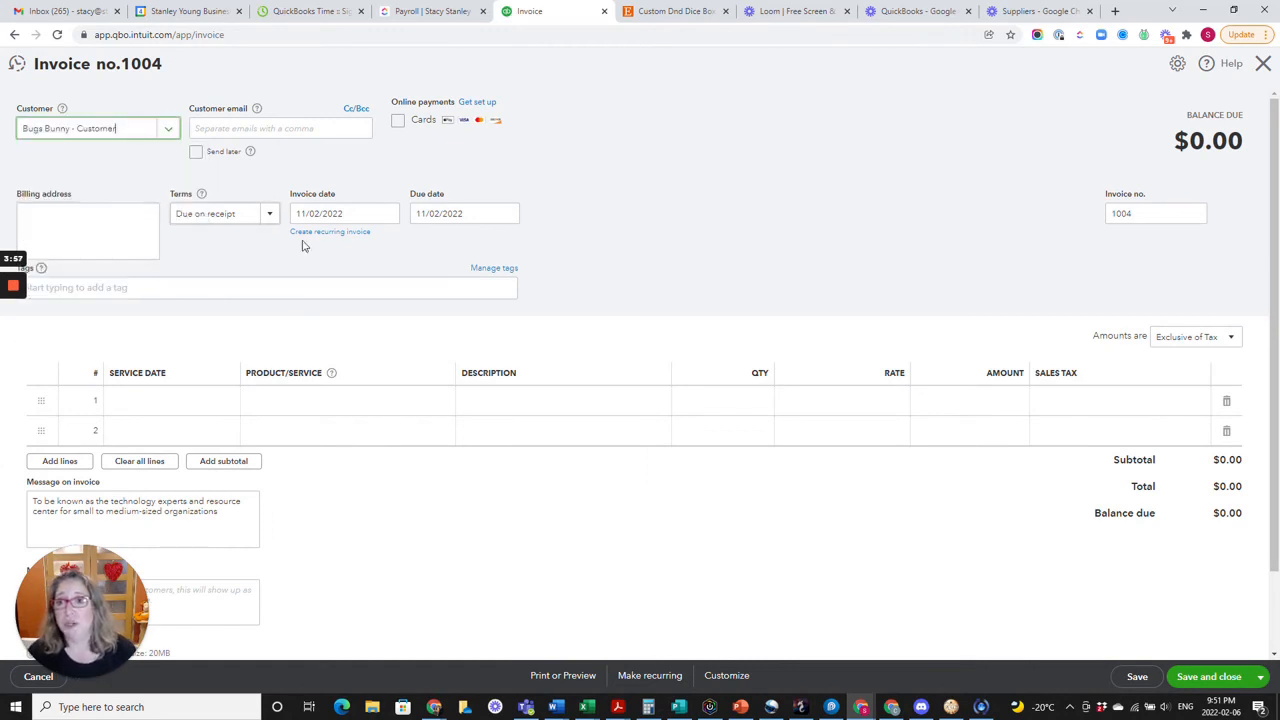
{"action": "left_click", "coordinate": [389, 216]}
{"action": "left_click", "coordinate": [304, 304]}
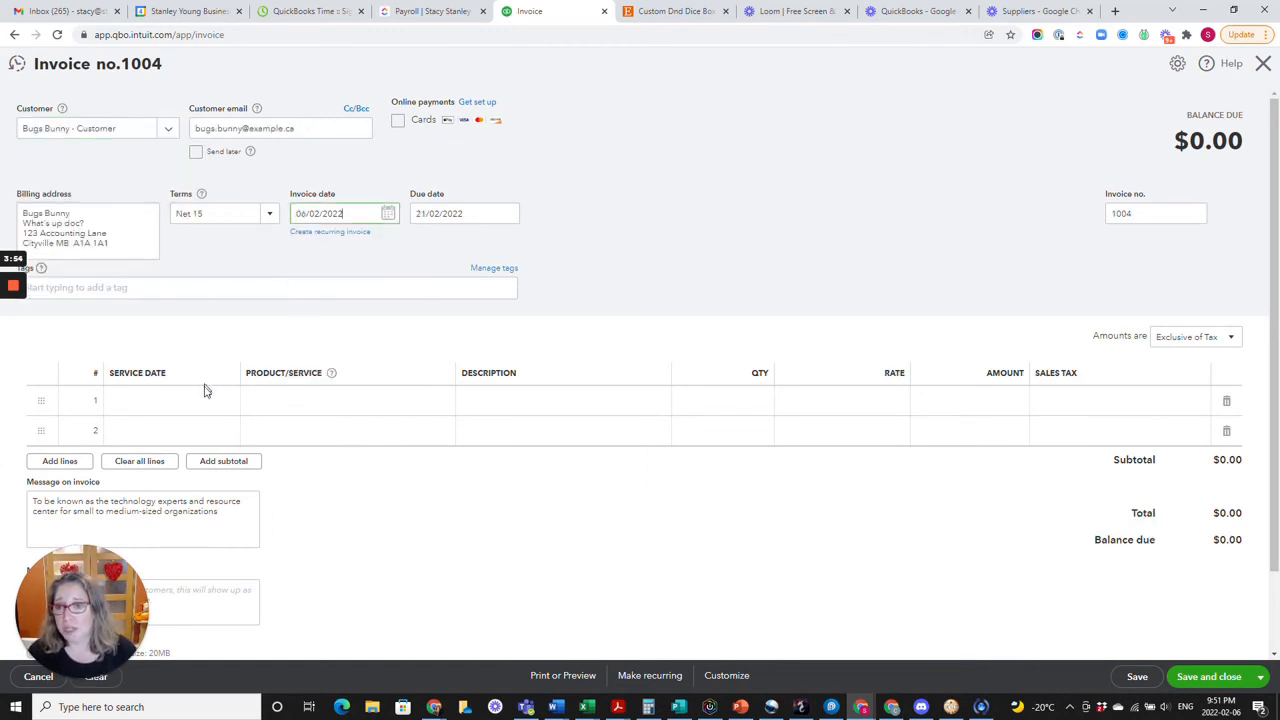
Add a Rocket Skates line to the invoice with quantity 5 at the default sales rate of 25.
{"action": "left_click", "coordinate": [309, 408]}
{"action": "left_click", "coordinate": [439, 401]}
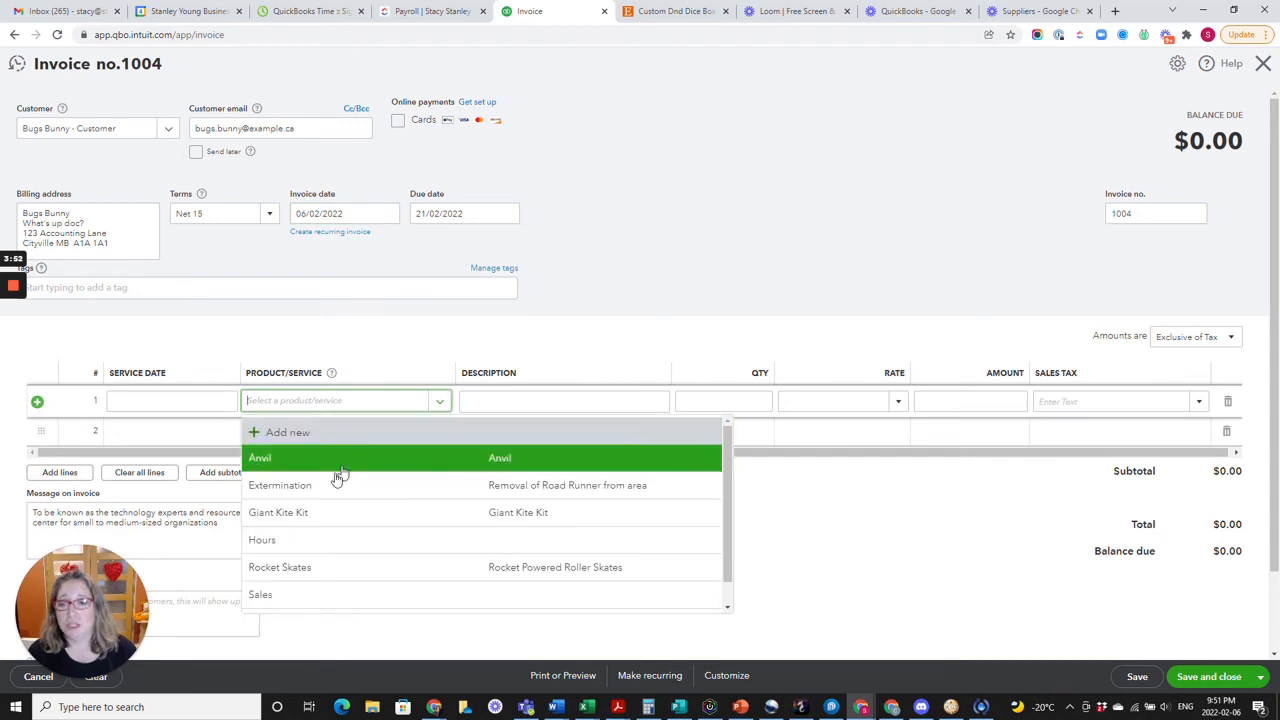
{"action": "left_click", "coordinate": [314, 568]}
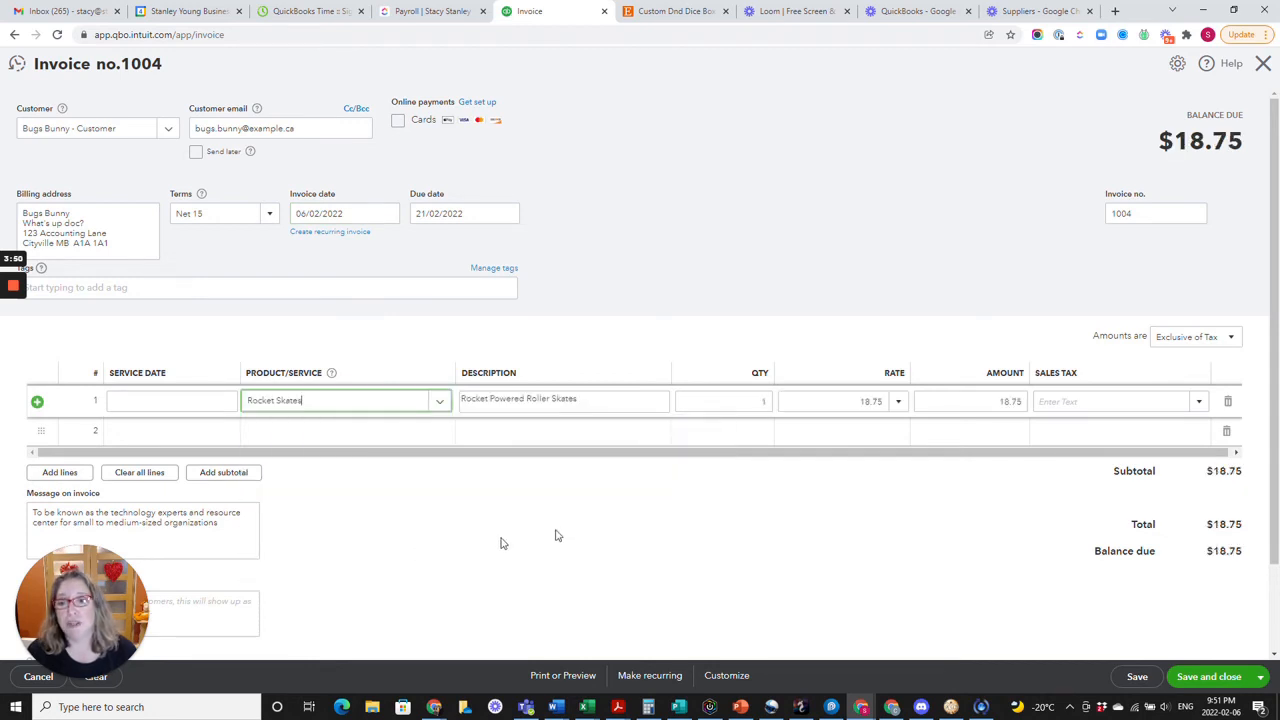
{"action": "left_click", "coordinate": [723, 401]}
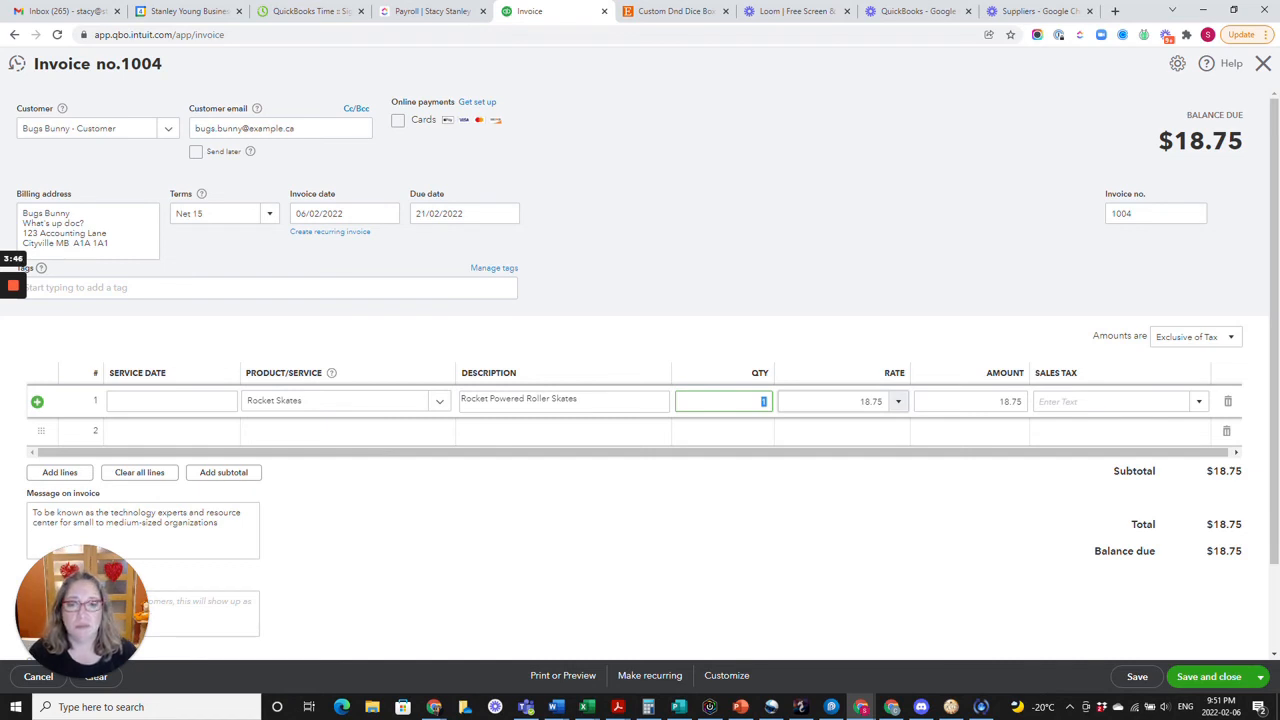
{"action": "type", "text": "5"}
{"action": "key", "text": "Tab"}
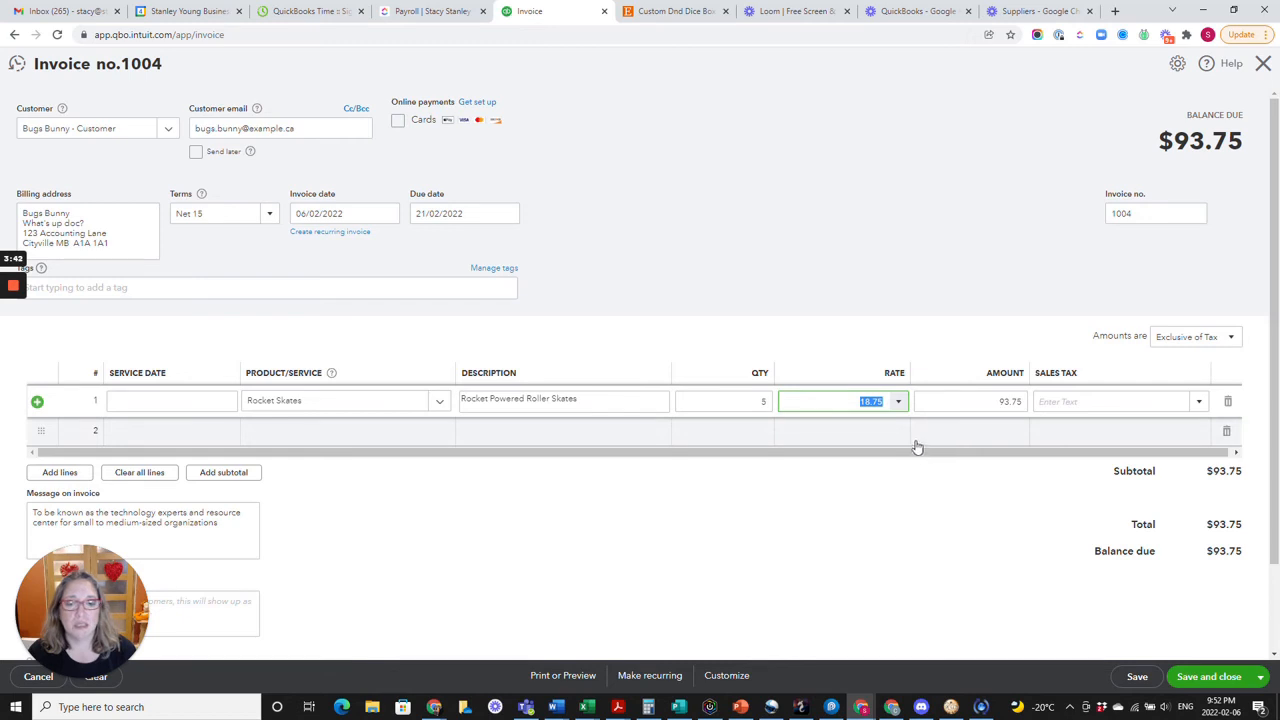
{"action": "left_click", "coordinate": [898, 403]}
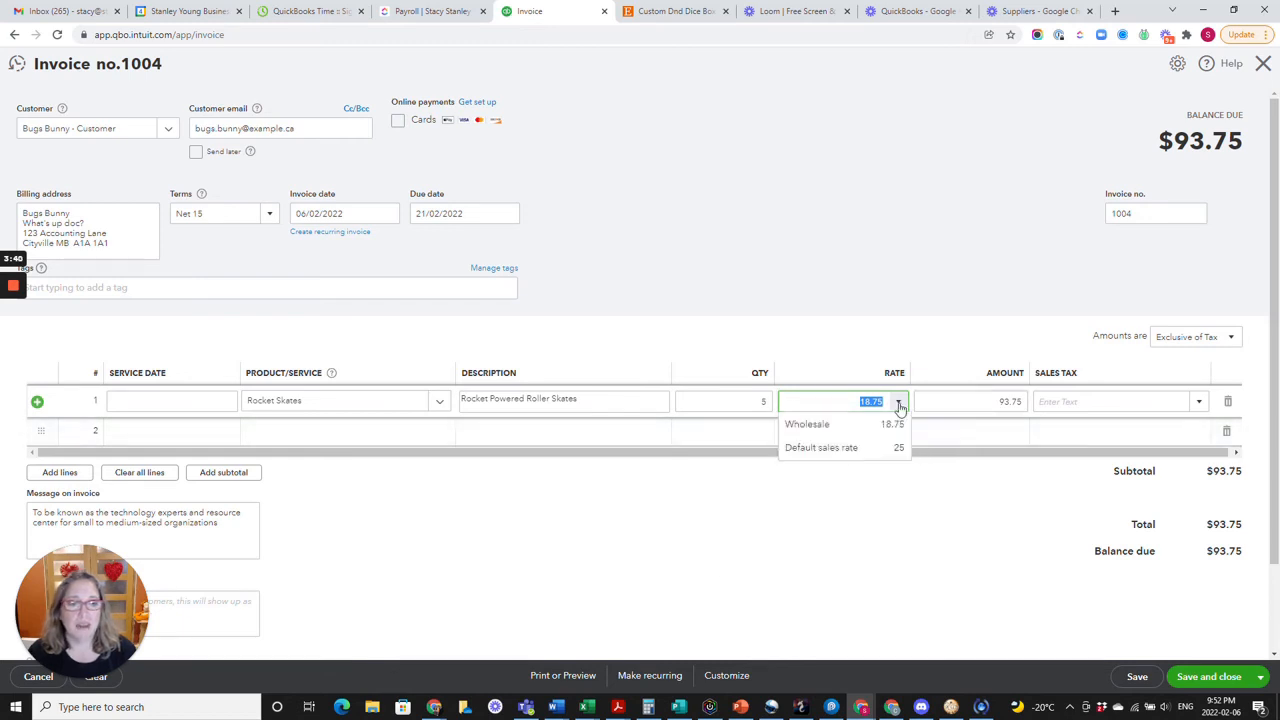
{"action": "left_click", "coordinate": [877, 448]}
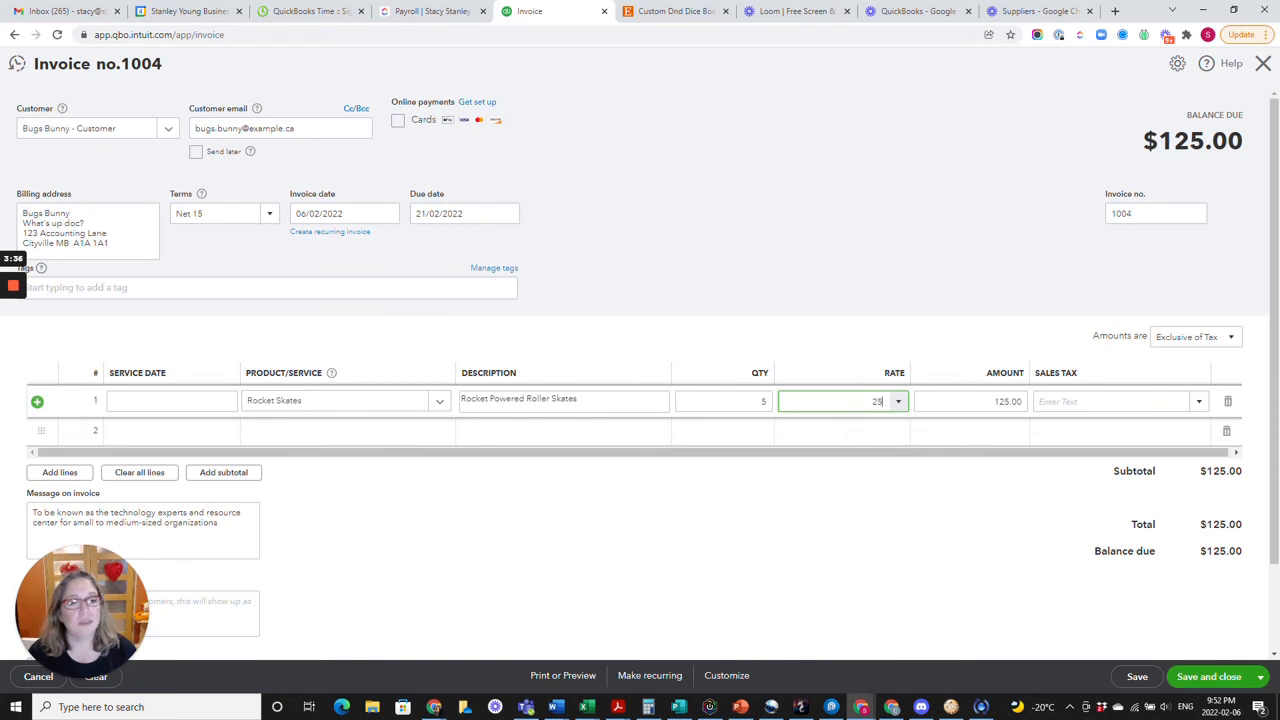
Apply the GST/PST MB (12%) sales tax to the Rocket Skates line and save and close the invoice.
{"action": "left_click", "coordinate": [1200, 404]}
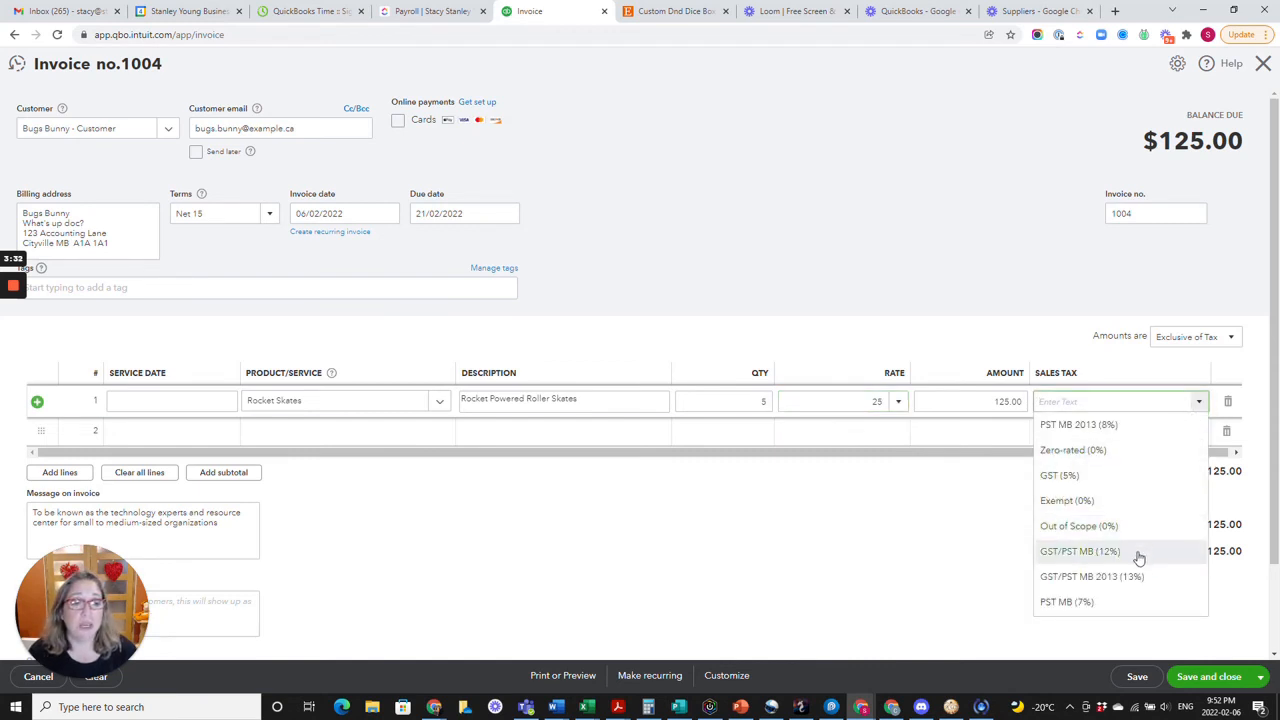
{"action": "left_click", "coordinate": [1140, 552]}
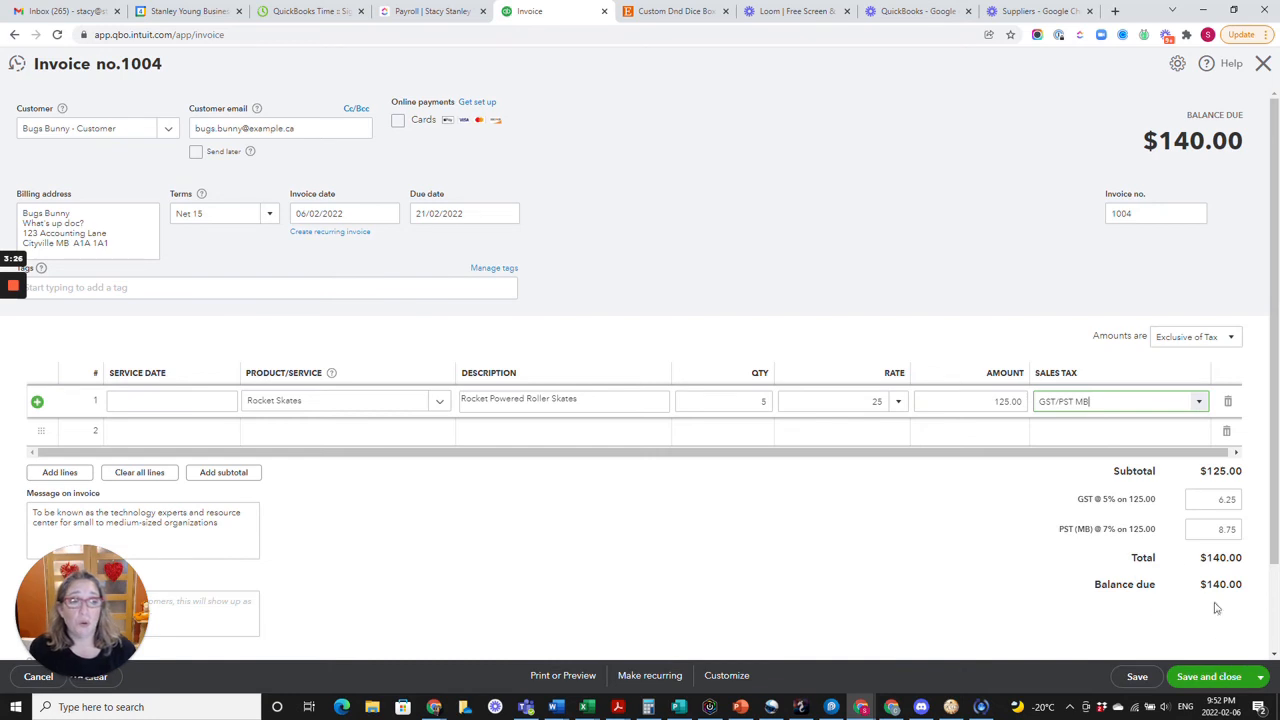
{"action": "left_click", "coordinate": [1202, 679]}
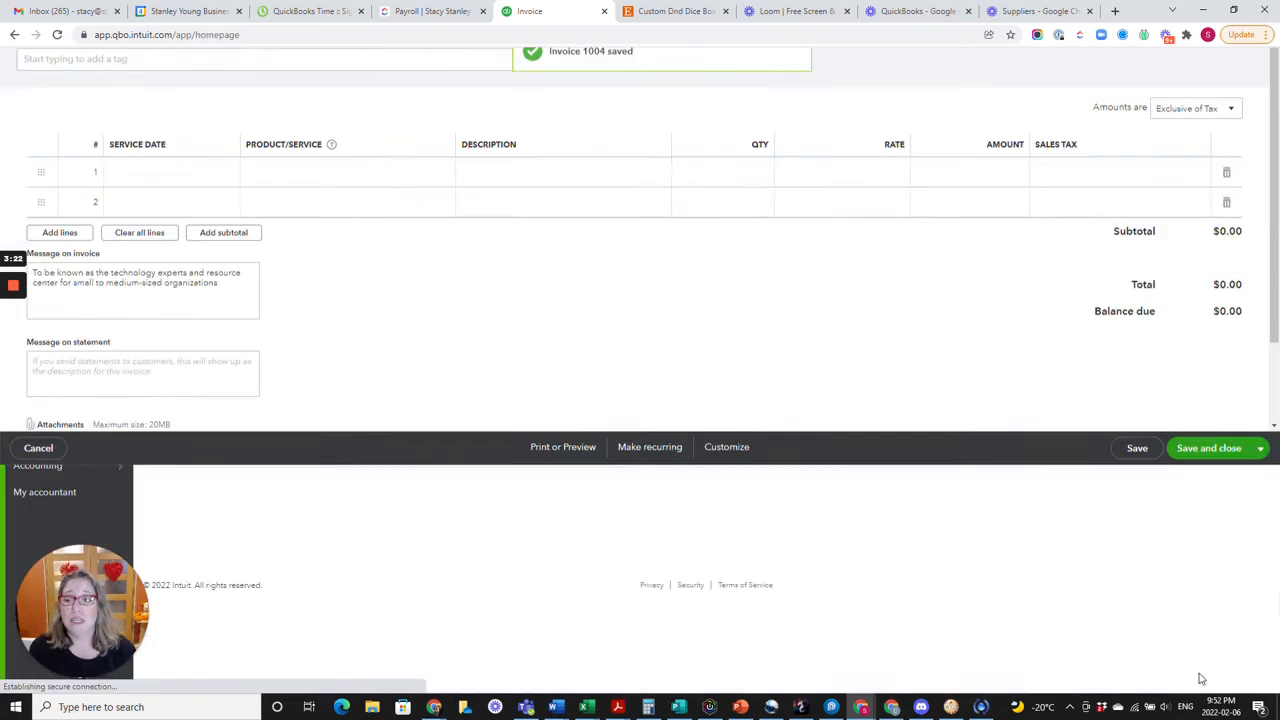
Create a bill from the dual-role contact's vendor record with a Professional Fees amount of 100, and save and close it.
{"action": "left_click", "coordinate": [75, 113]}
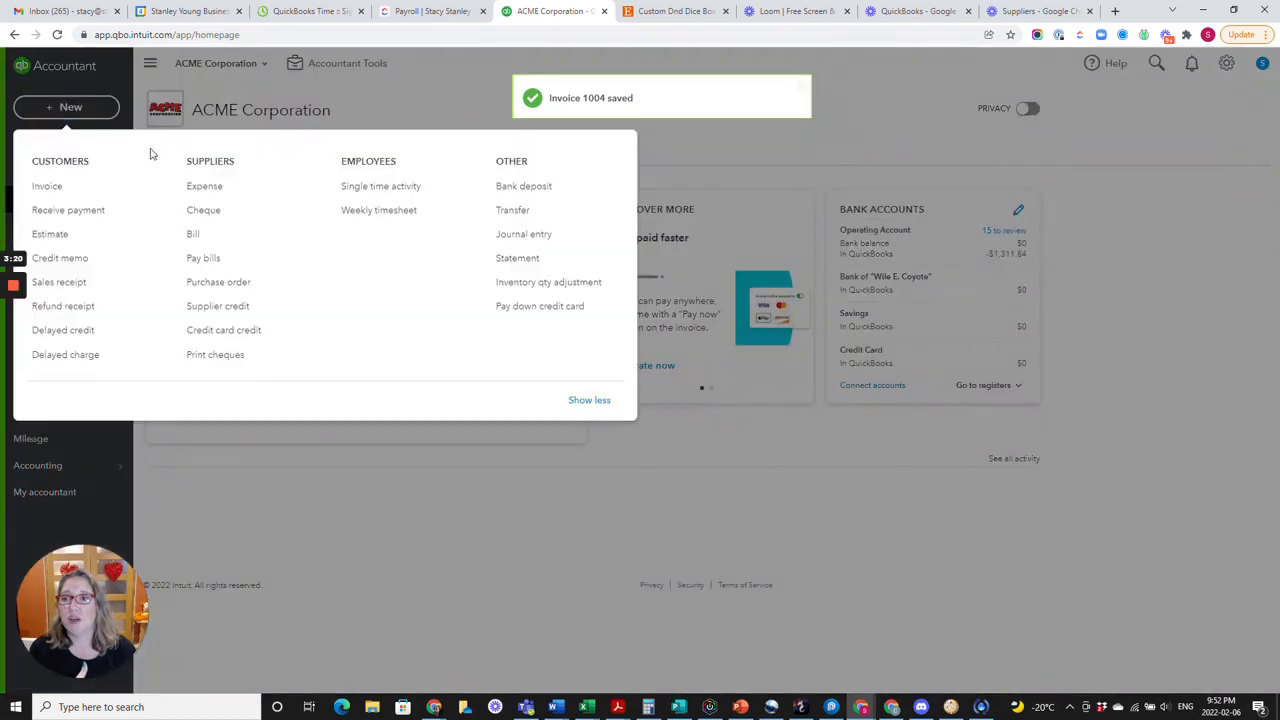
{"action": "left_click", "coordinate": [214, 232]}
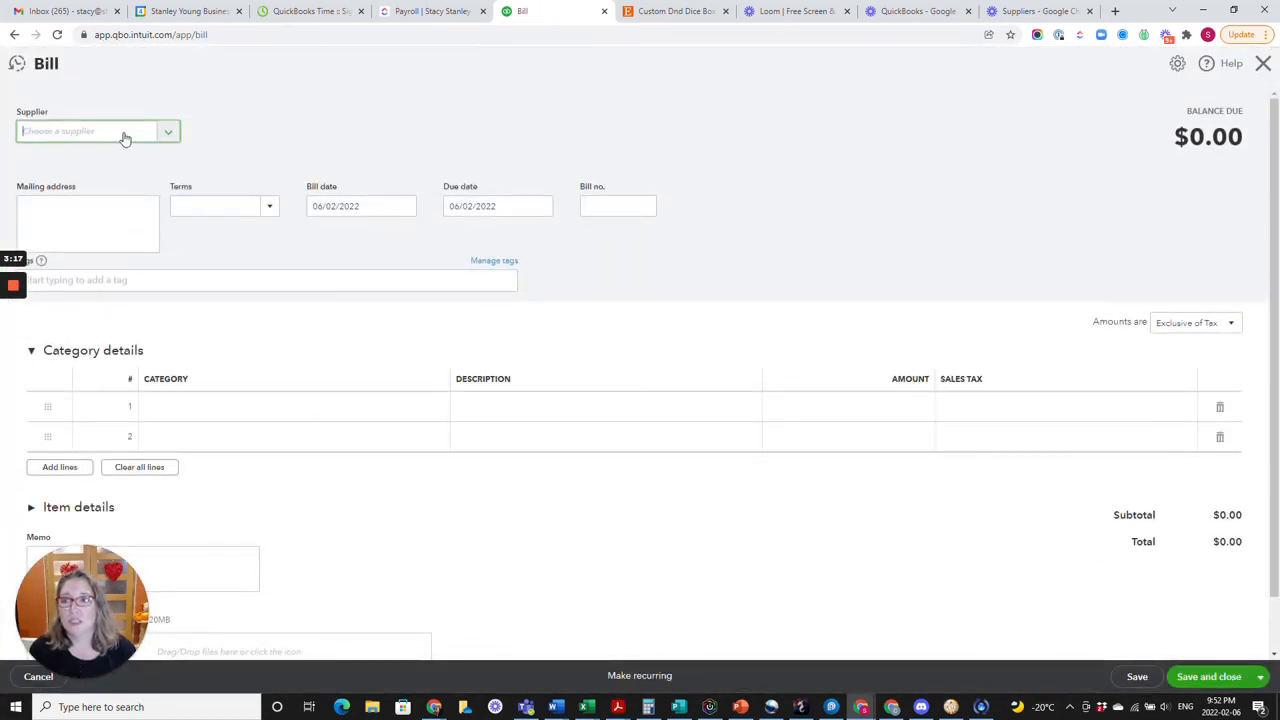
{"action": "left_click", "coordinate": [125, 138]}
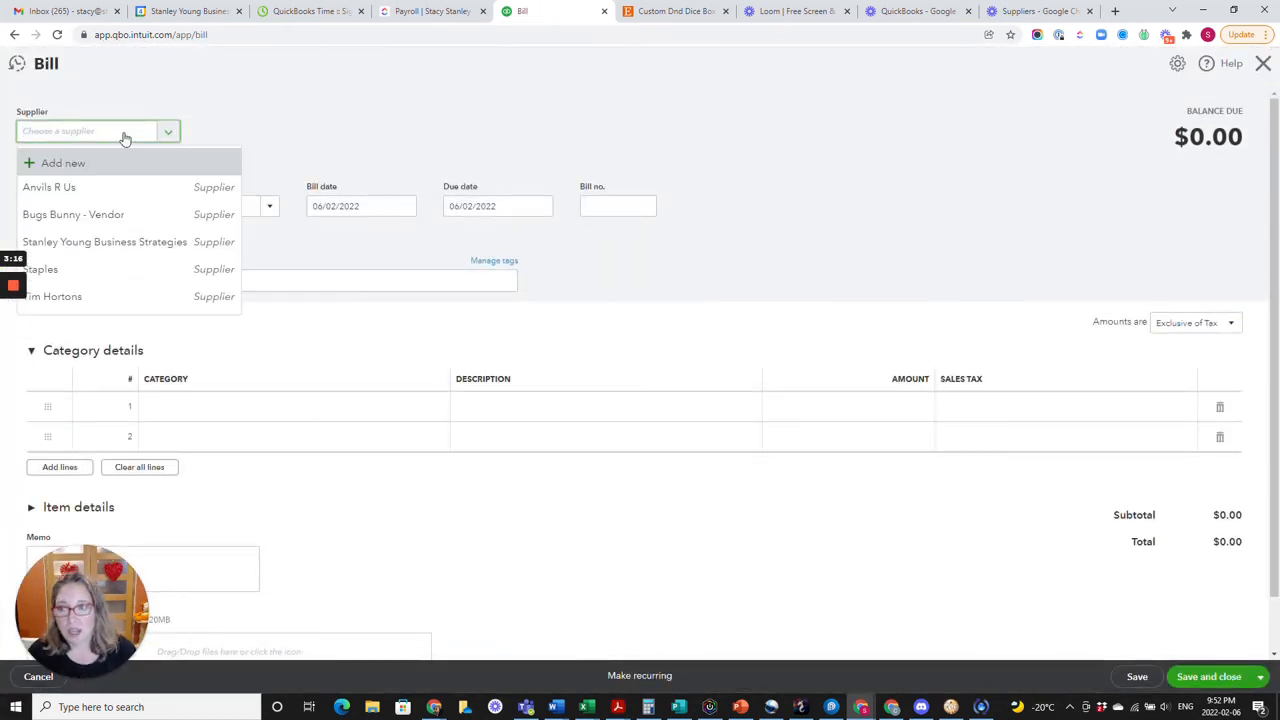
{"action": "left_click", "coordinate": [149, 214]}
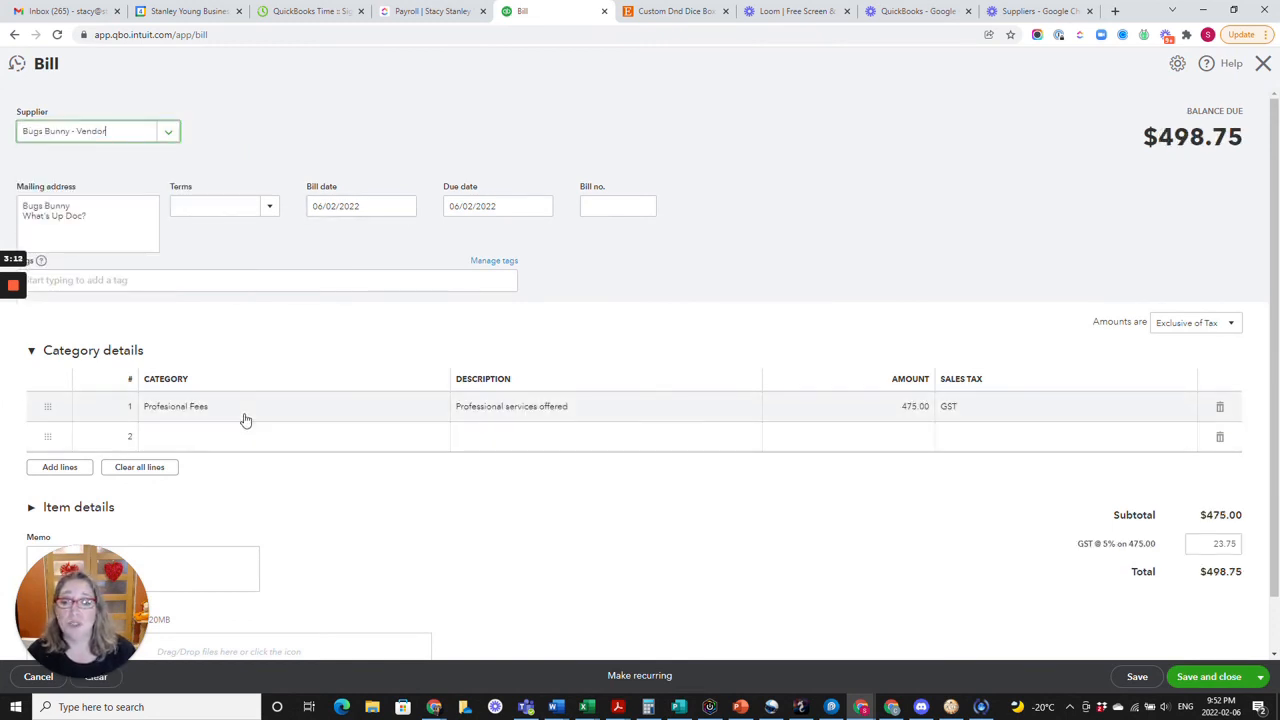
{"action": "left_click", "coordinate": [818, 412]}
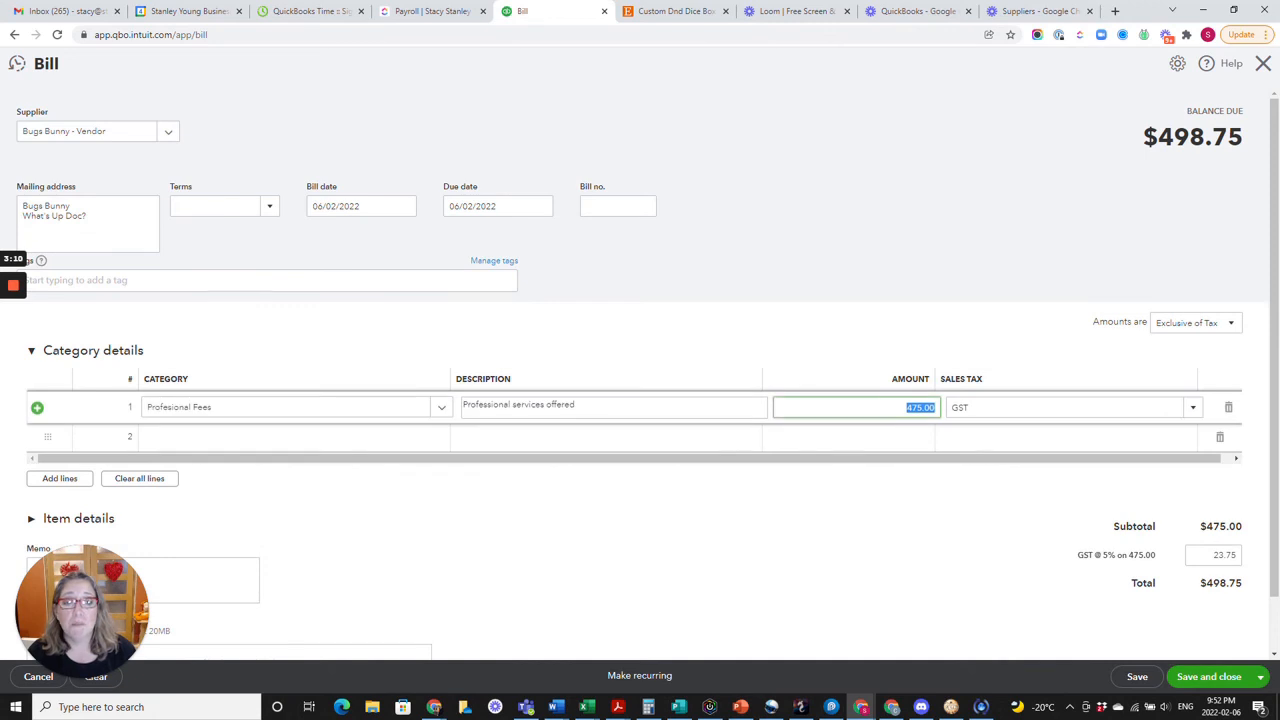
{"action": "type", "text": "100"}
{"action": "key", "text": "Tab"}
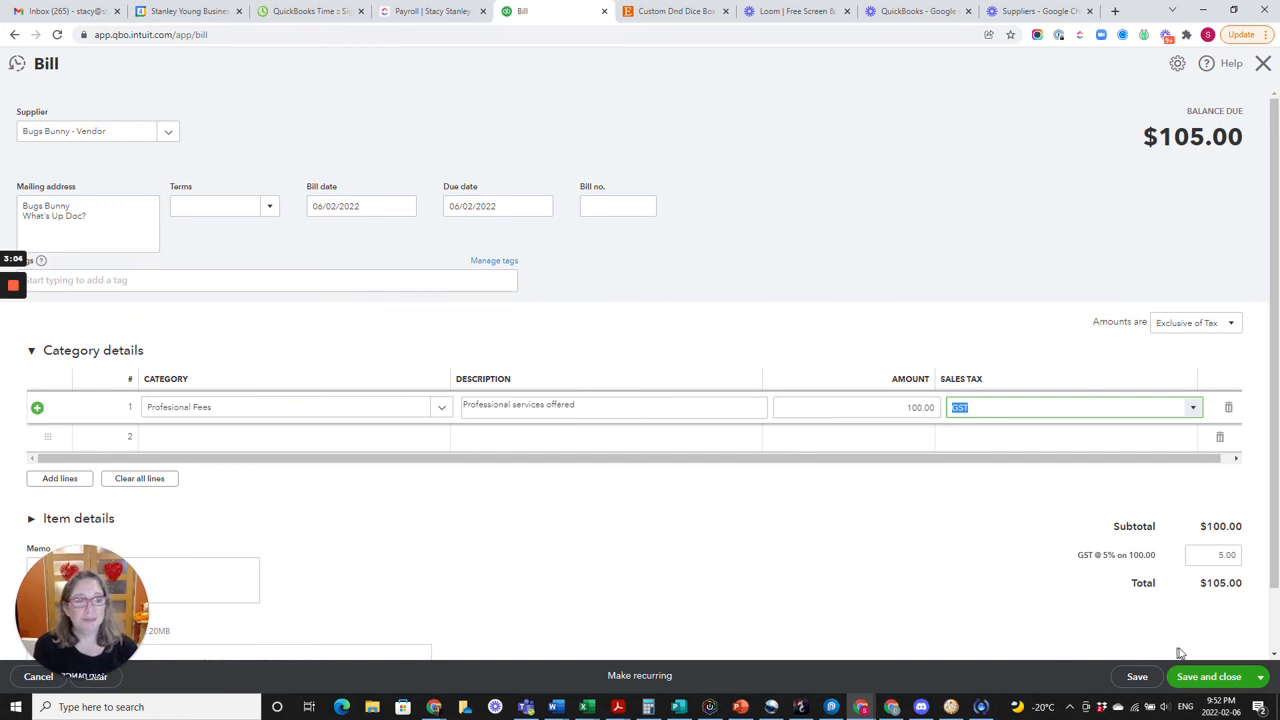
{"action": "left_click", "coordinate": [1210, 677]}
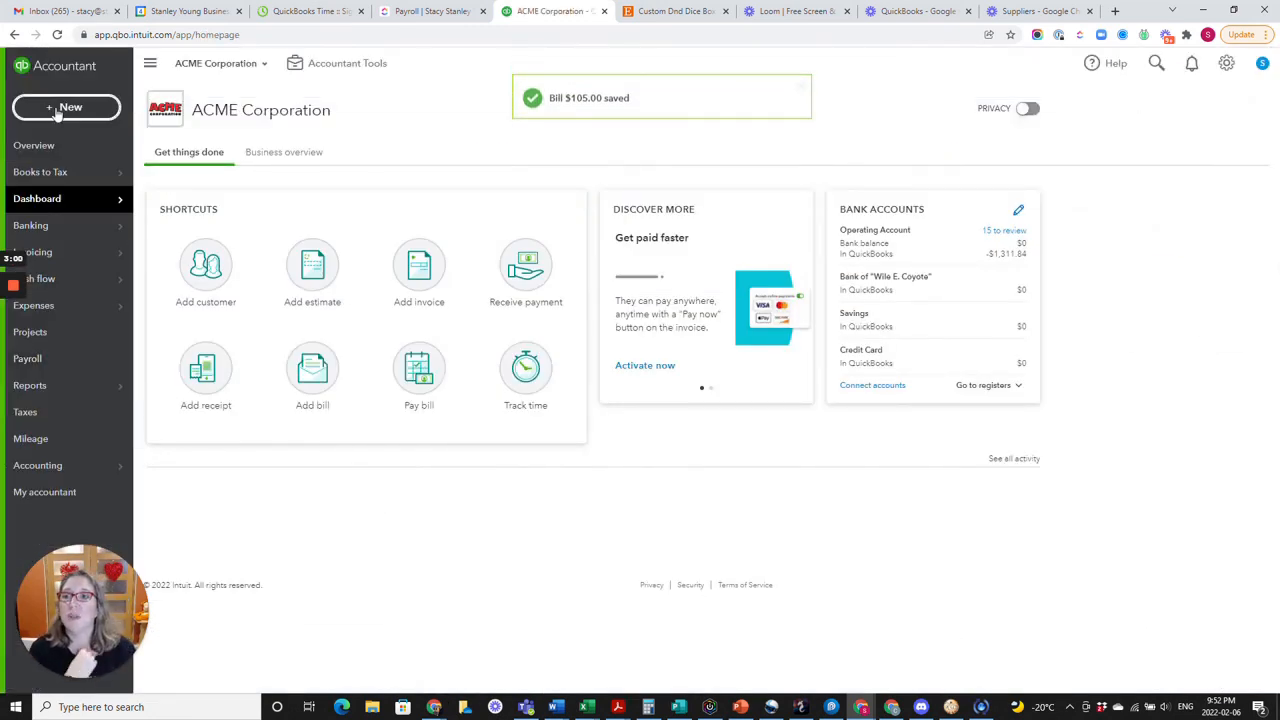
Start receiving a payment from the dual-role contact's customer record with Cash as the payment method.
{"action": "left_click", "coordinate": [57, 110]}
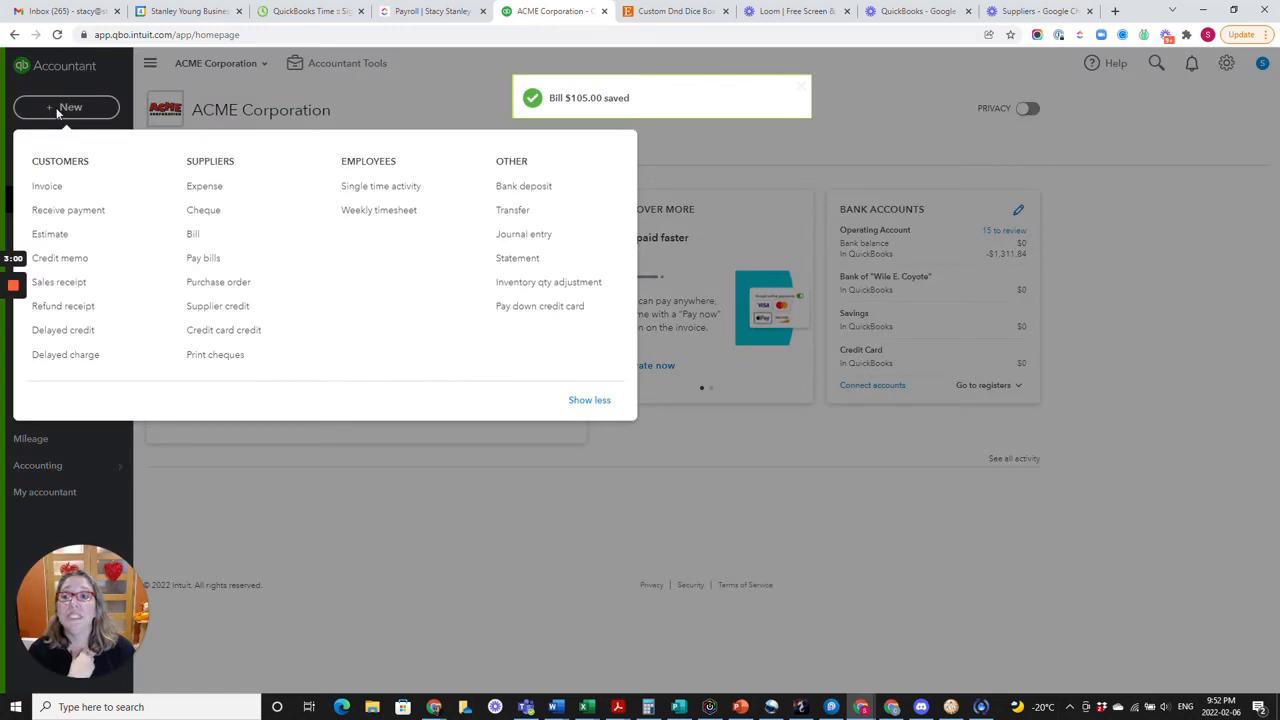
{"action": "left_click", "coordinate": [88, 218]}
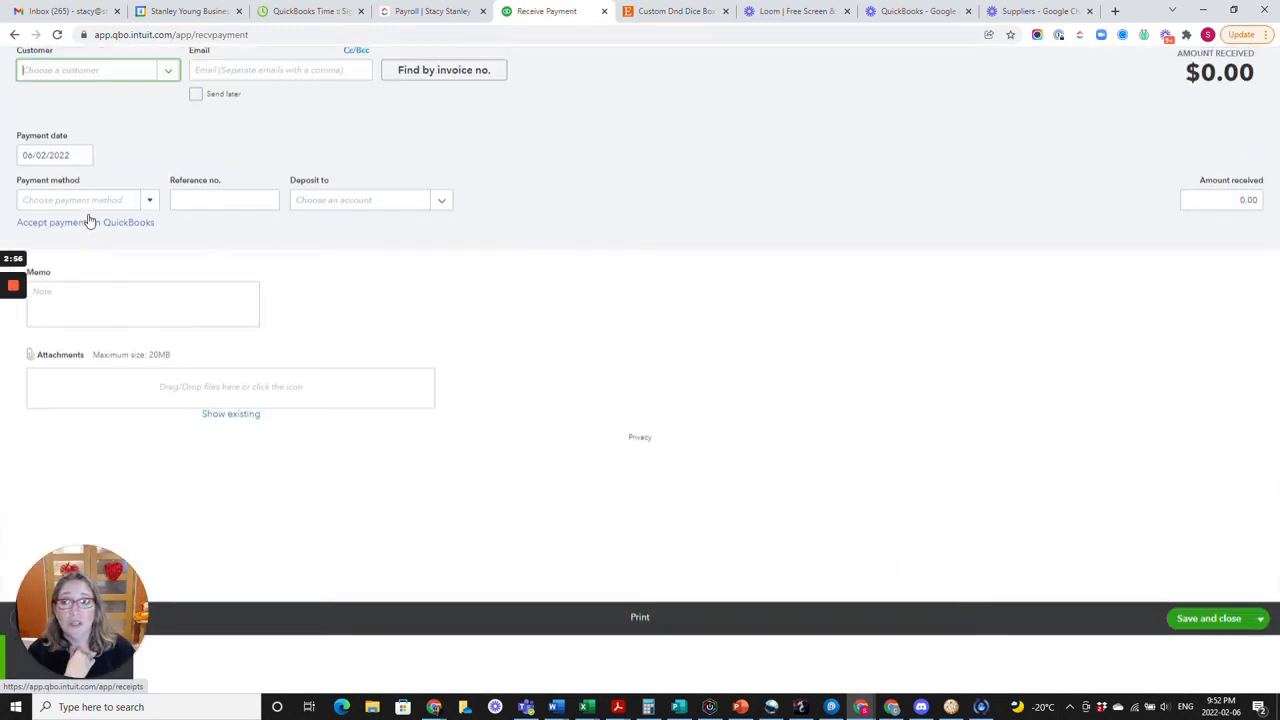
{"action": "left_click", "coordinate": [125, 131]}
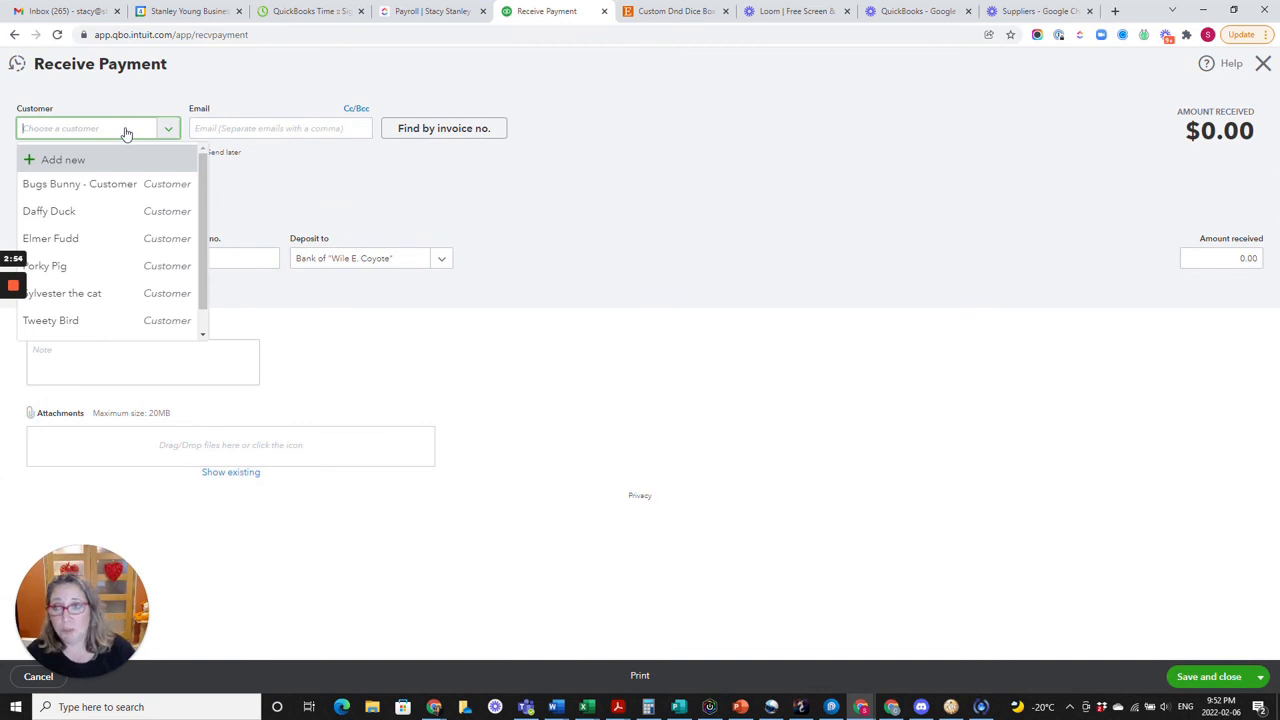
{"action": "left_click", "coordinate": [130, 182]}
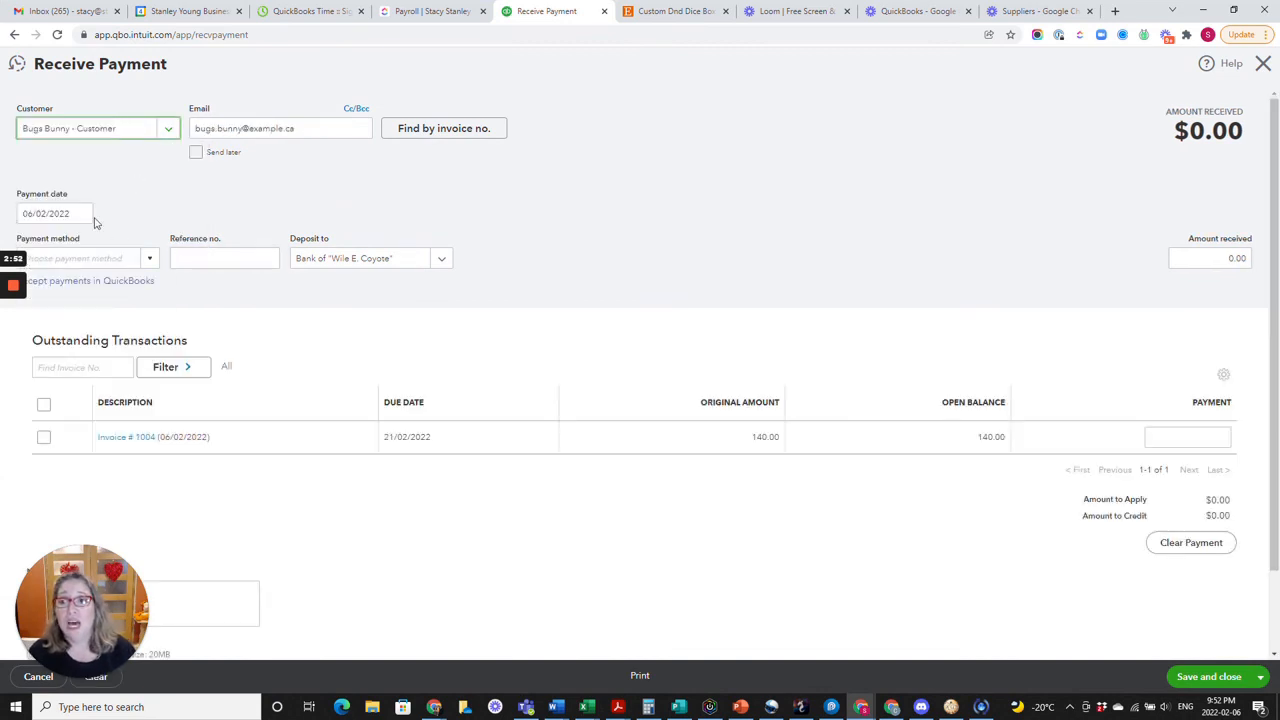
{"action": "left_click", "coordinate": [149, 257]}
{"action": "left_click", "coordinate": [95, 307]}
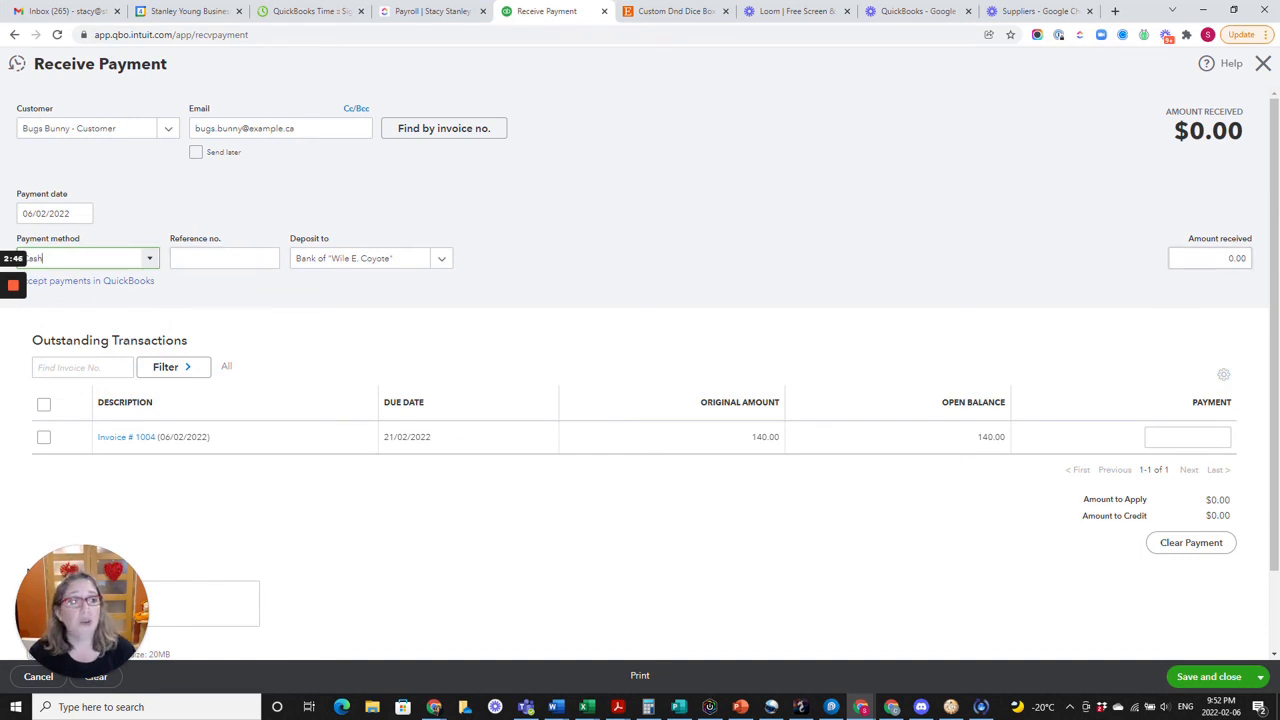
Enter 105 as the amount received, applied to invoice 1004, and save and close the payment.
{"action": "left_click", "coordinate": [1248, 258]}
{"action": "type", "text": "105.00"}
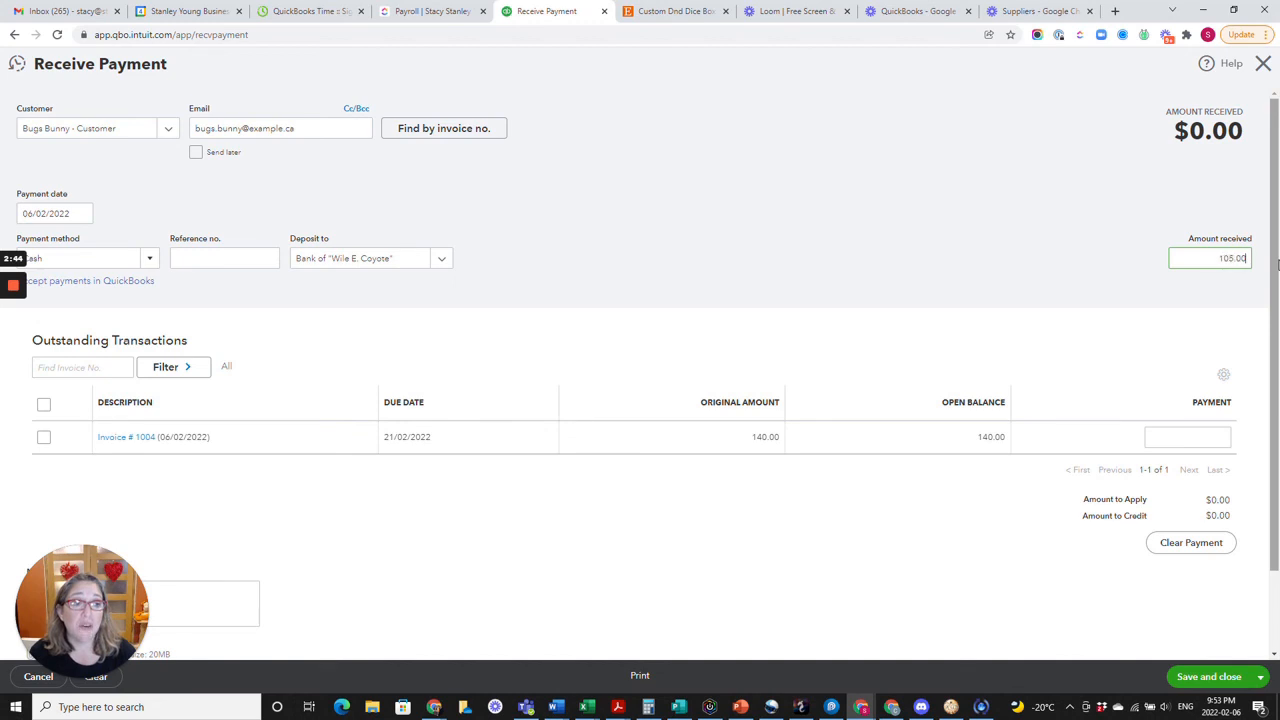
{"action": "key", "text": "Tab"}
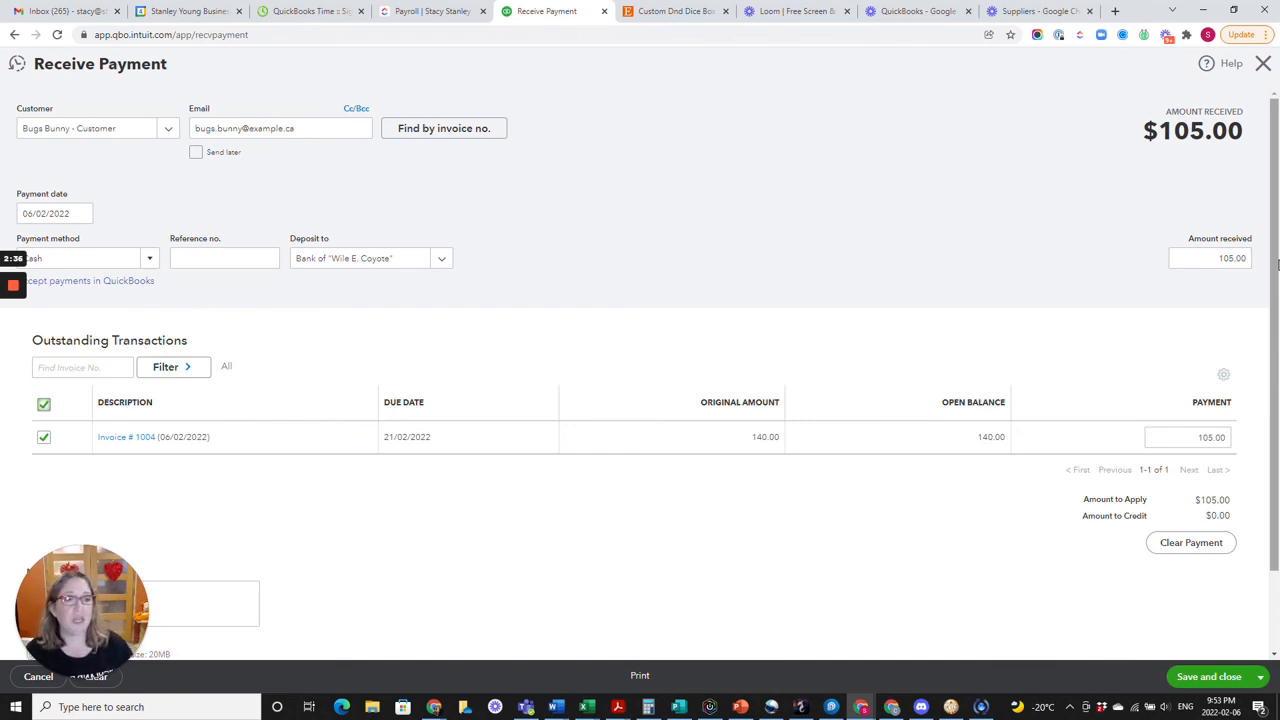
{"action": "left_click", "coordinate": [1247, 681]}
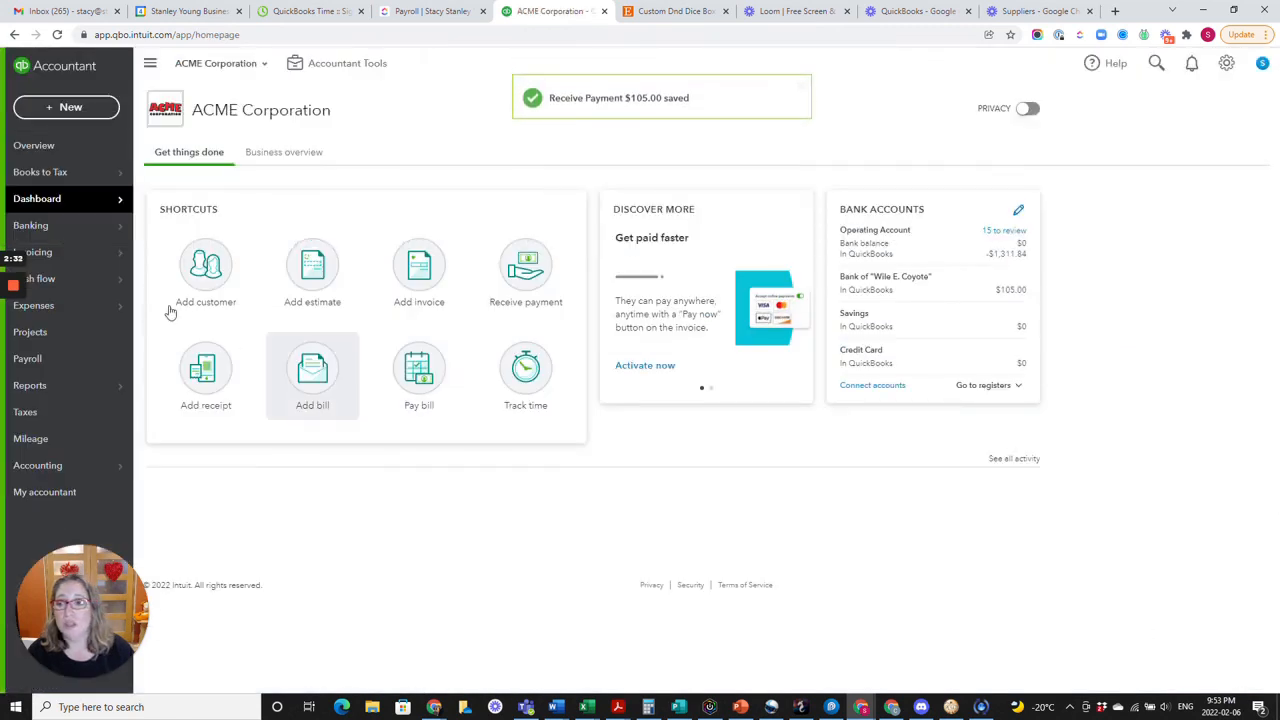
Open the Customers list to check the dual-role contact's open balance.
{"action": "mouse_move", "coordinate": [70, 255]}
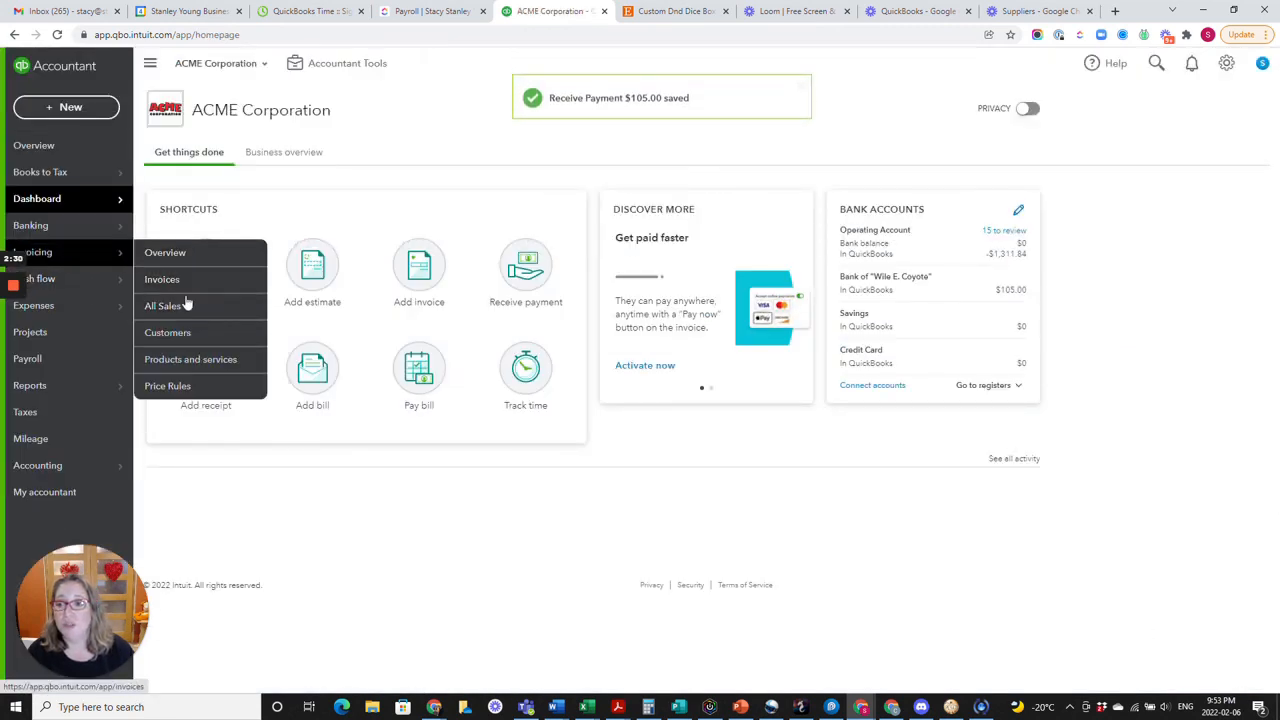
{"action": "left_click", "coordinate": [162, 332]}
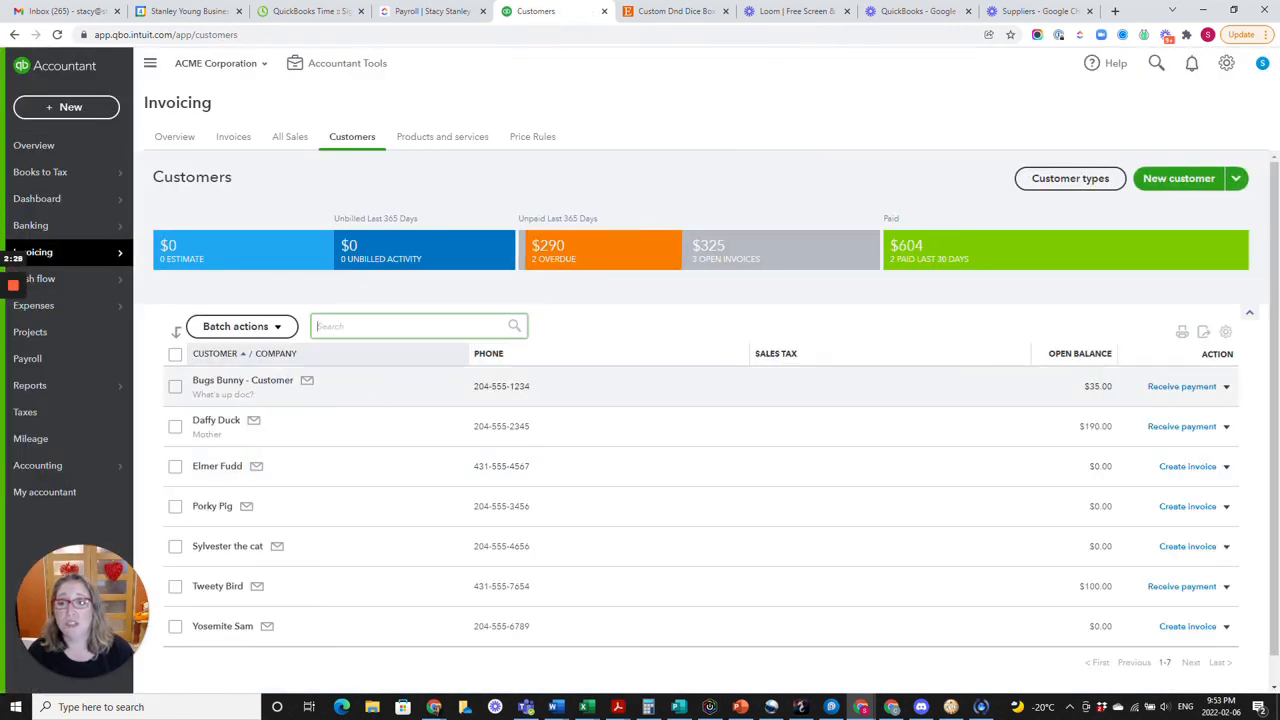